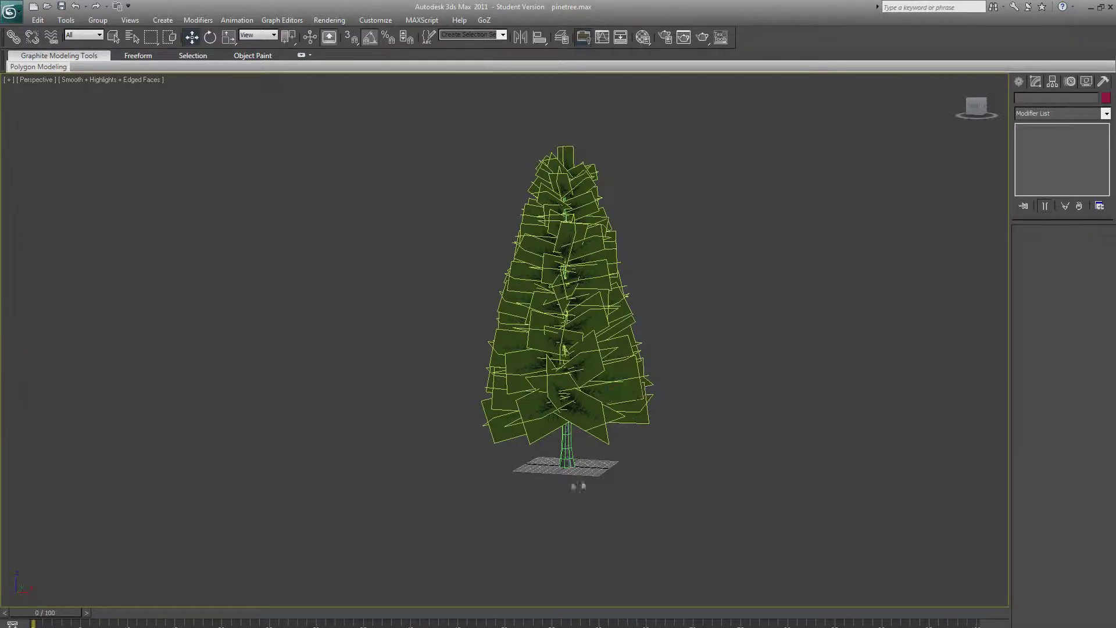
- Examine the trunk and the branches as separate objects, checking each one's name and modifier stack
{"action": "middle_click_drag", "start_coordinate": [589, 484], "coordinate": [594, 484], "text": "alt"}
{"action": "left_click", "coordinate": [569, 453]}
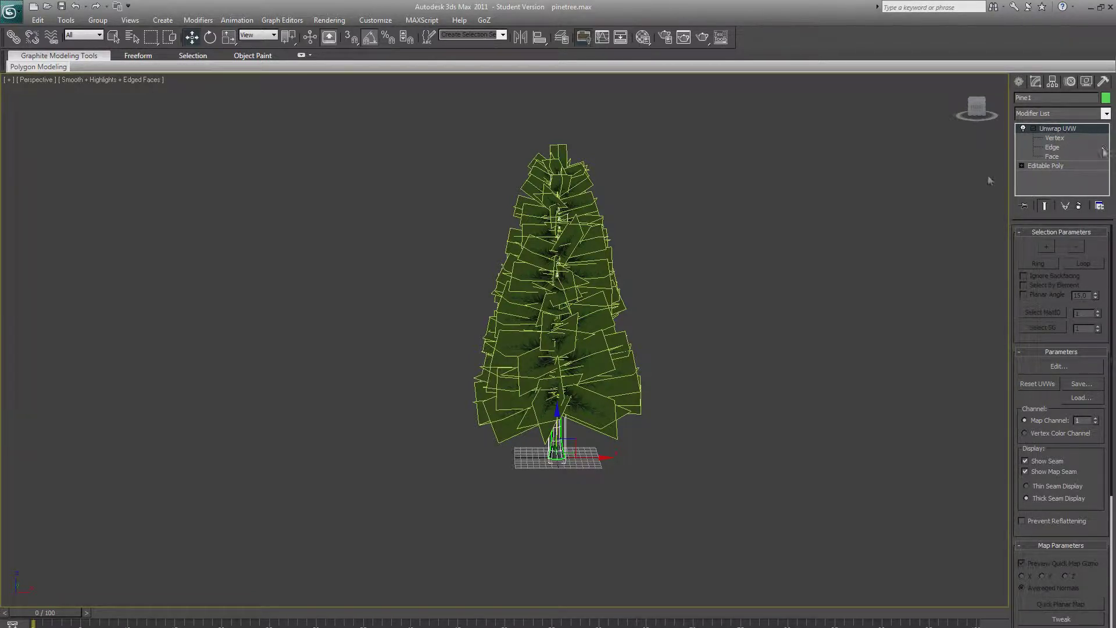
{"action": "left_click", "coordinate": [624, 372]}
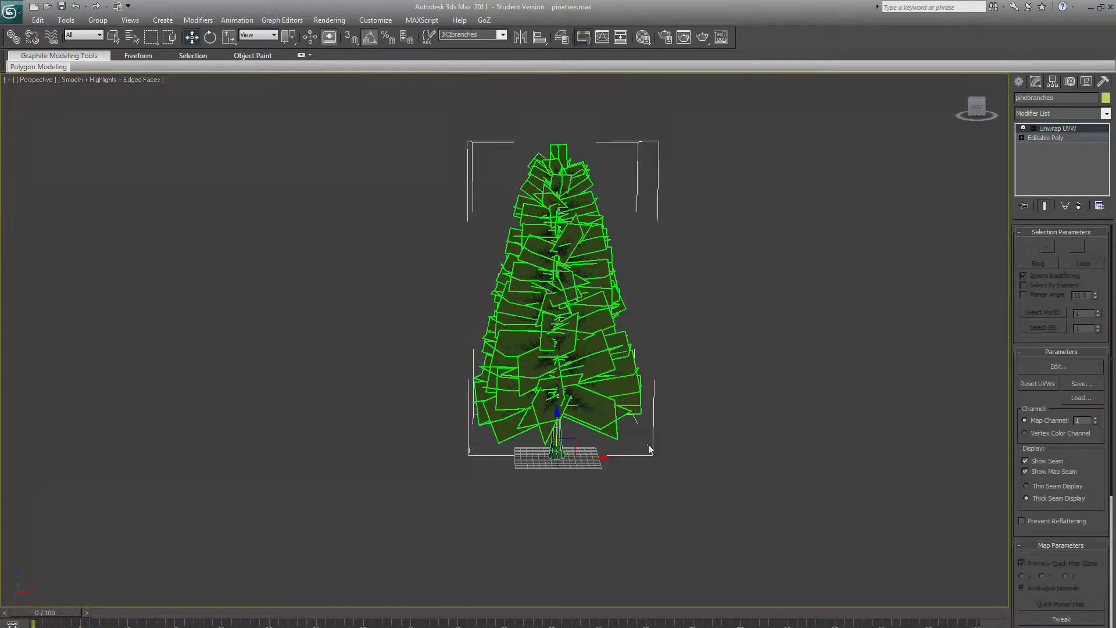
{"action": "mouse_move", "coordinate": [671, 407]}
{"action": "middle_mouse_down", "text": "alt"}
{"action": "mouse_move", "coordinate": [741, 461]}
{"action": "mouse_move", "coordinate": [669, 452]}
{"action": "mouse_move", "coordinate": [673, 419]}
{"action": "middle_mouse_up", "text": "alt"}
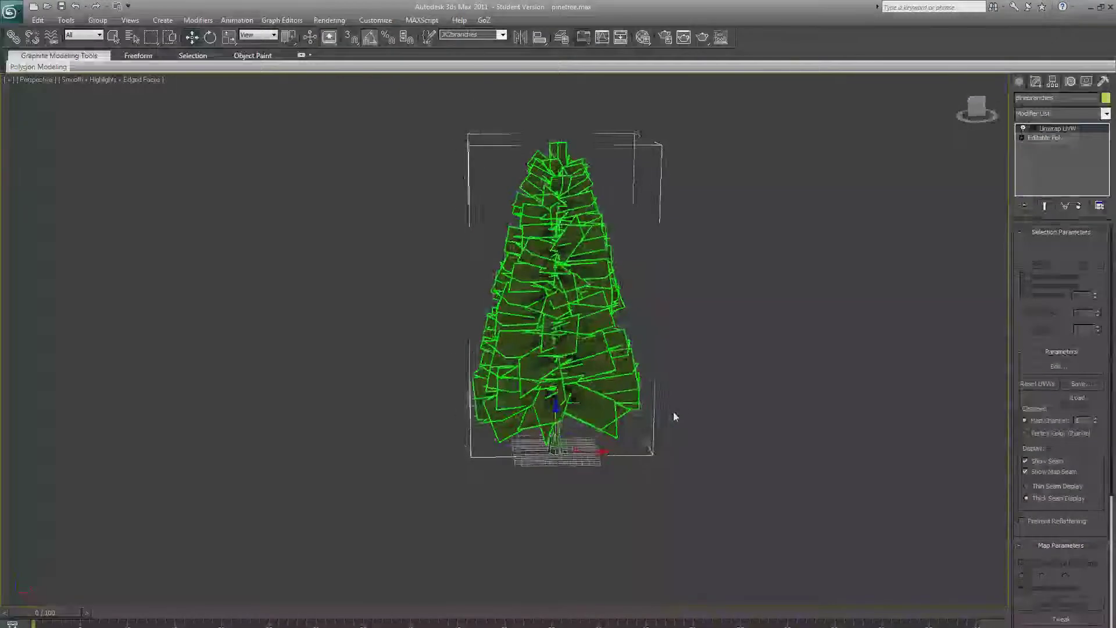
{"action": "left_click", "coordinate": [715, 461]}
{"action": "scroll", "coordinate": [692, 481], "scroll_direction": "up", "scroll_amount": 3}
{"action": "mouse_move", "coordinate": [692, 482]}
{"action": "middle_mouse_down", "text": "alt"}
{"action": "mouse_move", "coordinate": [678, 481]}
{"action": "mouse_move", "coordinate": [695, 465]}
{"action": "mouse_move", "coordinate": [703, 473]}
{"action": "middle_mouse_up", "text": "alt"}
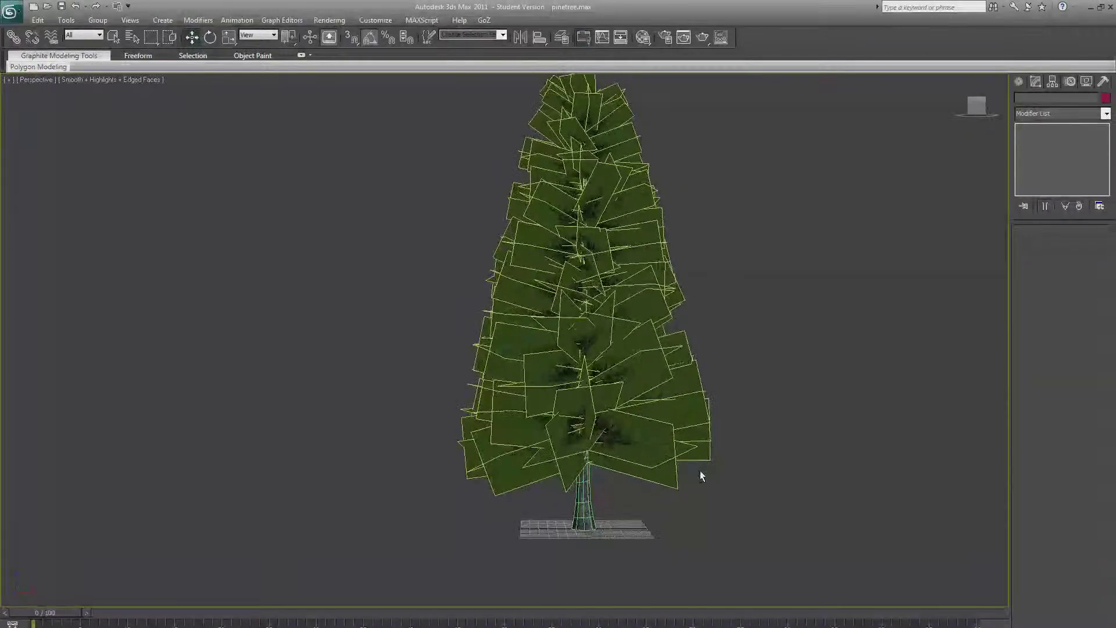
{"action": "left_click", "coordinate": [652, 436]}
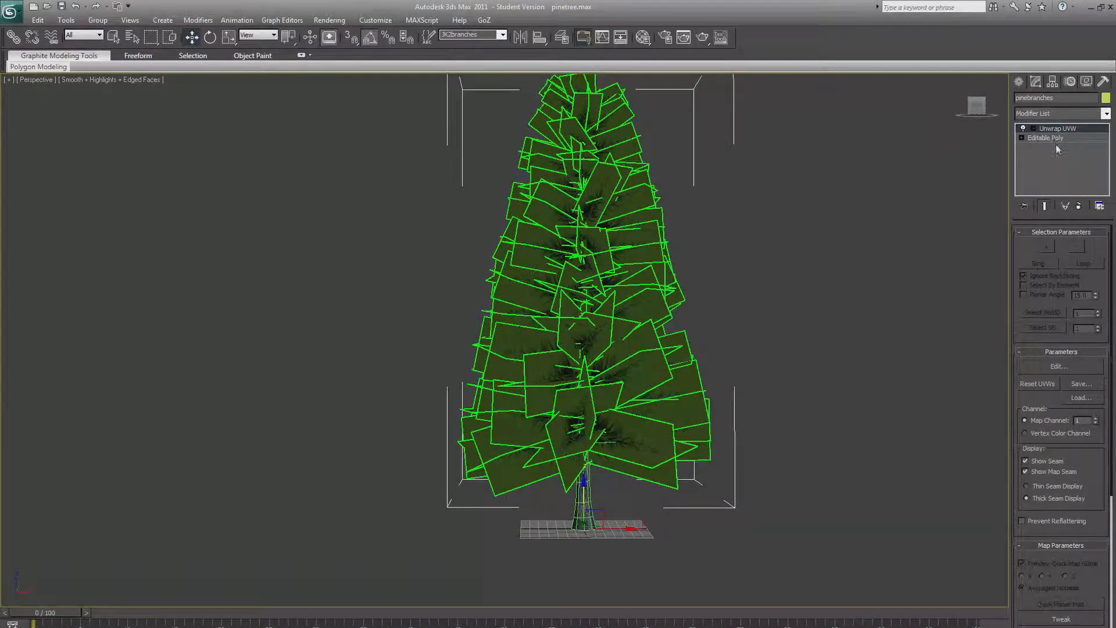
{"action": "left_click", "coordinate": [609, 537]}
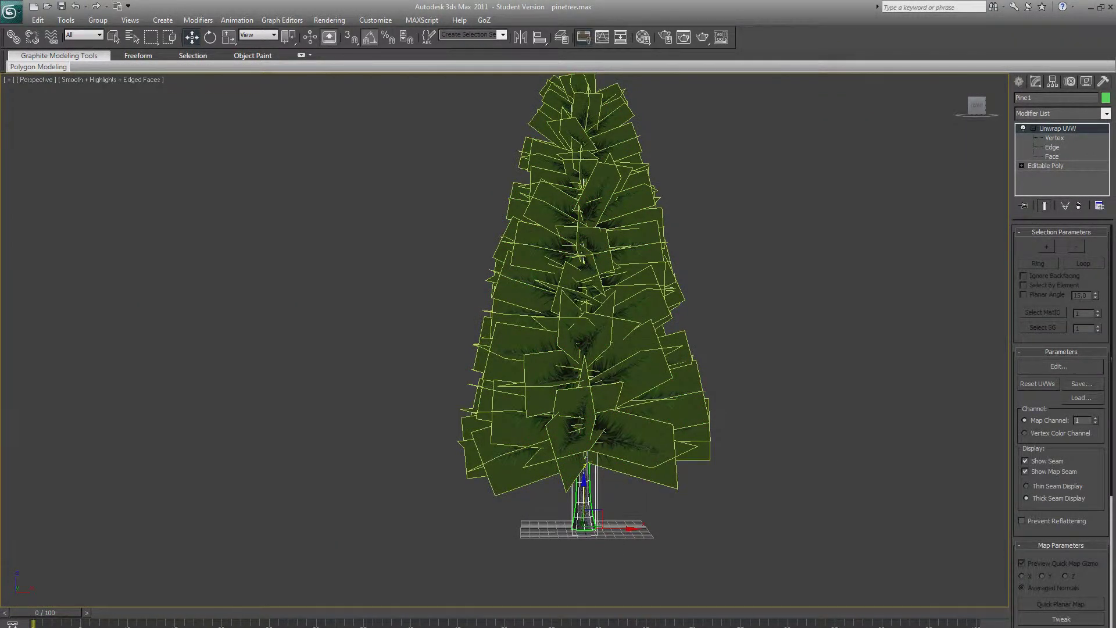
{"action": "left_click", "coordinate": [646, 428]}
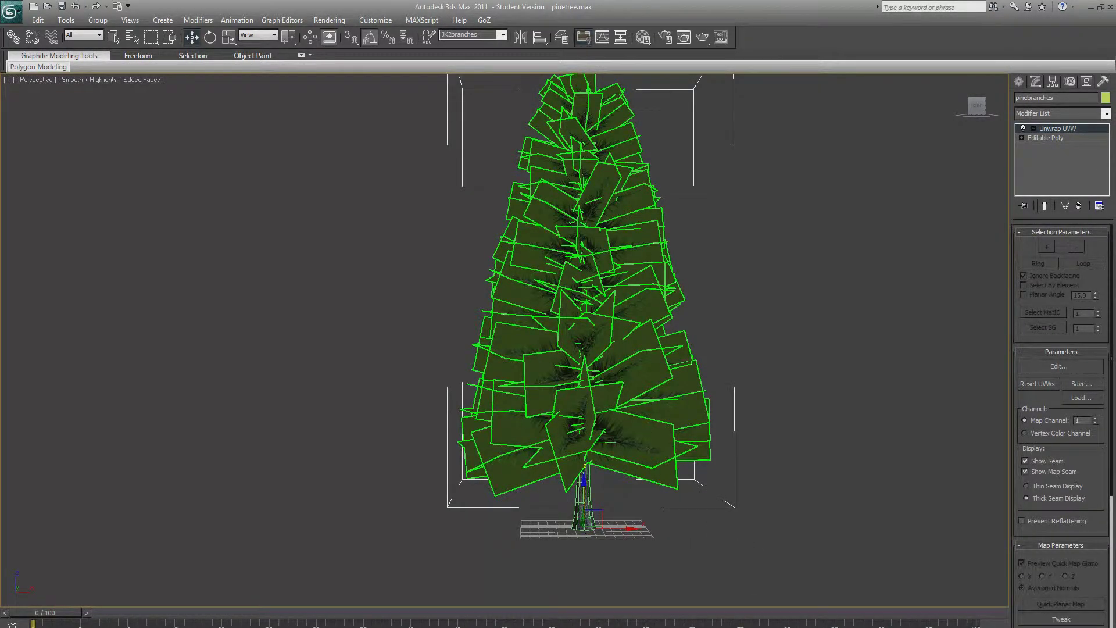
- Check the pivot position of the branches object at the trunk's base using Affect Pivot Only
{"action": "left_click", "coordinate": [1053, 81]}
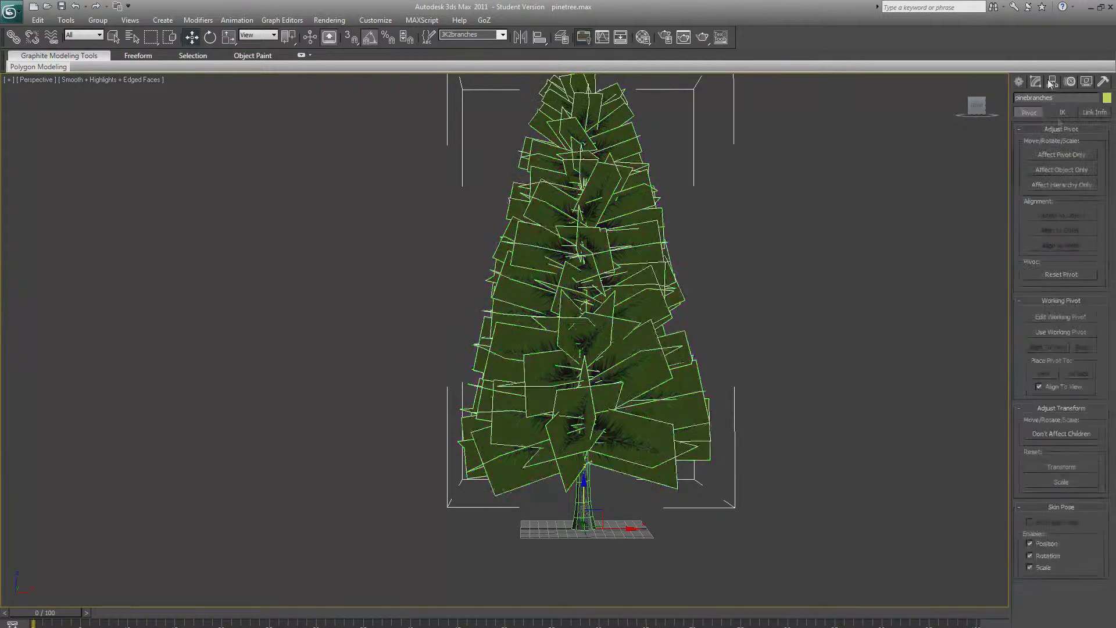
{"action": "left_click", "coordinate": [1052, 156]}
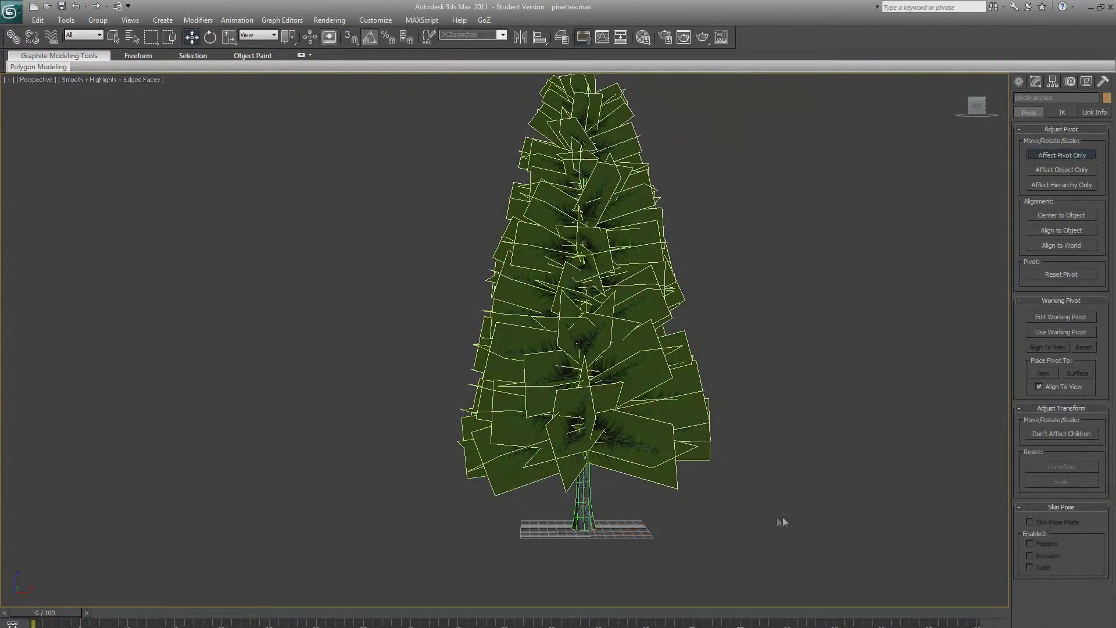
{"action": "scroll", "coordinate": [621, 412], "scroll_direction": "up", "scroll_amount": 4}
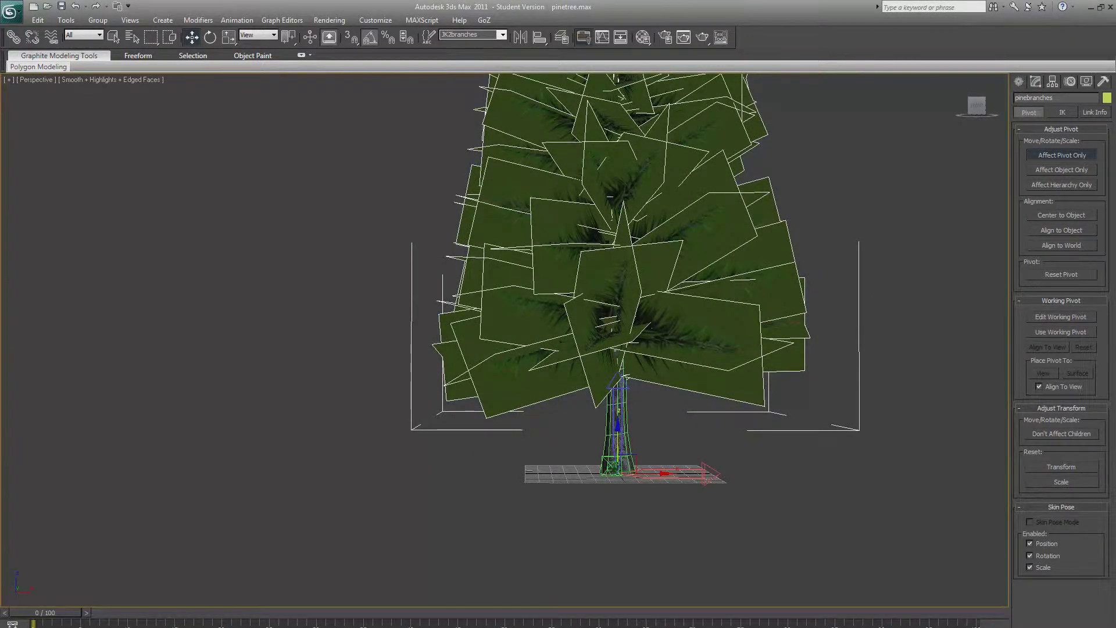
{"action": "middle_click_drag", "start_coordinate": [707, 509], "coordinate": [707, 553]}
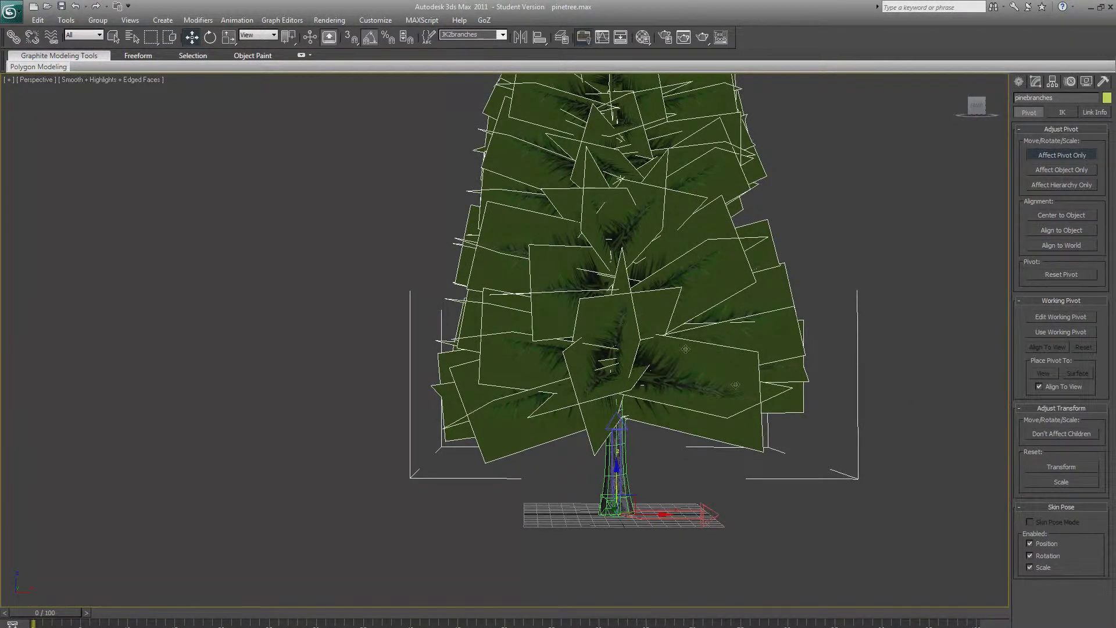
{"action": "left_click", "coordinate": [1068, 155]}
{"action": "left_click", "coordinate": [887, 395]}
{"action": "middle_click_drag", "start_coordinate": [877, 416], "coordinate": [820, 529]}
{"action": "scroll", "coordinate": [820, 529], "scroll_direction": "down", "scroll_amount": 6}
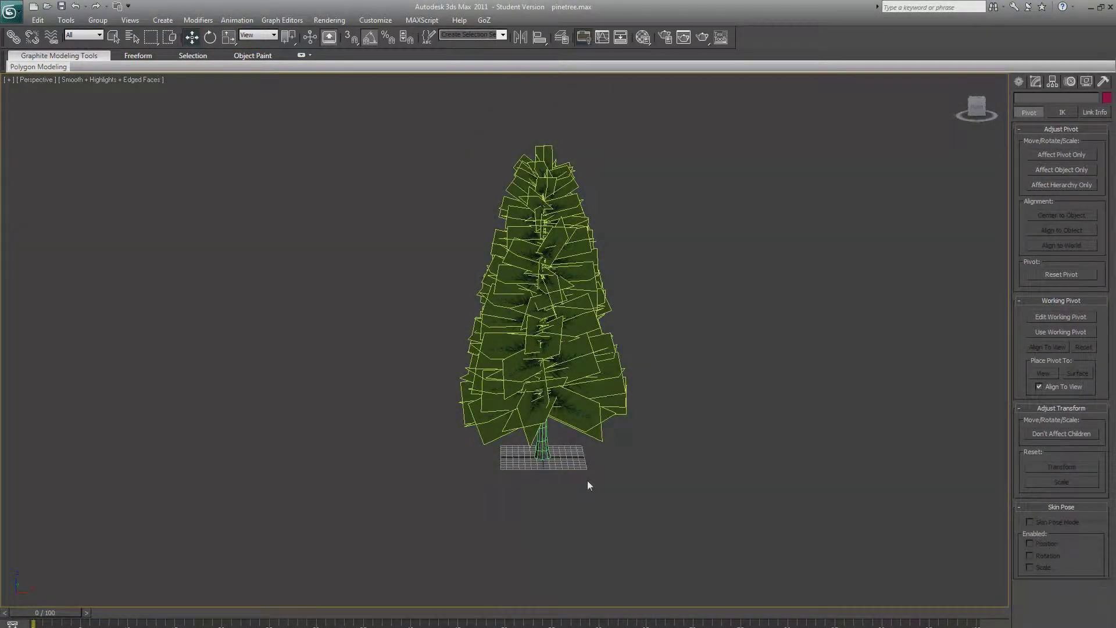
- Export the trunk and branches together as a Quake III MD3 file named tutorPine.MD3 in the trees folder, replacing the existing file
{"action": "left_click_drag", "start_coordinate": [587, 481], "coordinate": [482, 347]}
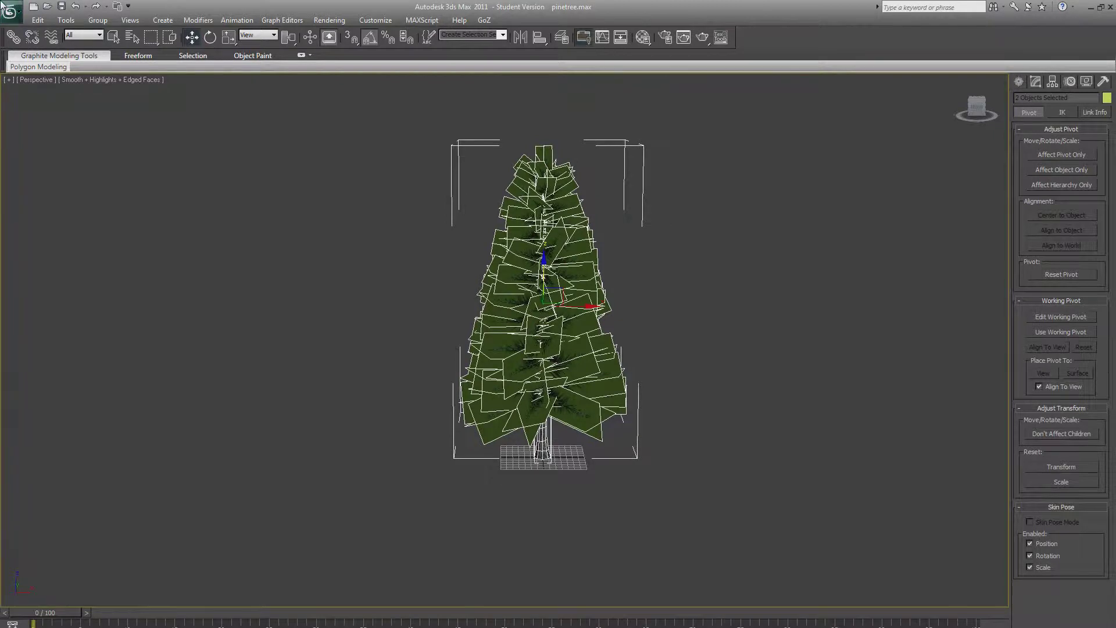
{"action": "left_click", "coordinate": [11, 10]}
{"action": "mouse_move", "coordinate": [33, 200]}
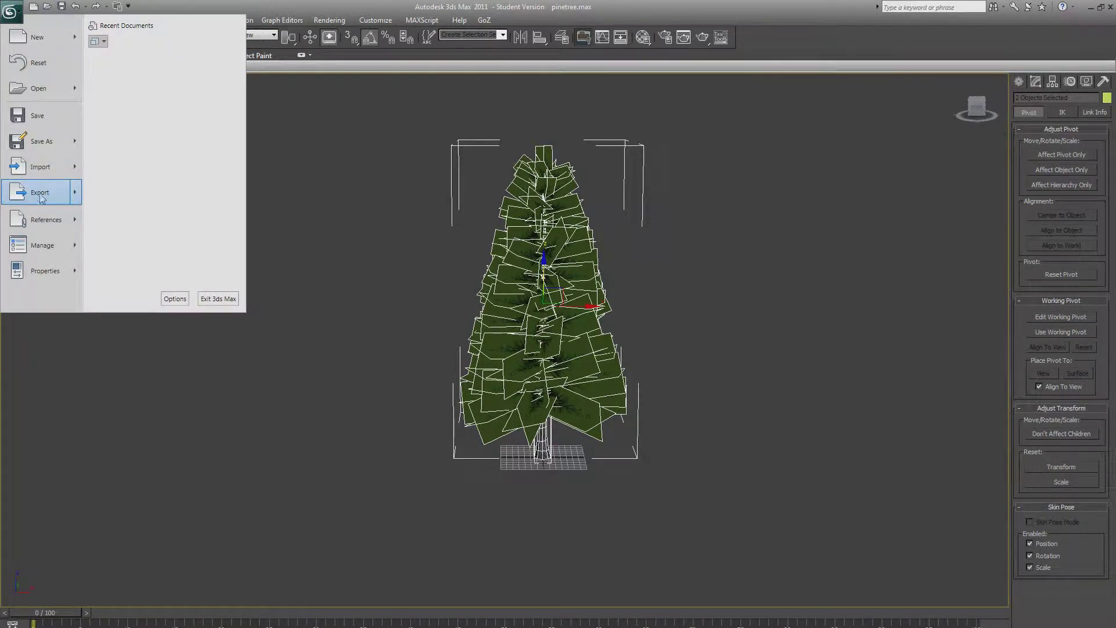
{"action": "left_click", "coordinate": [166, 107]}
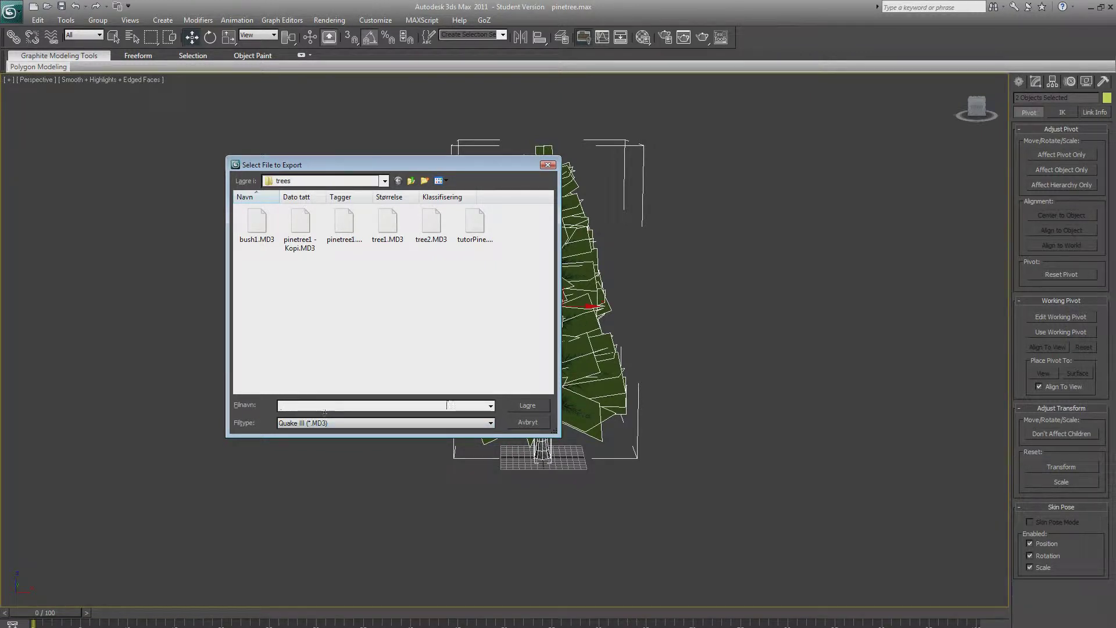
{"action": "left_click", "coordinate": [472, 224]}
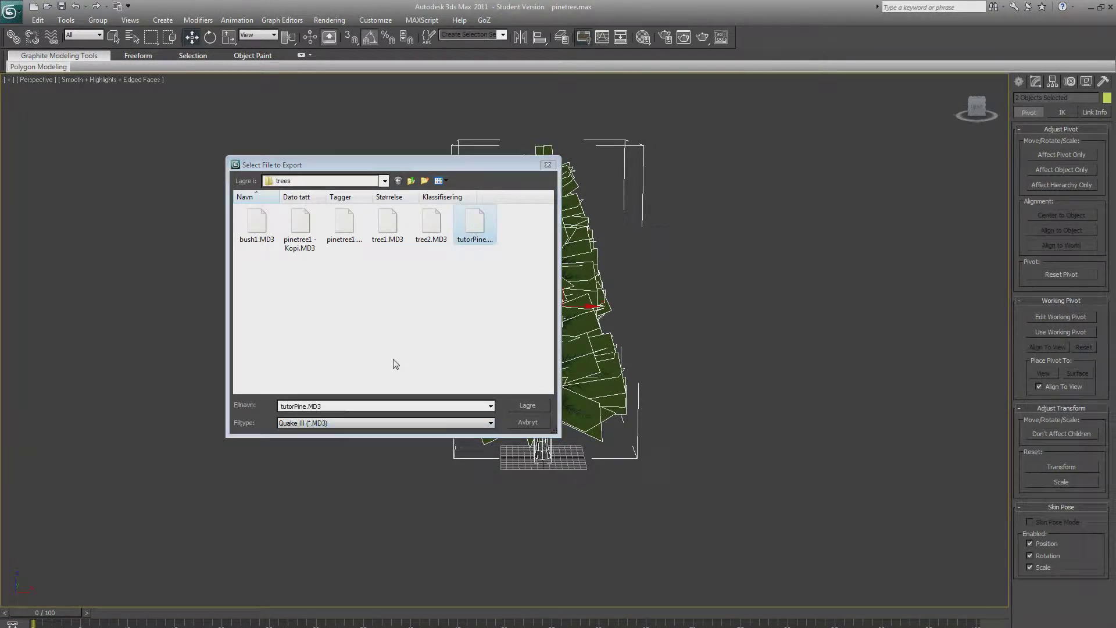
{"action": "double_click", "coordinate": [343, 405]}
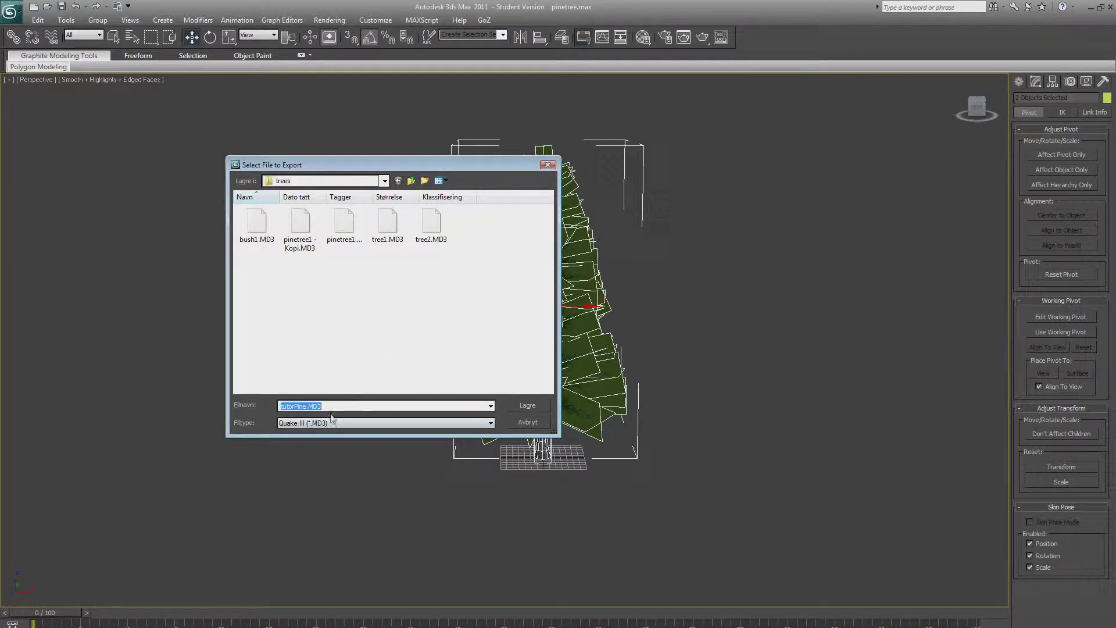
{"action": "left_click", "coordinate": [527, 405]}
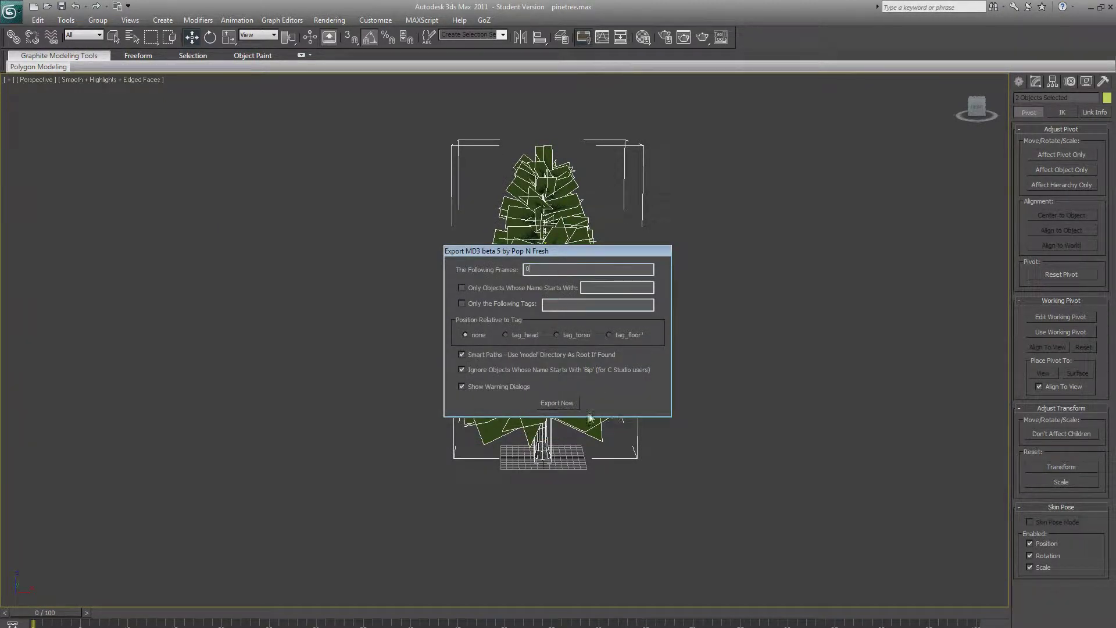
{"action": "left_click", "coordinate": [556, 403]}
{"action": "left_click", "coordinate": [617, 386]}
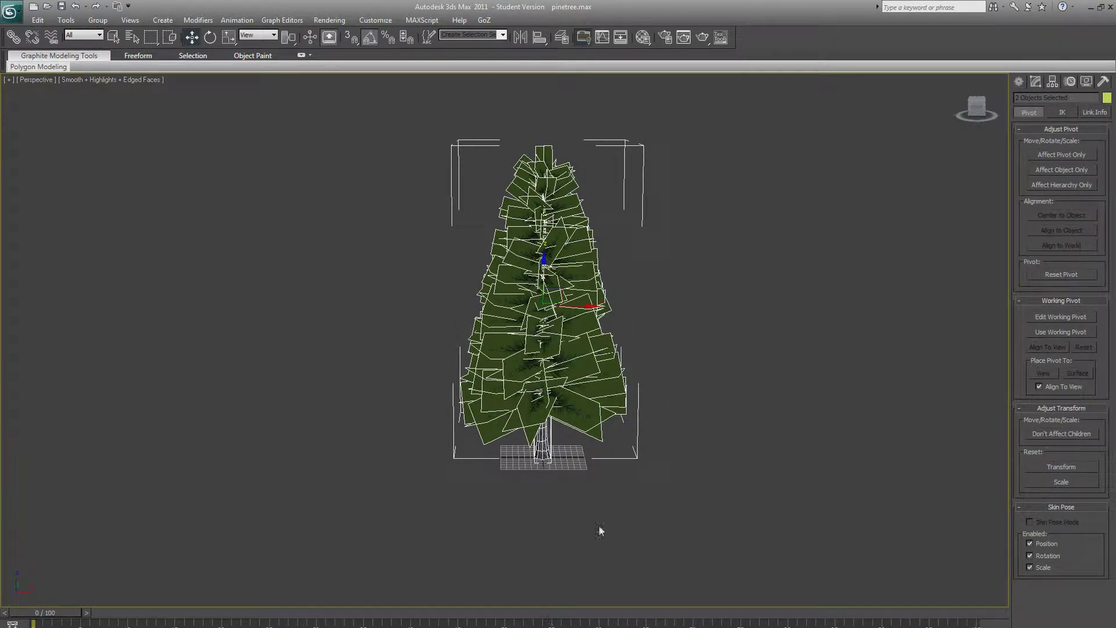
- Switch to the map editor with a_rend2map.map and place a misc_model entity on the open terrain above the player start
{"action": "left_click", "coordinate": [641, 469]}
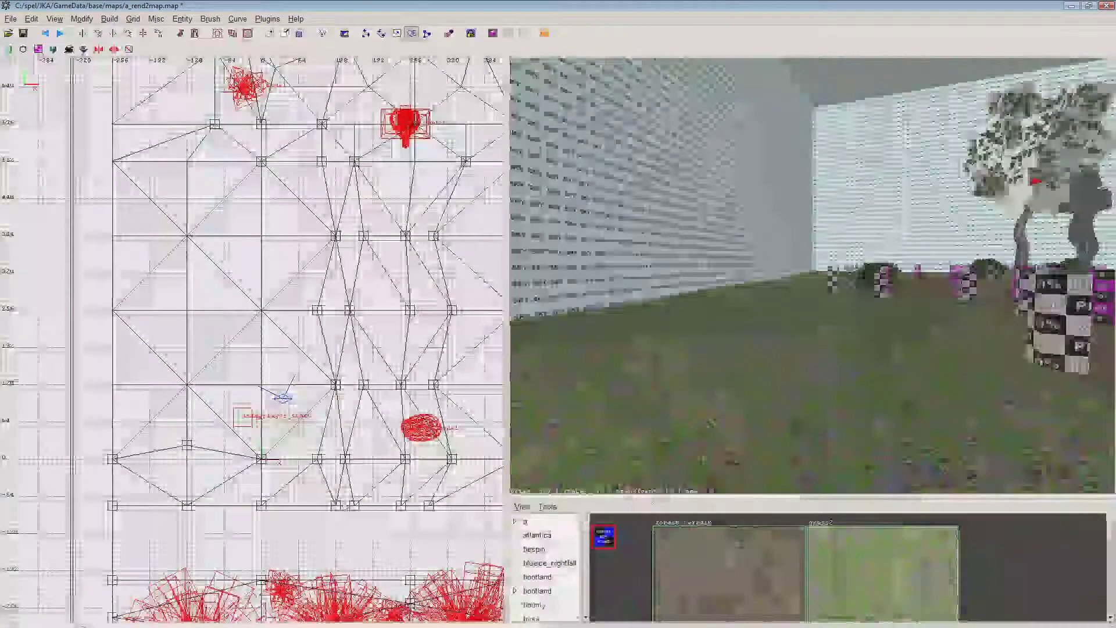
{"action": "right_click", "coordinate": [251, 331]}
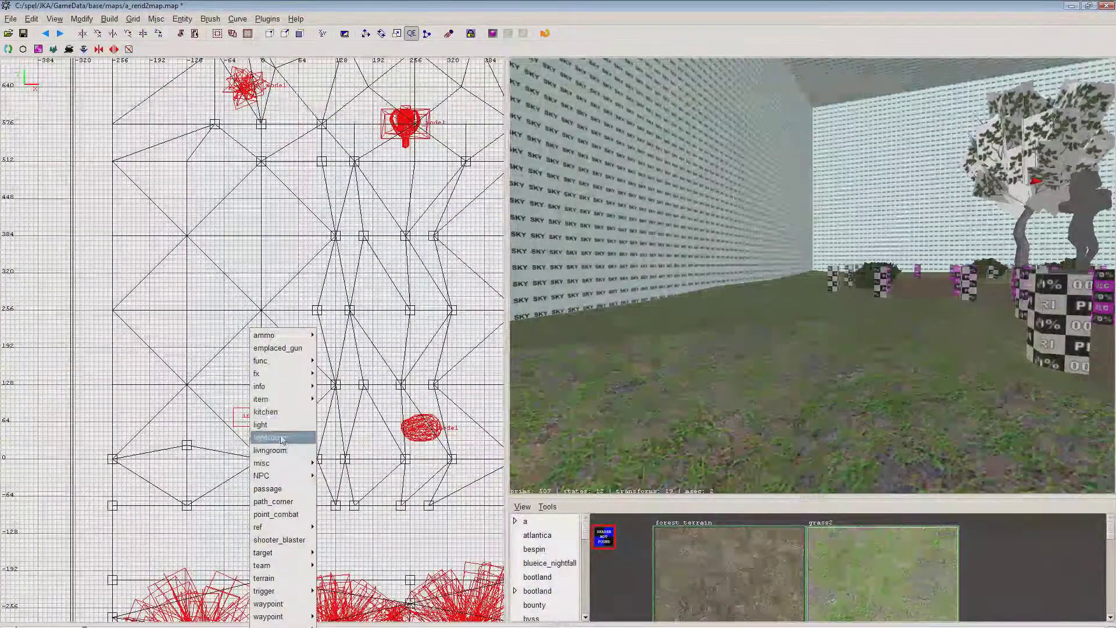
{"action": "mouse_move", "coordinate": [286, 470]}
{"action": "left_click", "coordinate": [341, 499]}
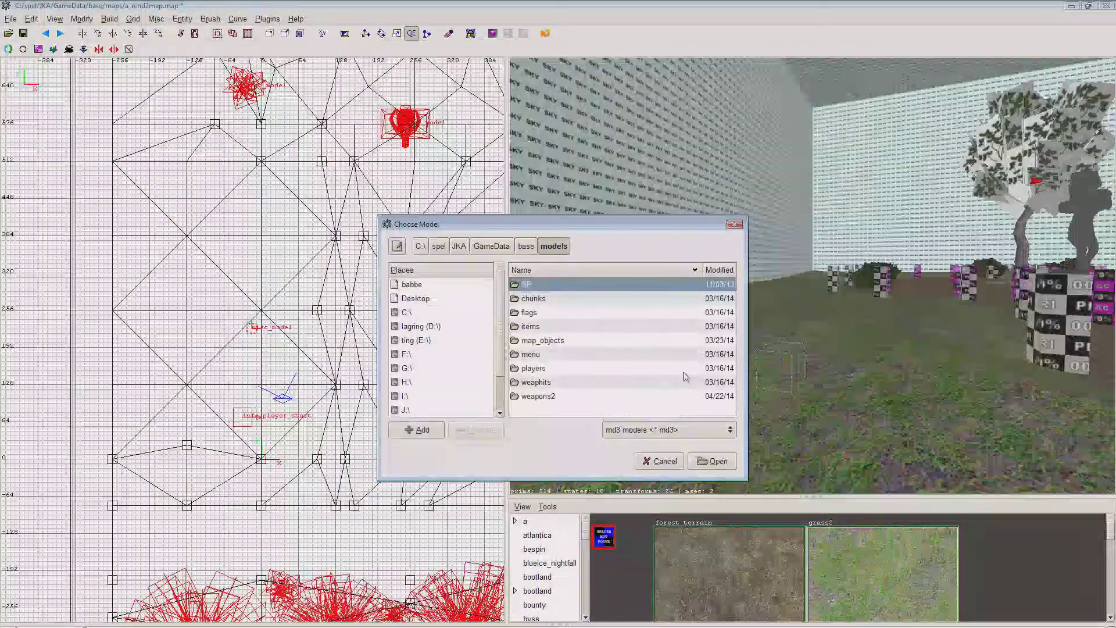
- Browse to the base/models/map_objects folder in the model chooser
{"action": "double_click", "coordinate": [538, 341]}
{"action": "left_click", "coordinate": [558, 356]}
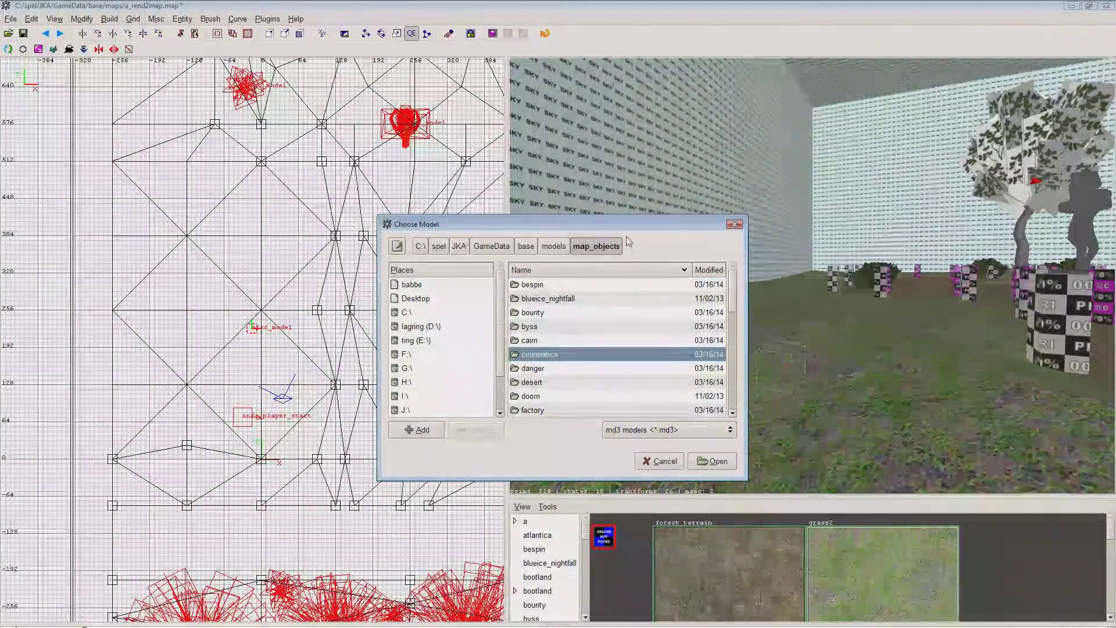
{"action": "left_click_drag", "start_coordinate": [614, 226], "coordinate": [653, 262]}
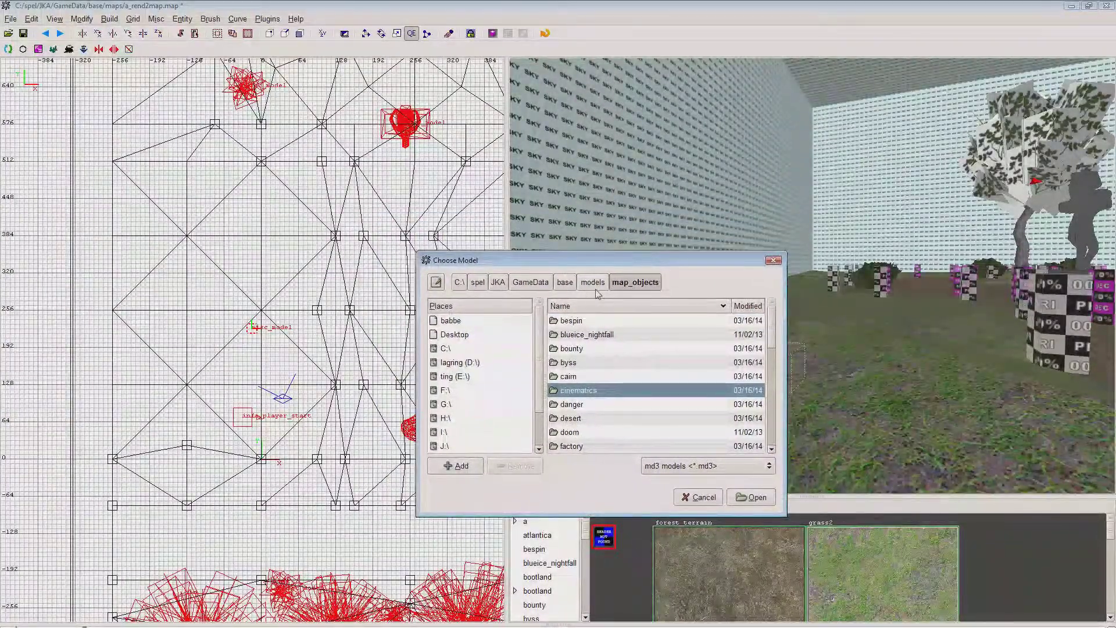
{"action": "left_click", "coordinate": [565, 282]}
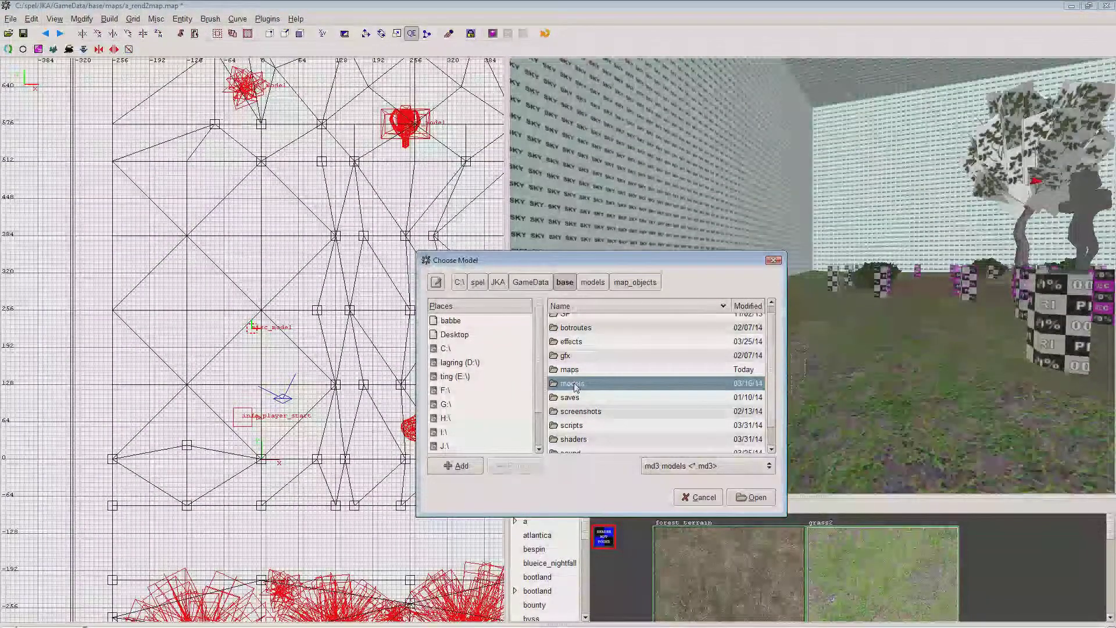
{"action": "double_click", "coordinate": [575, 386]}
{"action": "left_click", "coordinate": [578, 379]}
{"action": "double_click", "coordinate": [579, 379]}
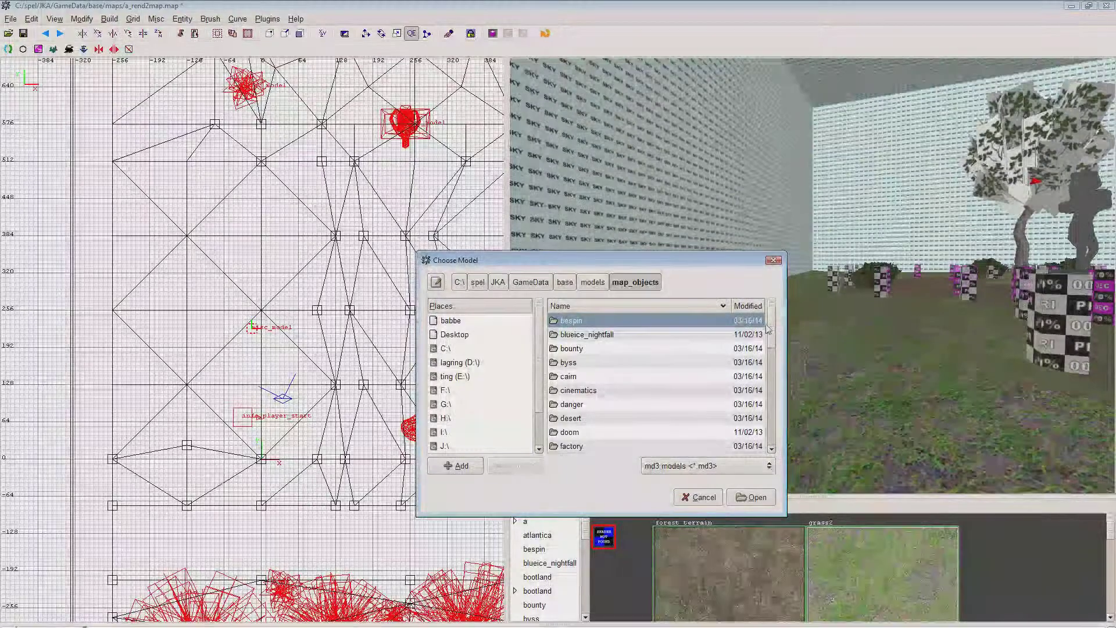
- Load the exported tutorPine MD3 model from its trees folder into the misc_model entity
{"action": "left_click", "coordinate": [595, 393]}
{"action": "type", "text": "re"}
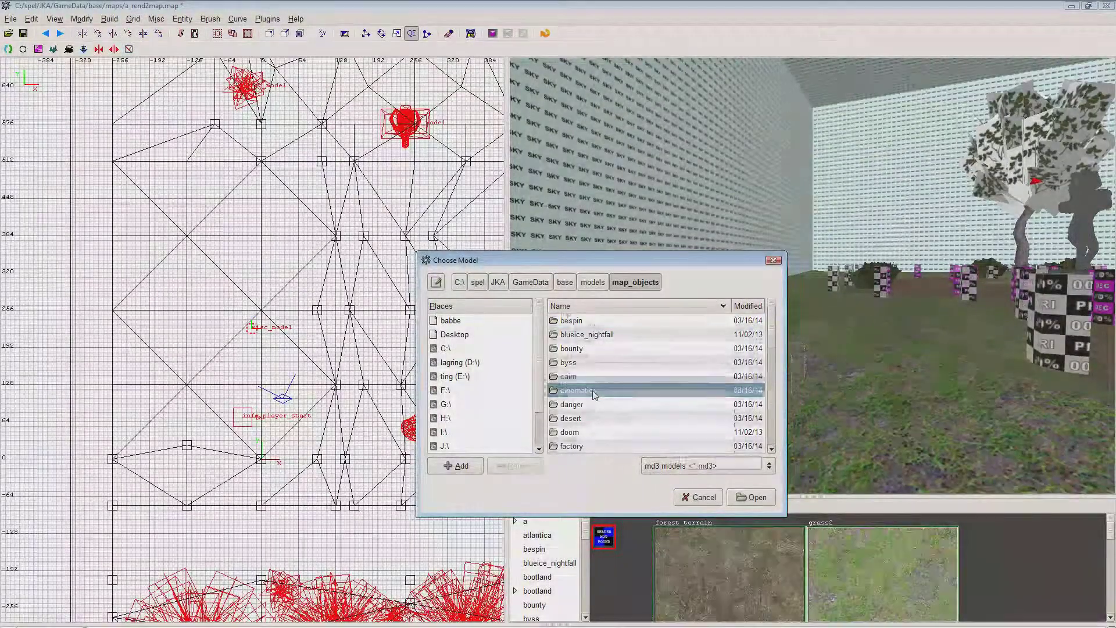
{"action": "key", "text": "Return"}
{"action": "type", "text": "t"}
{"action": "key", "text": "Return"}
{"action": "type", "text": "tu"}
{"action": "left_click", "coordinate": [750, 497]}
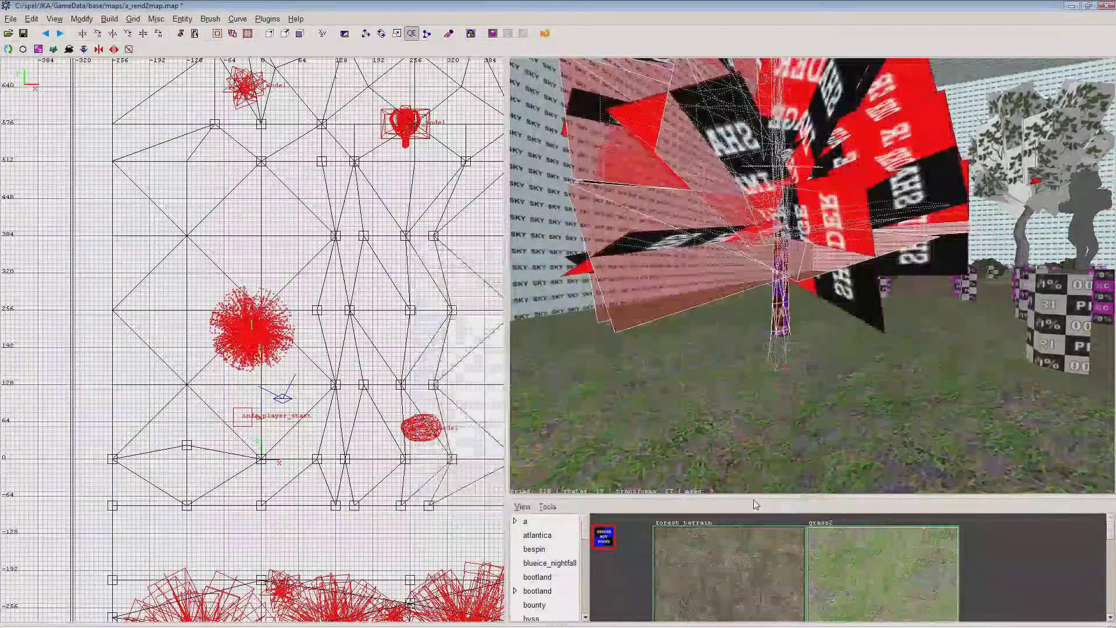
- Inspect the placed pine tree's shape and surface textures from several distances in the 3D view
{"action": "key", "text": "Down"}
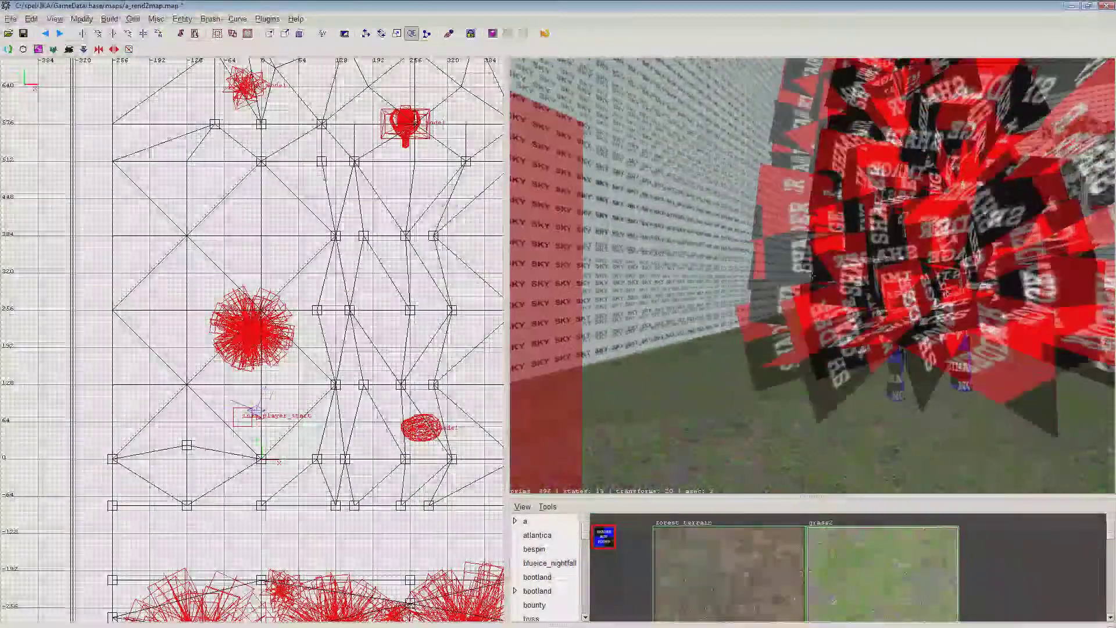
{"action": "key", "text": "Up"}
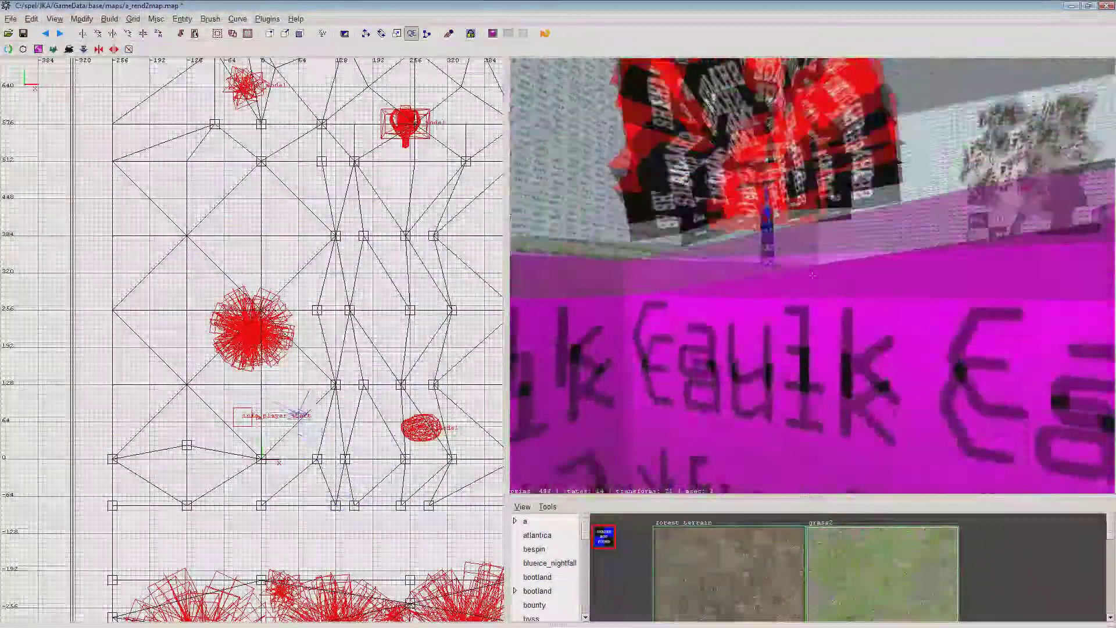
{"action": "key", "text": "Down"}
{"action": "key", "text": "Right"}
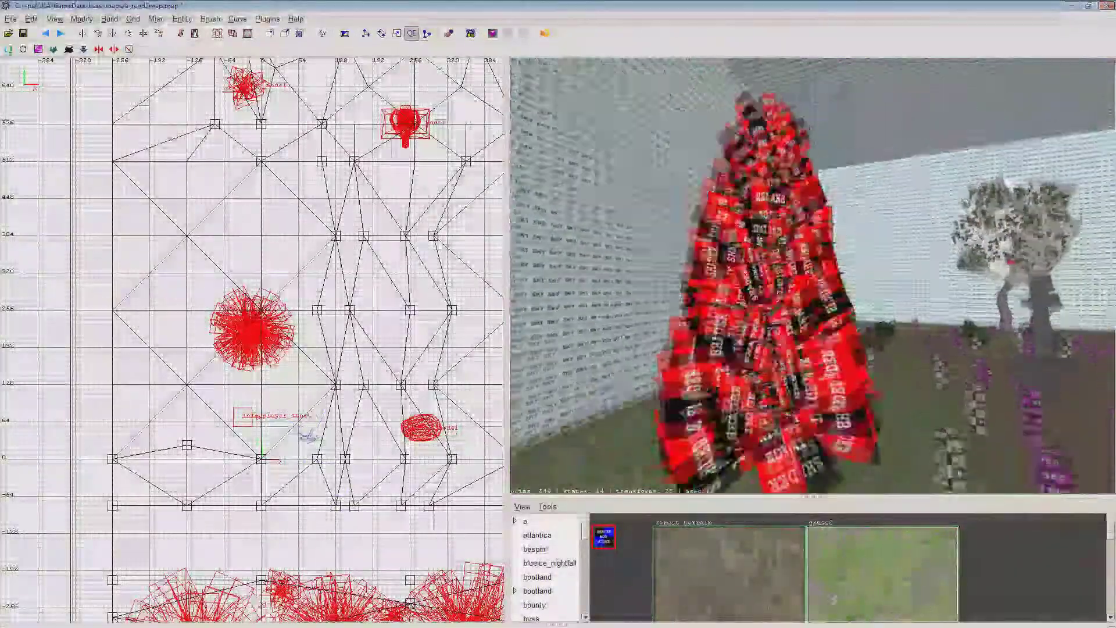
{"action": "key", "text": "Up"}
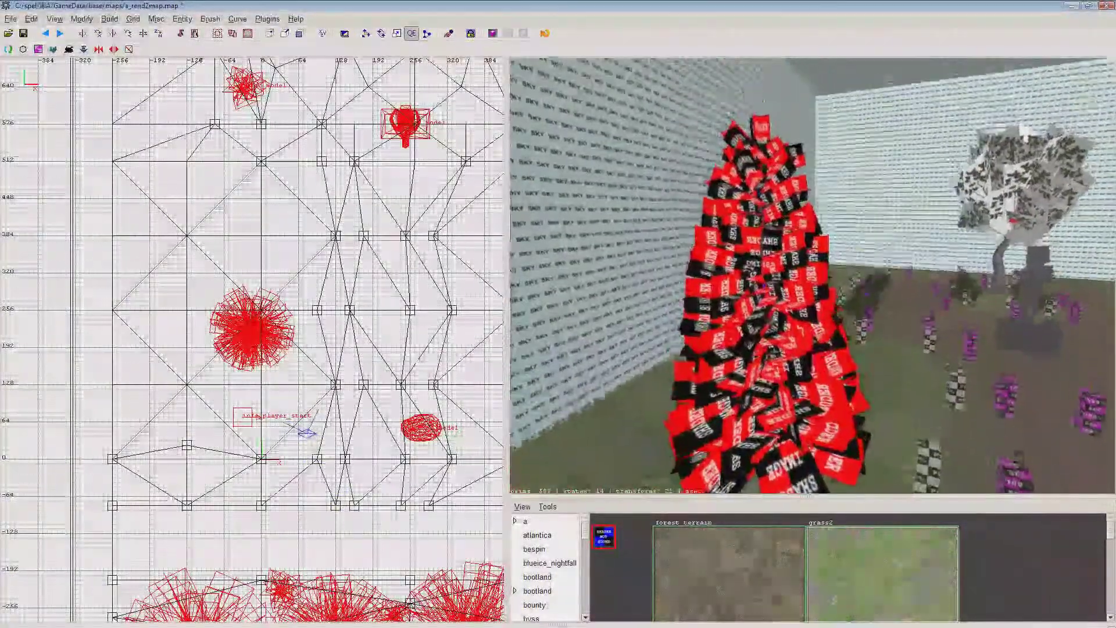
{"action": "key", "text": "Down"}
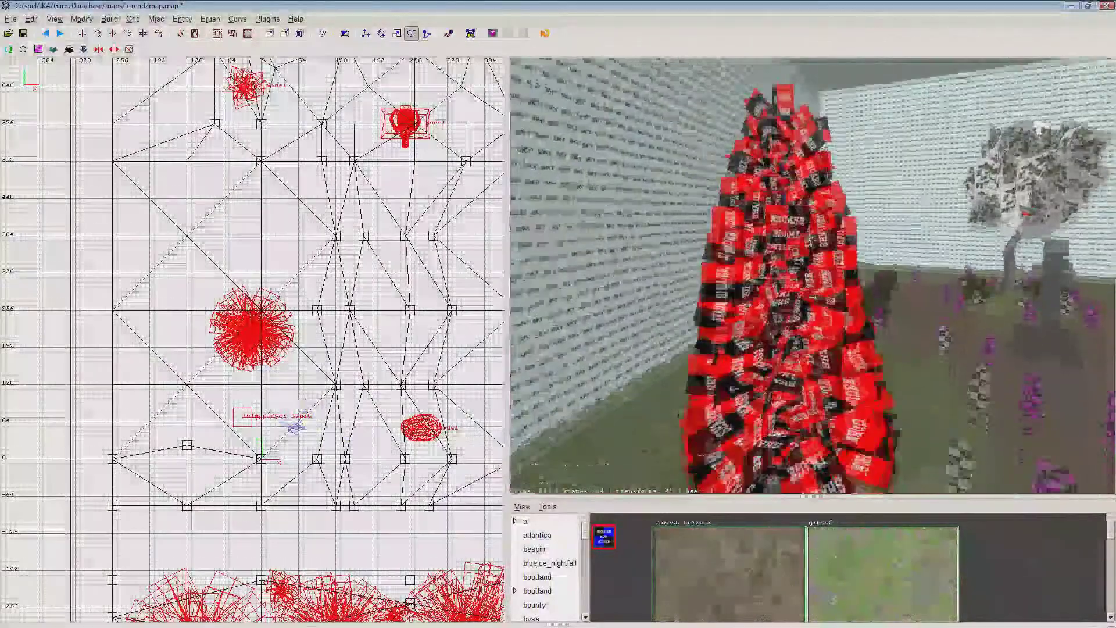
{"action": "key", "text": "Up"}
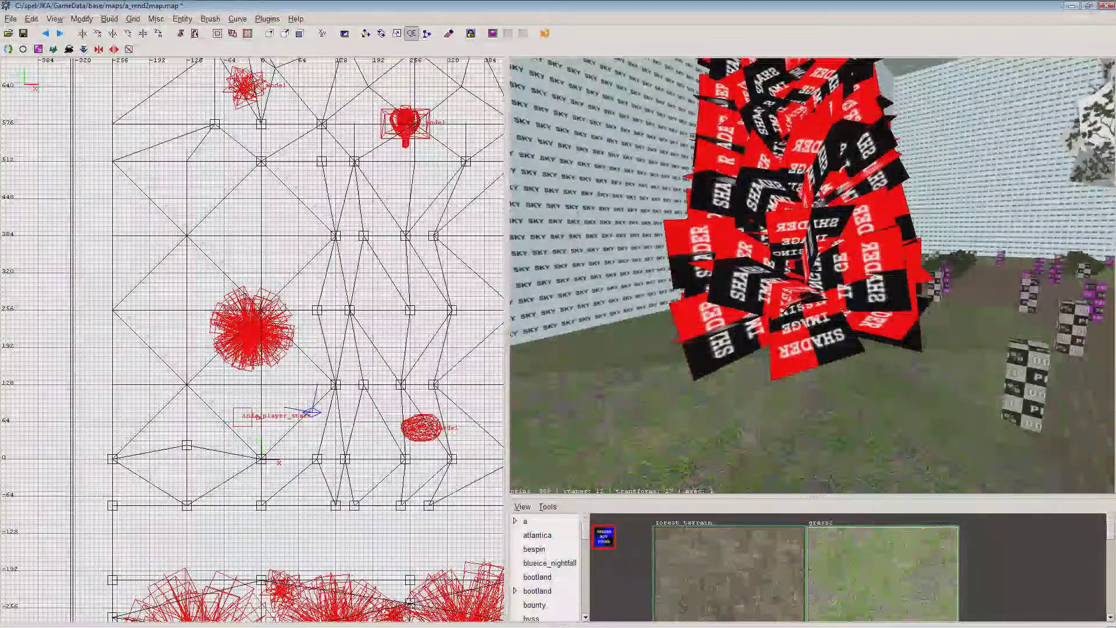
{"action": "key", "text": "Up"}
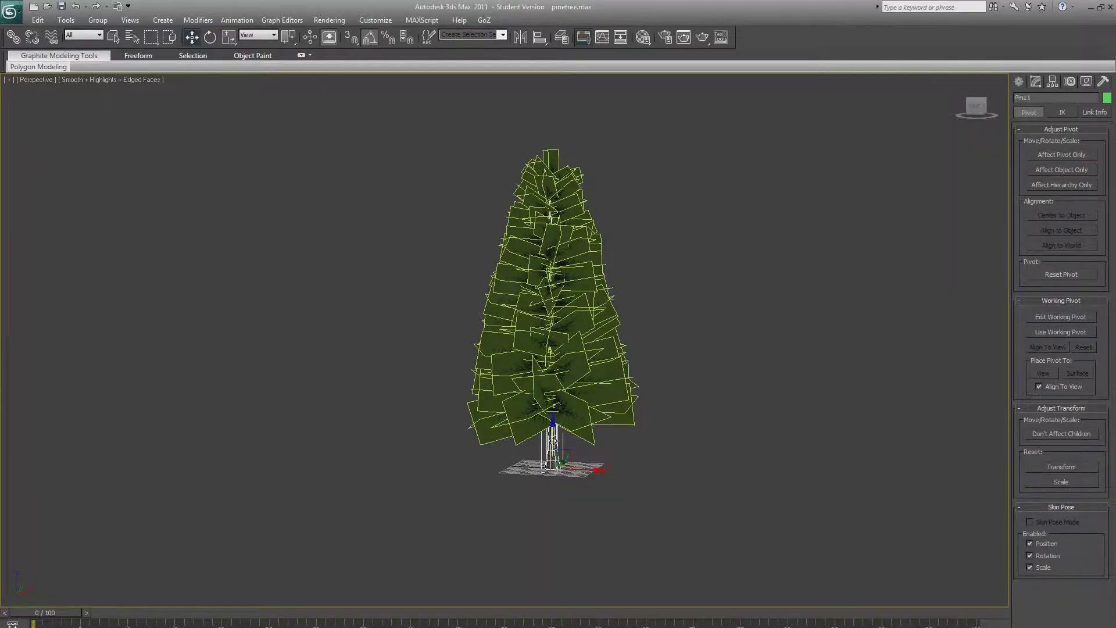
- Open the Material Editor in 3ds Max and look through the existing material sample slots
{"action": "left_click", "coordinate": [643, 37]}
{"action": "left_click", "coordinate": [311, 221]}
{"action": "left_click", "coordinate": [244, 185]}
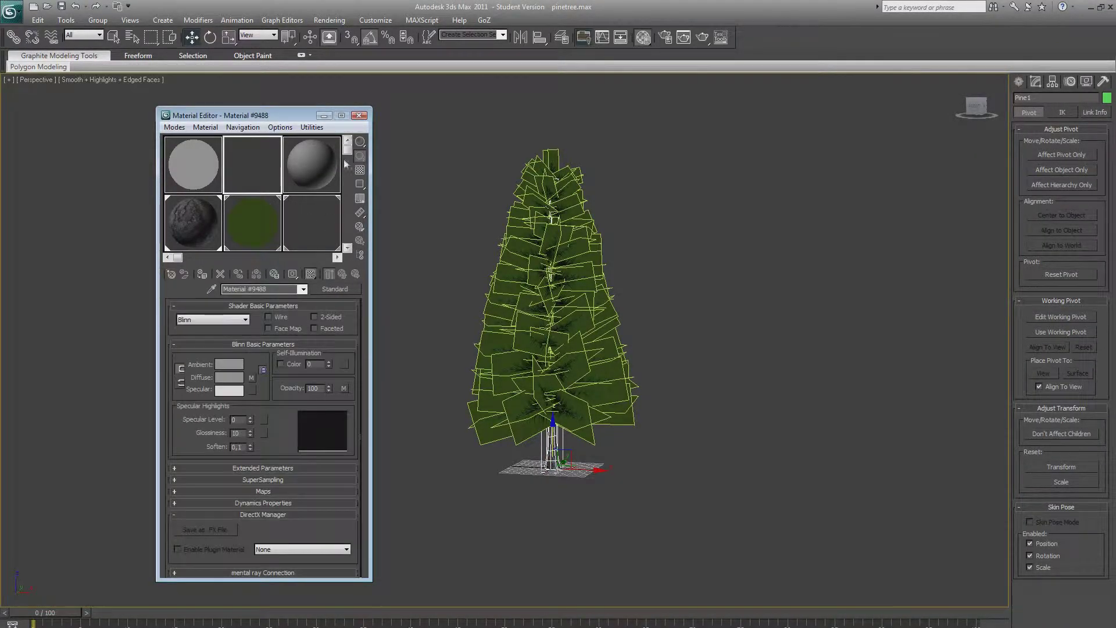
{"action": "left_click_drag", "start_coordinate": [347, 150], "coordinate": [348, 243]}
{"action": "left_click", "coordinate": [317, 221]}
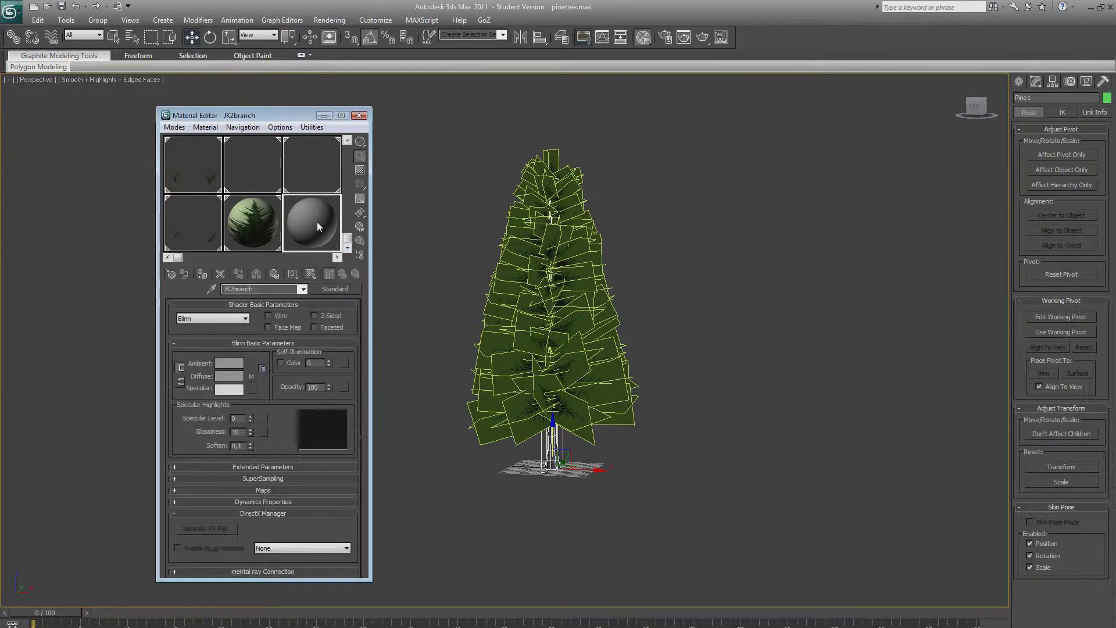
{"action": "left_click_drag", "start_coordinate": [347, 240], "coordinate": [348, 145]}
- Reset the material in the first sample slot to its default settings
{"action": "left_click", "coordinate": [195, 166]}
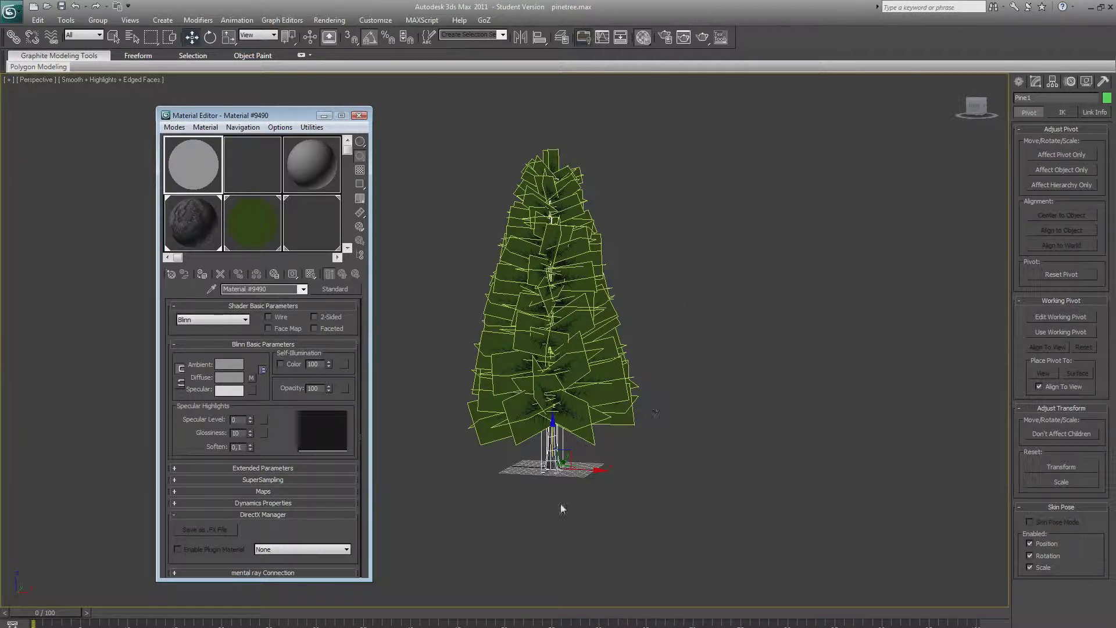
{"action": "left_click", "coordinate": [221, 274]}
{"action": "left_click", "coordinate": [602, 380]}
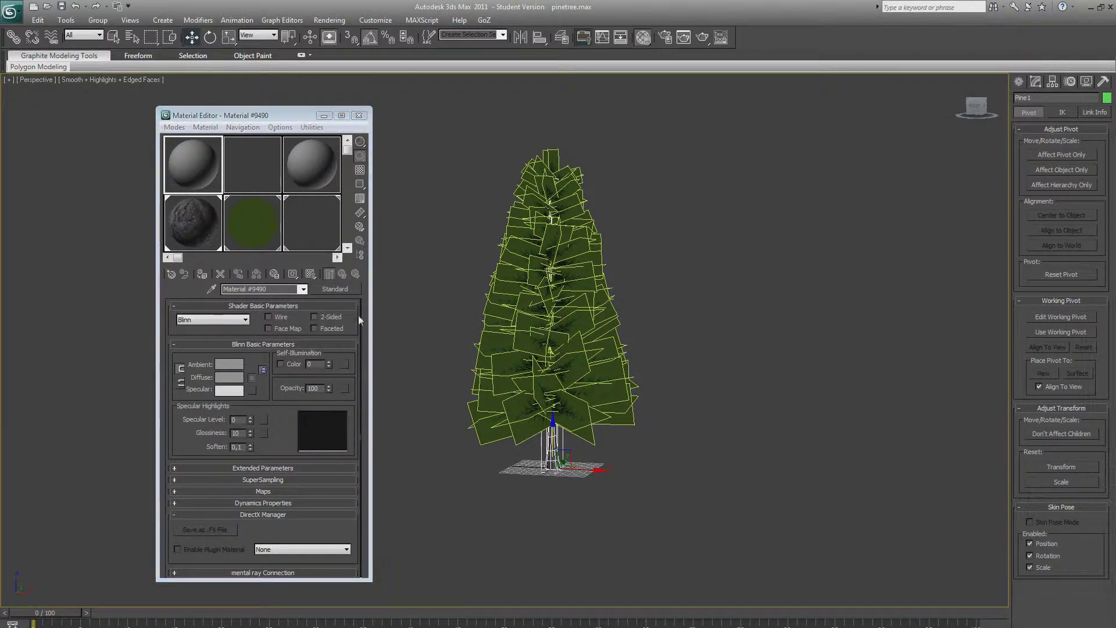
- Load tree1.jpg from the rend2map/trees folder as the first material's diffuse bitmap and show the map in the viewport
{"action": "double_click", "coordinate": [463, 256]}
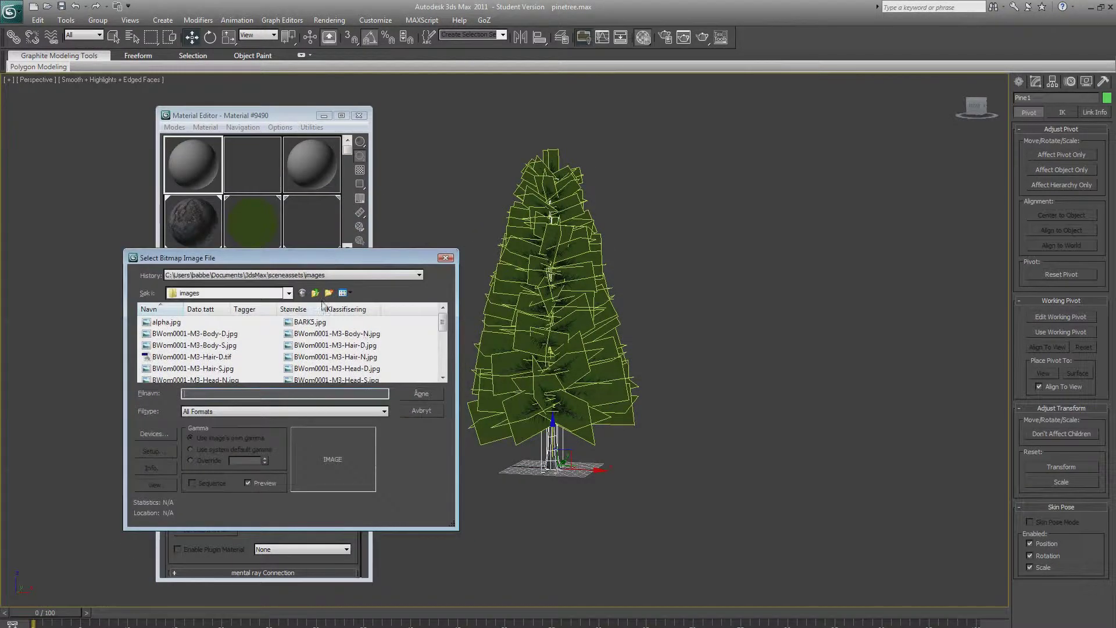
{"action": "left_click", "coordinate": [311, 277]}
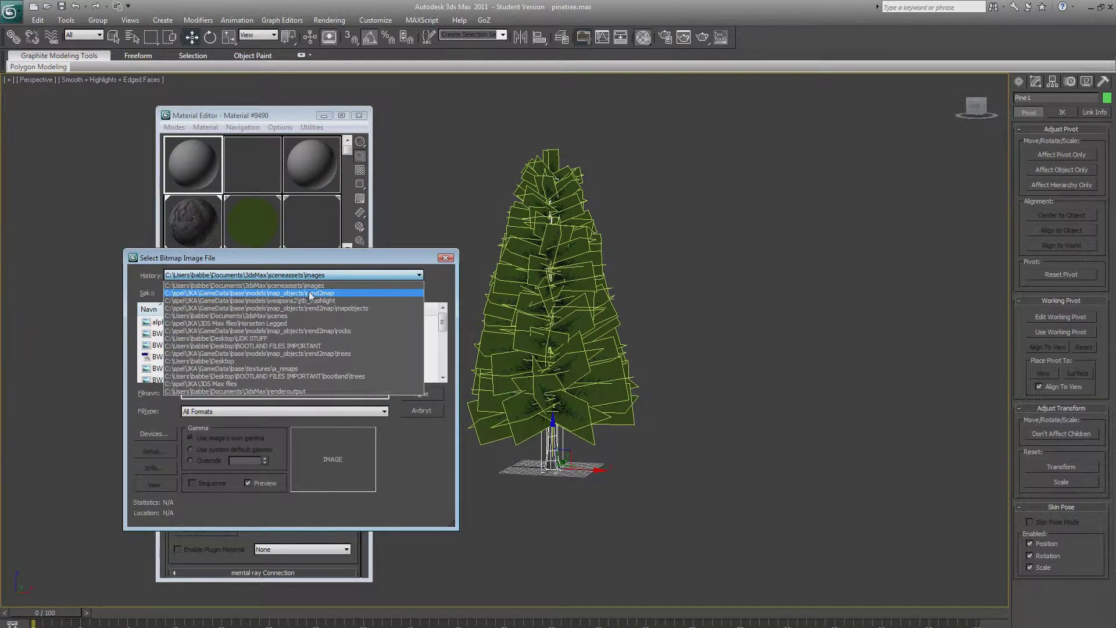
{"action": "left_click", "coordinate": [310, 294]}
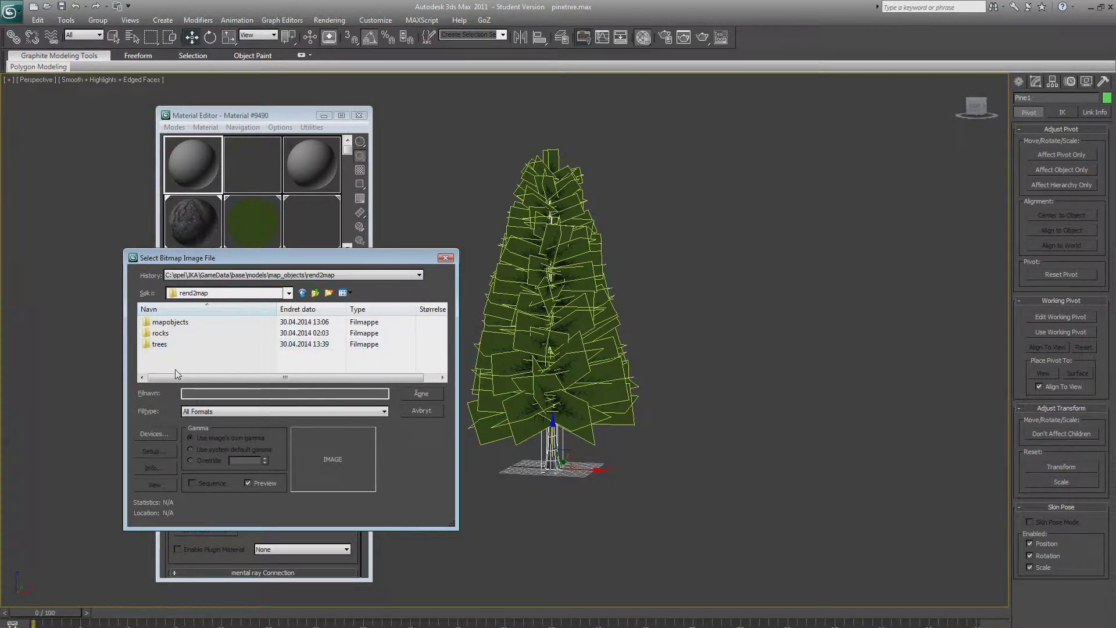
{"action": "double_click", "coordinate": [175, 324]}
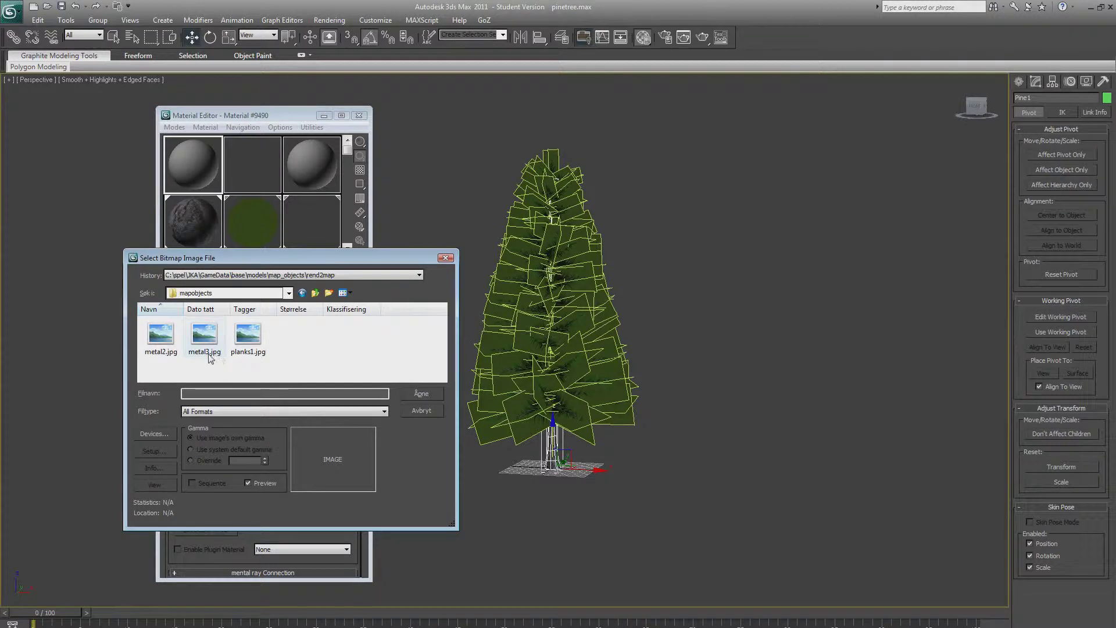
{"action": "left_click", "coordinate": [315, 293]}
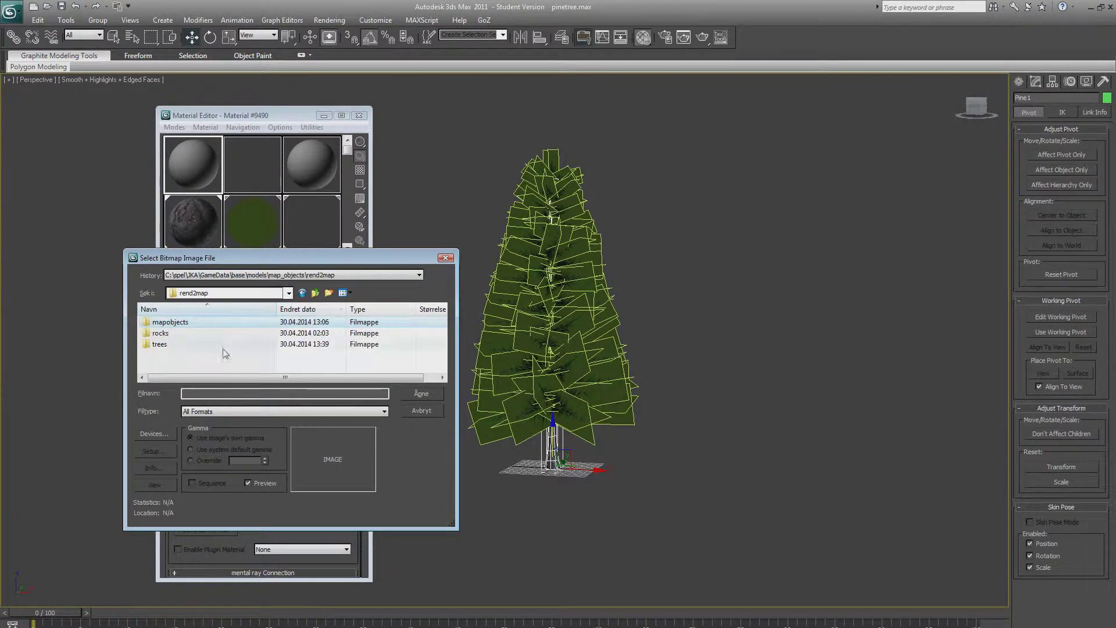
{"action": "double_click", "coordinate": [166, 344]}
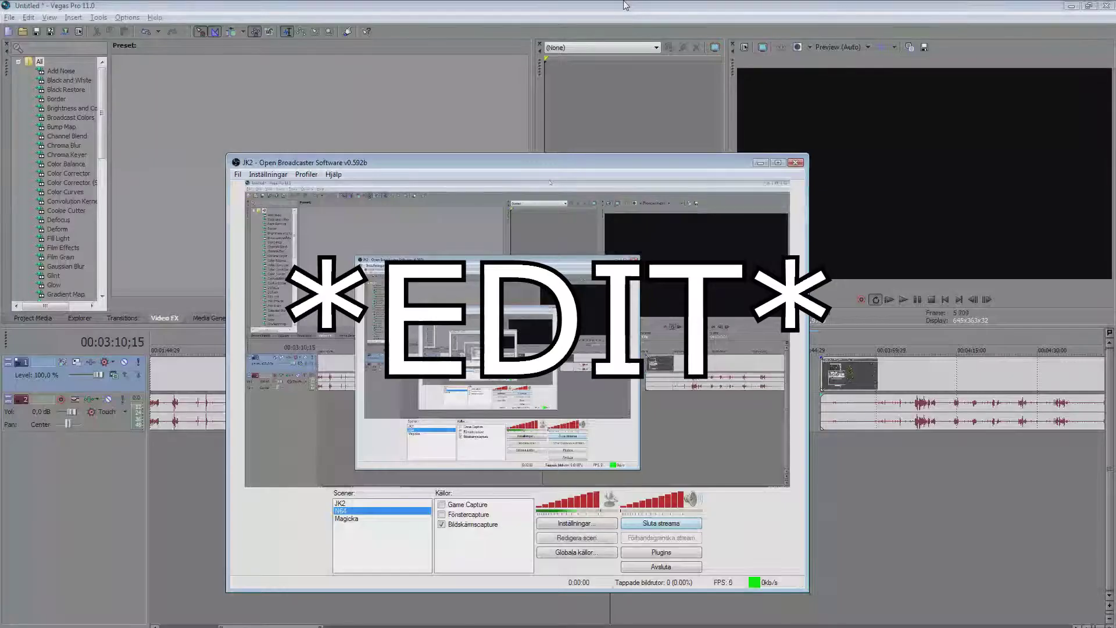
{"action": "left_click", "coordinate": [625, 6]}
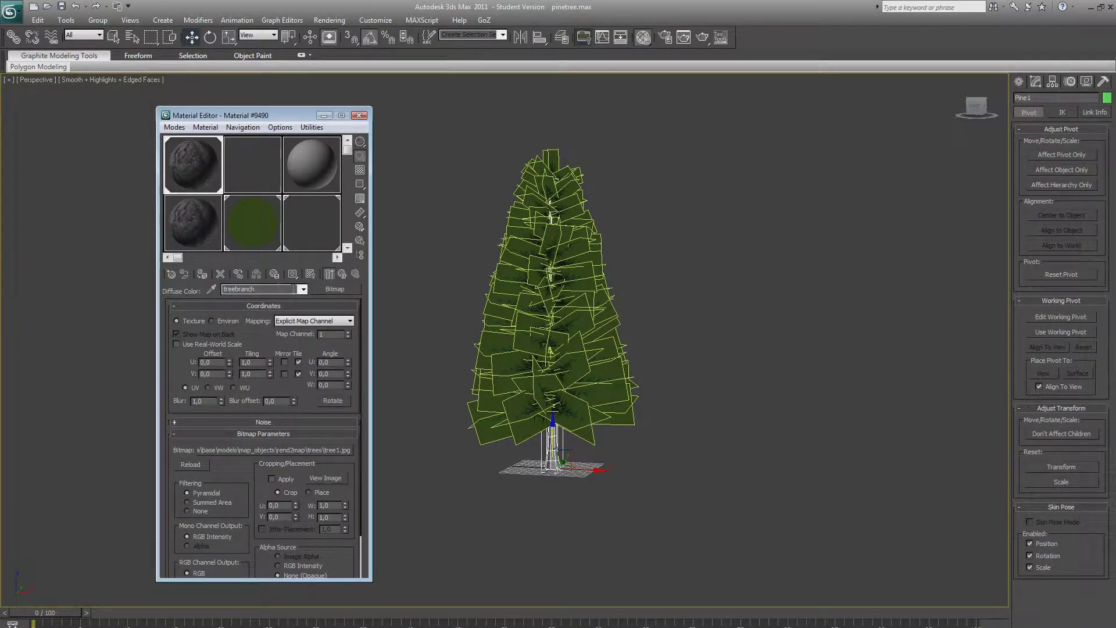
{"action": "left_click", "coordinate": [311, 274]}
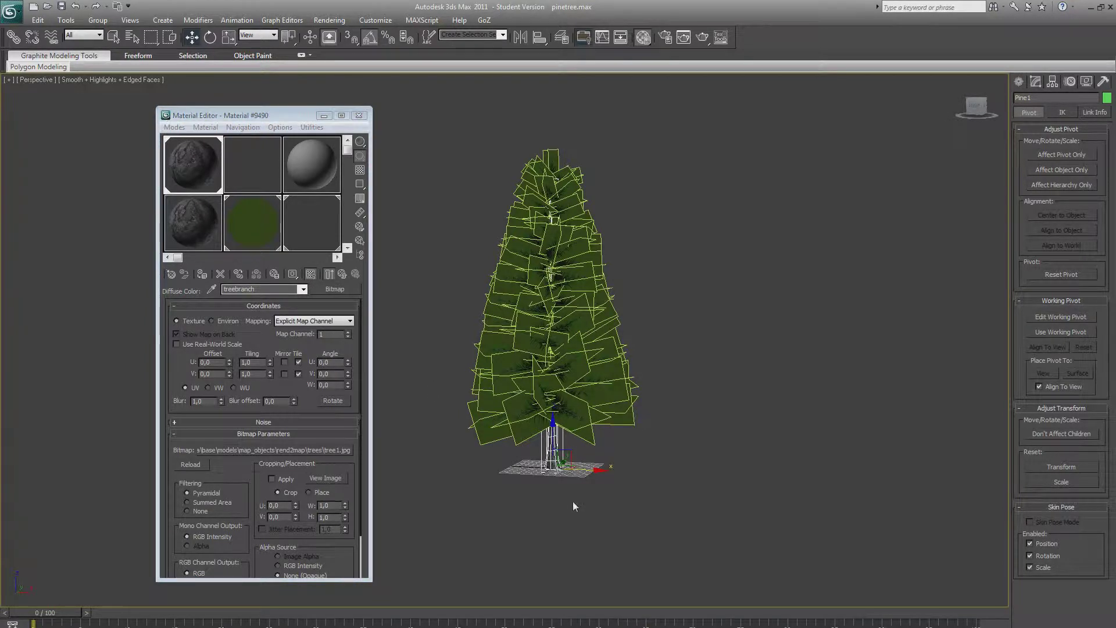
- Select the pine branches and reset the material in the second sample slot to its defaults
{"action": "scroll", "coordinate": [571, 502], "scroll_direction": "up", "scroll_amount": 3}
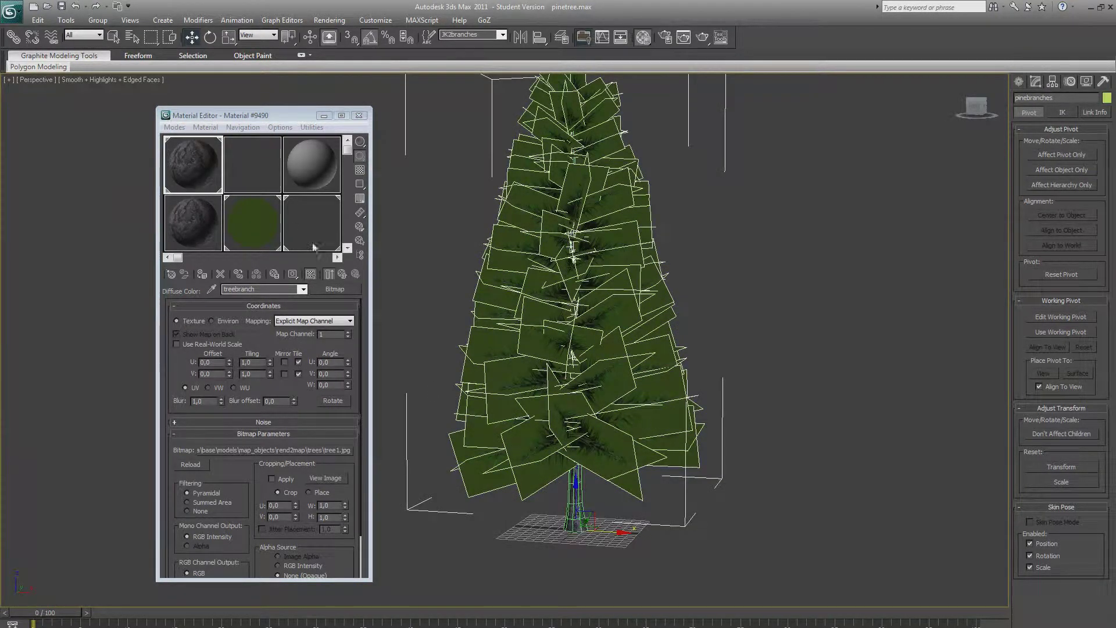
{"action": "left_click", "coordinate": [257, 176]}
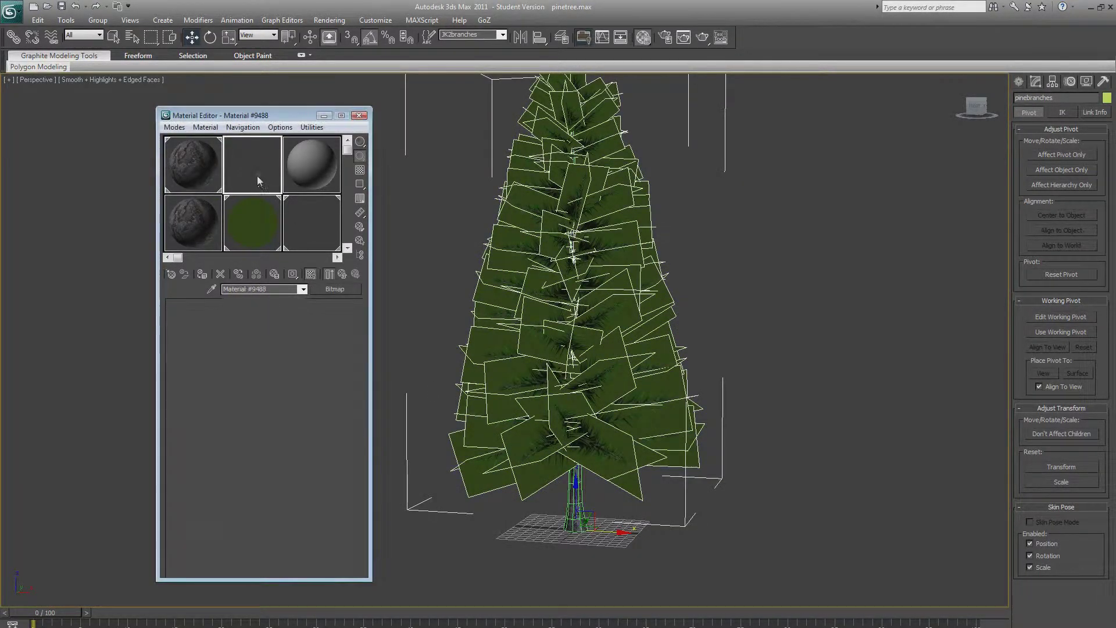
{"action": "left_click", "coordinate": [202, 274]}
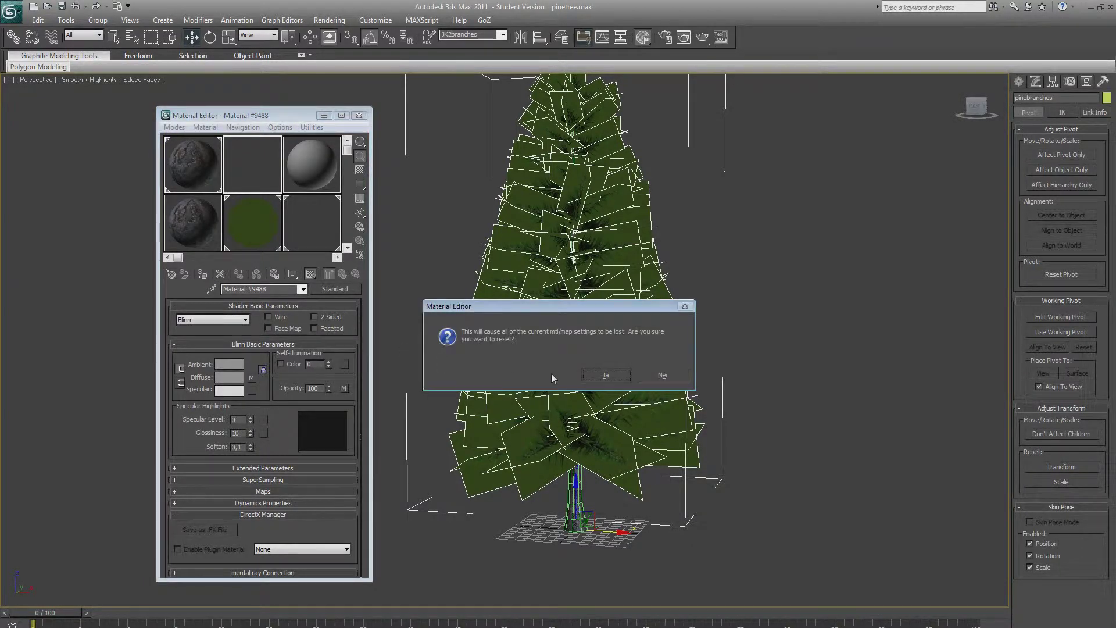
{"action": "left_click", "coordinate": [619, 379]}
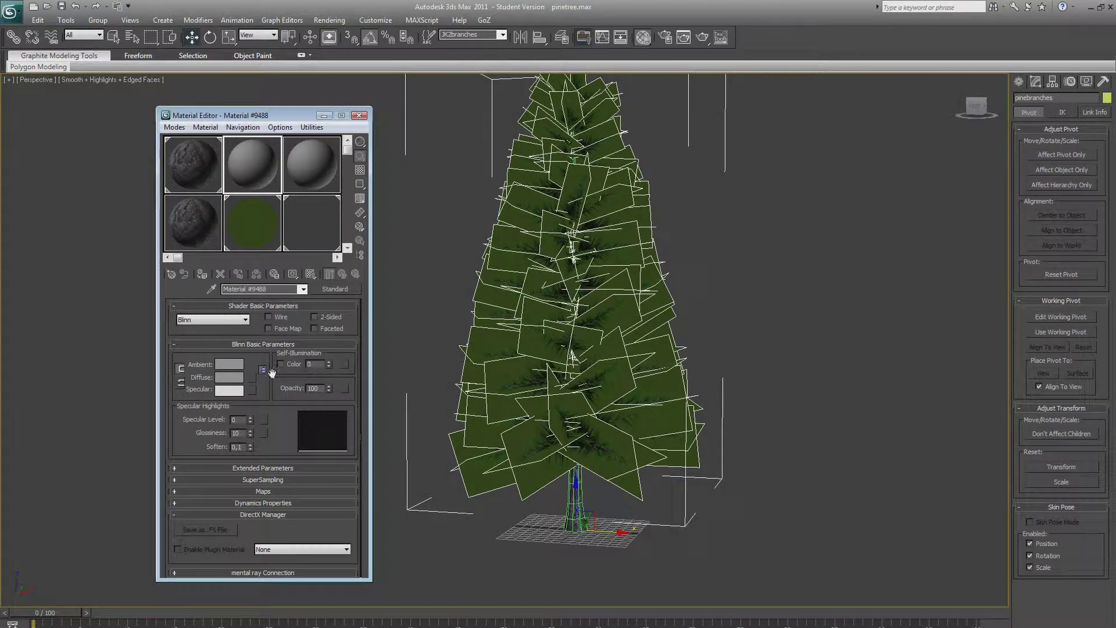
- Load pinestem4.tga from the rend2map/trees folder as the second material's diffuse bitmap
{"action": "left_click", "coordinate": [252, 378]}
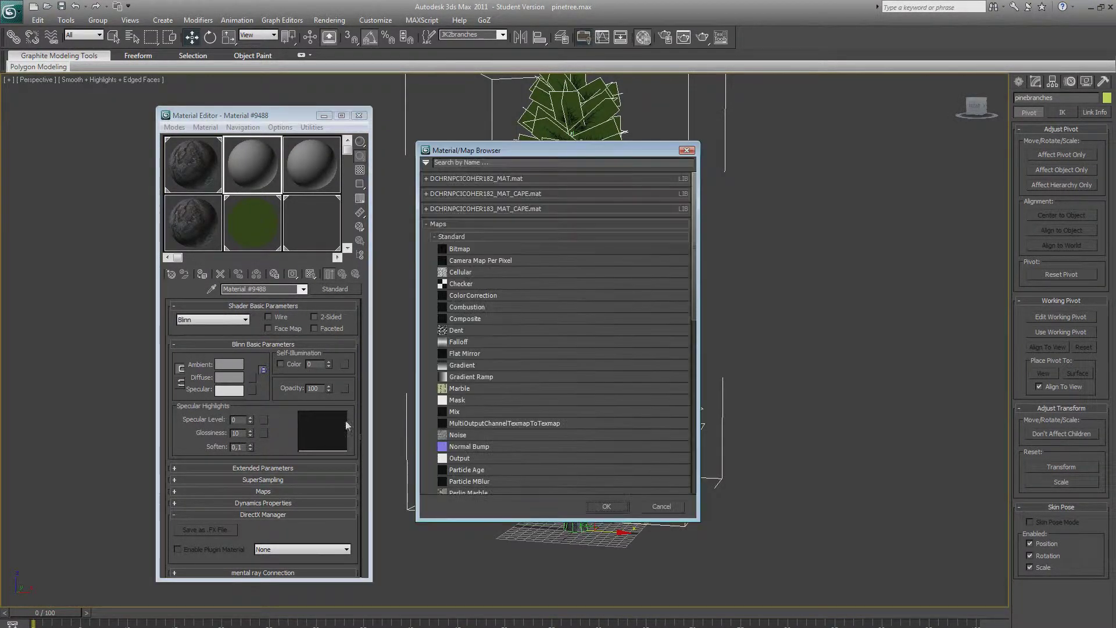
{"action": "double_click", "coordinate": [461, 250]}
{"action": "left_click", "coordinate": [170, 346]}
{"action": "left_click", "coordinate": [317, 293]}
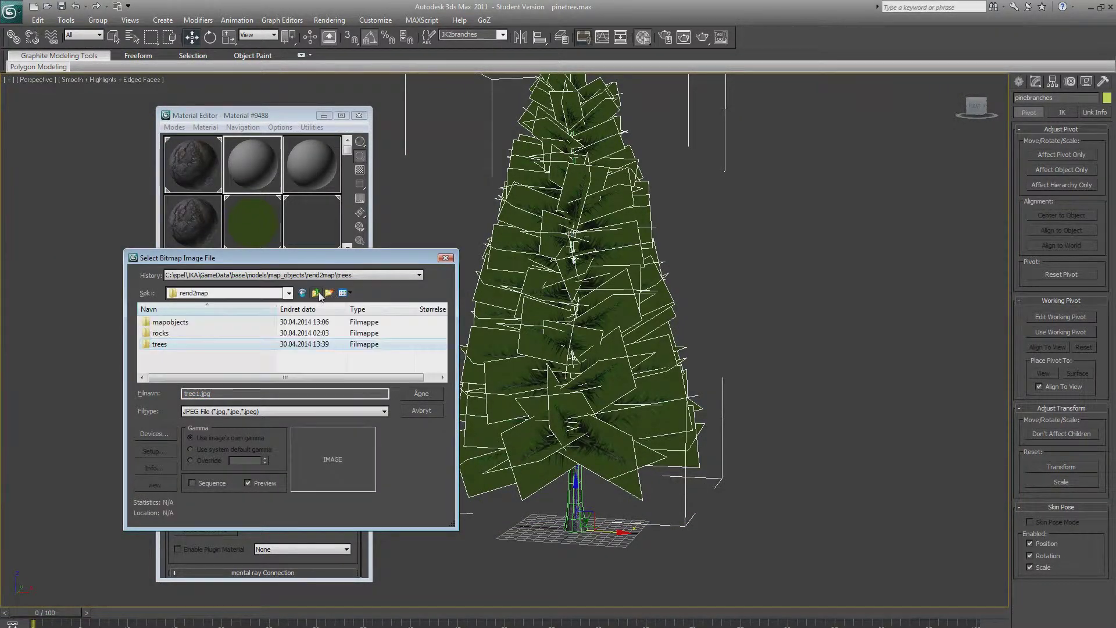
{"action": "double_click", "coordinate": [159, 345]}
{"action": "left_click", "coordinate": [291, 337]}
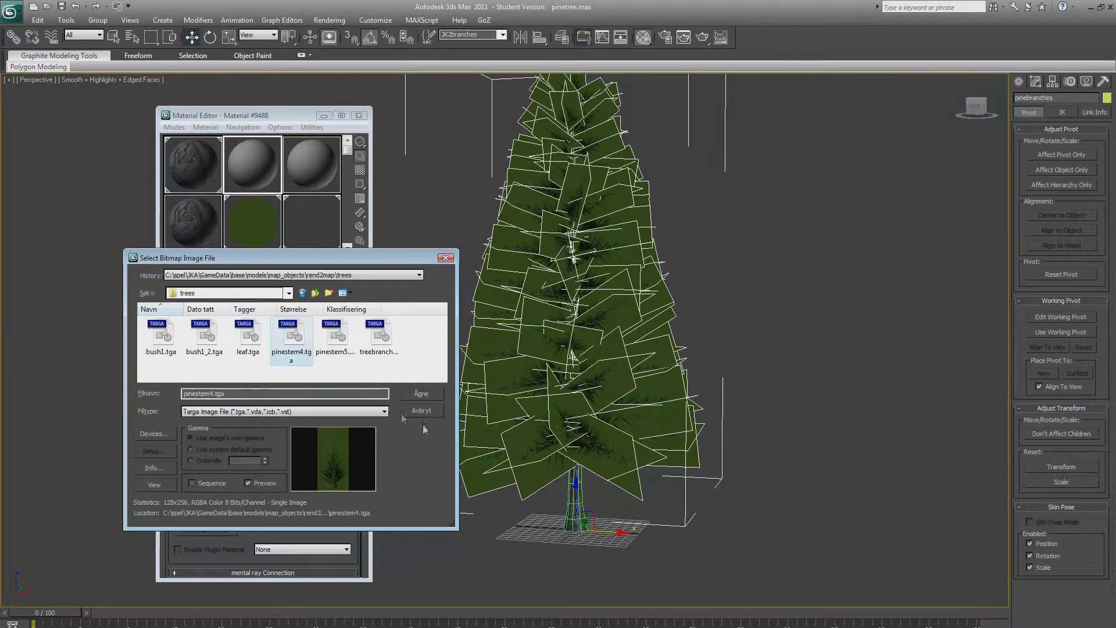
{"action": "left_click", "coordinate": [422, 395]}
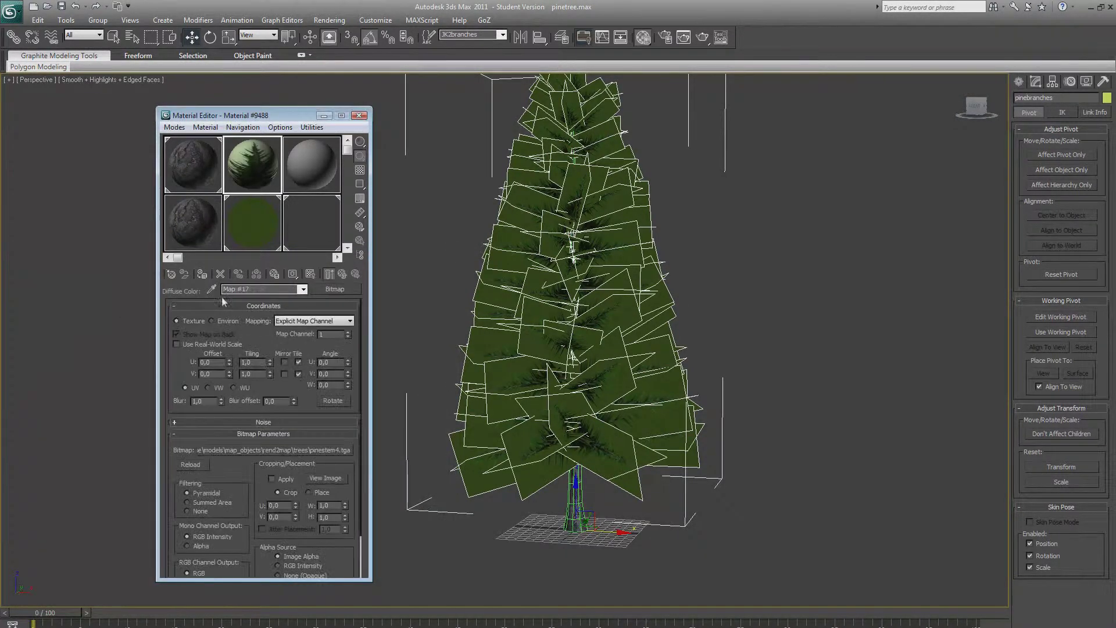
- Assign the pinestem4 material to the selected branches, show its map in the viewport and close the Material Editor
{"action": "left_click", "coordinate": [203, 276]}
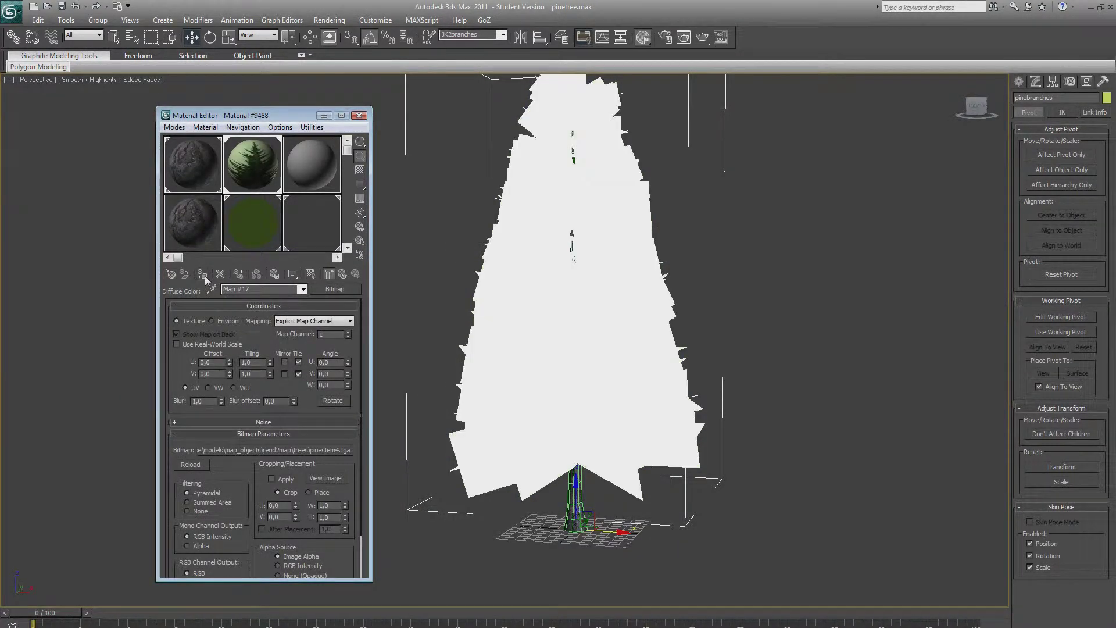
{"action": "left_click", "coordinate": [311, 274]}
{"action": "left_click", "coordinate": [359, 115]}
- Select the trunk and branches and re-export them as MD3, replacing the existing tutorPine file in the trees folder
{"action": "left_click_drag", "start_coordinate": [615, 547], "coordinate": [552, 440]}
{"action": "left_click", "coordinate": [11, 12]}
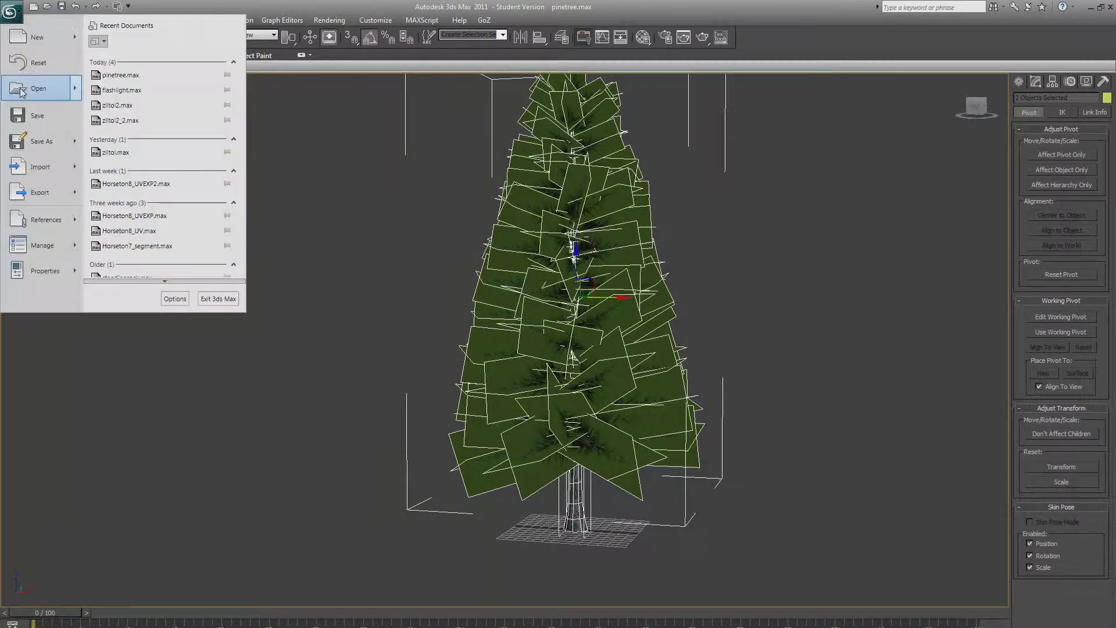
{"action": "left_click", "coordinate": [60, 198]}
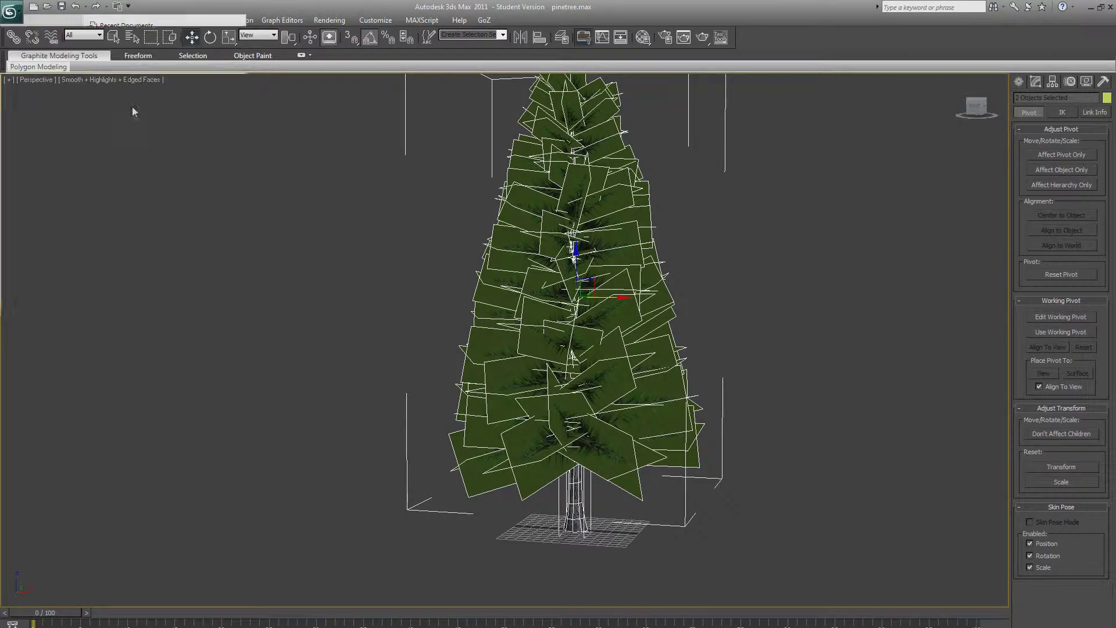
{"action": "left_click", "coordinate": [361, 319]}
{"action": "left_click", "coordinate": [426, 500]}
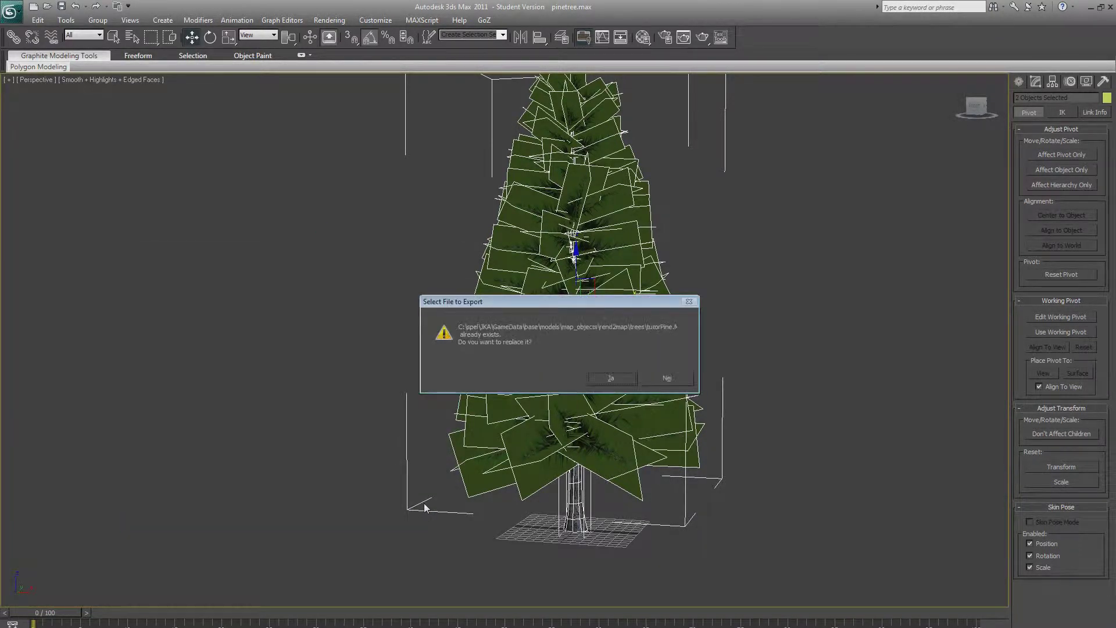
{"action": "left_click", "coordinate": [615, 382]}
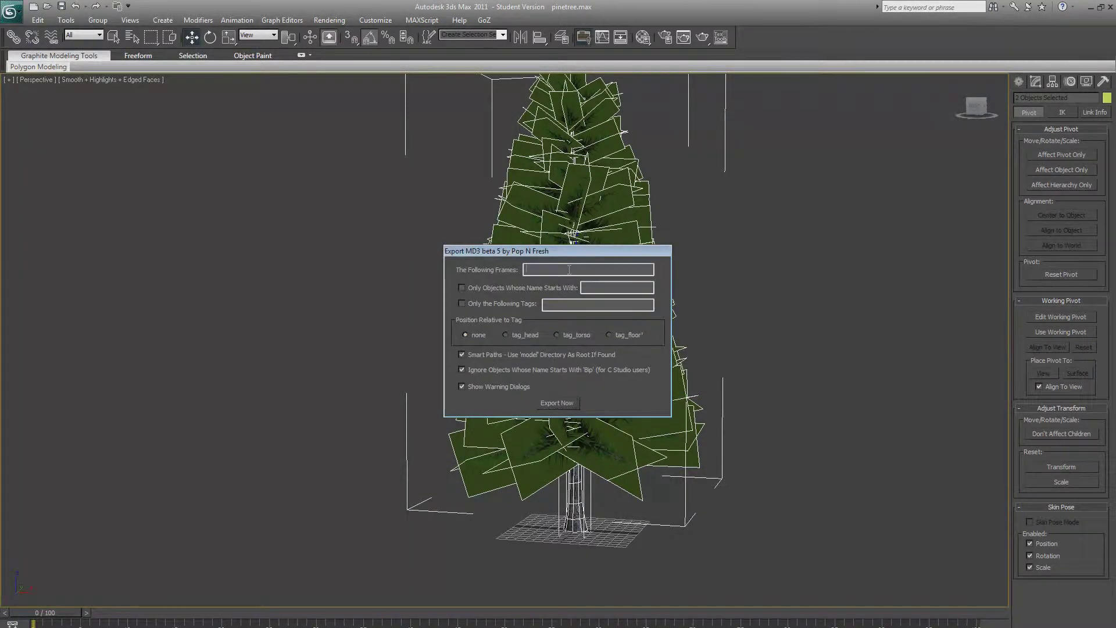
{"action": "left_click", "coordinate": [557, 403]}
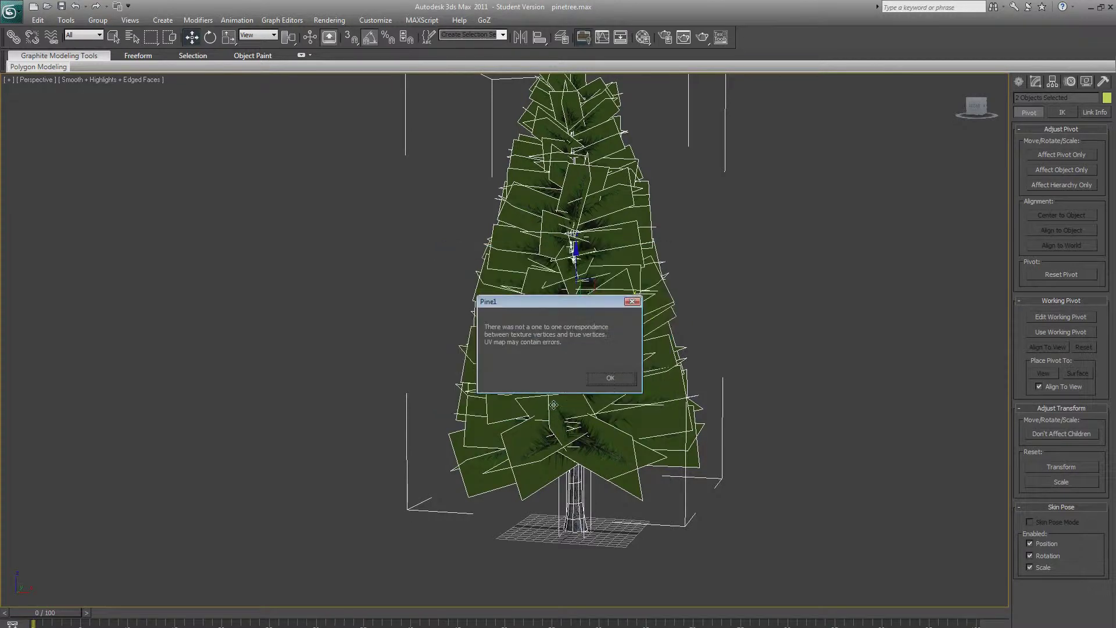
{"action": "left_click", "coordinate": [607, 379]}
- Switch to the map editor with a_rend2map.map and reload the shaders
{"action": "left_click", "coordinate": [472, 602]}
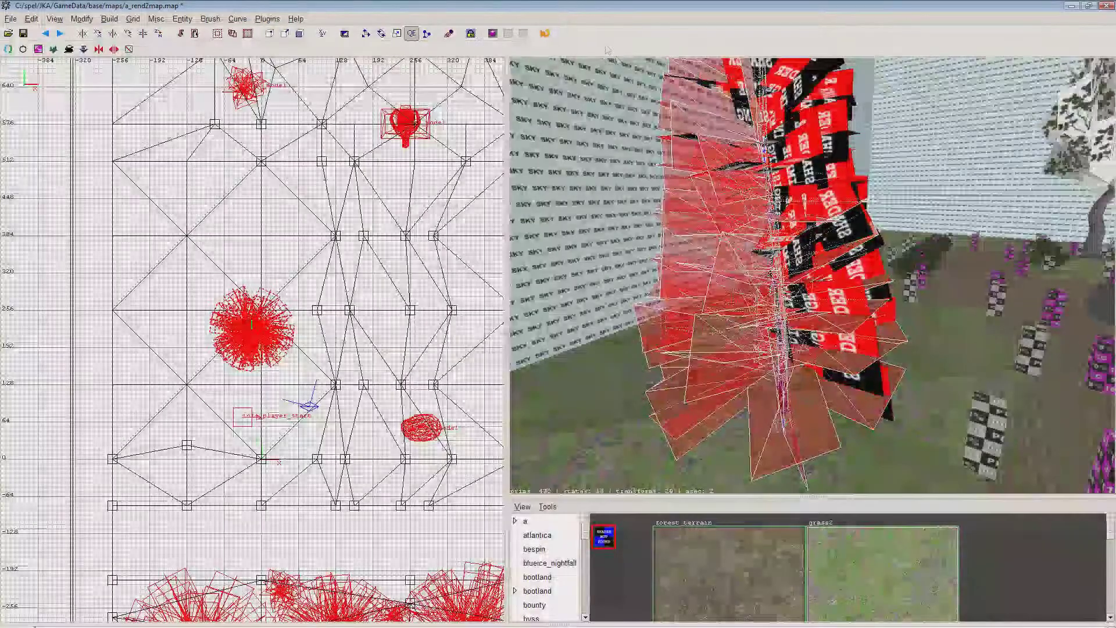
{"action": "right_click", "coordinate": [551, 521]}
{"action": "left_click", "coordinate": [557, 535]}
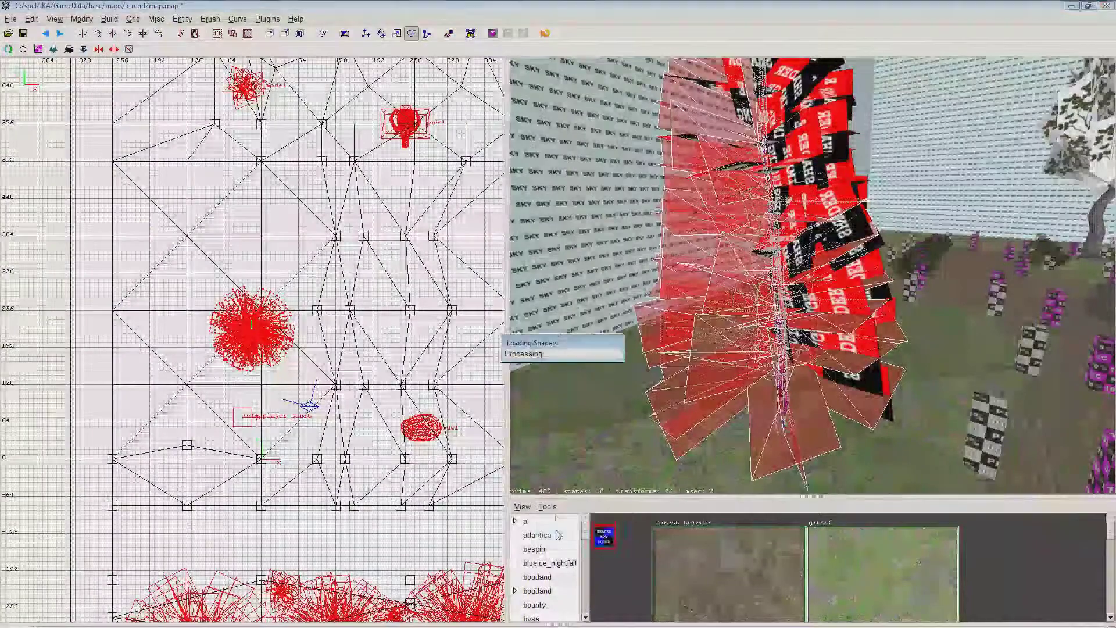
- Examine the reloaded pine tree's branch and trunk textures in the 3D view from a distance and close to the trunk
{"action": "right_click", "coordinate": [724, 414]}
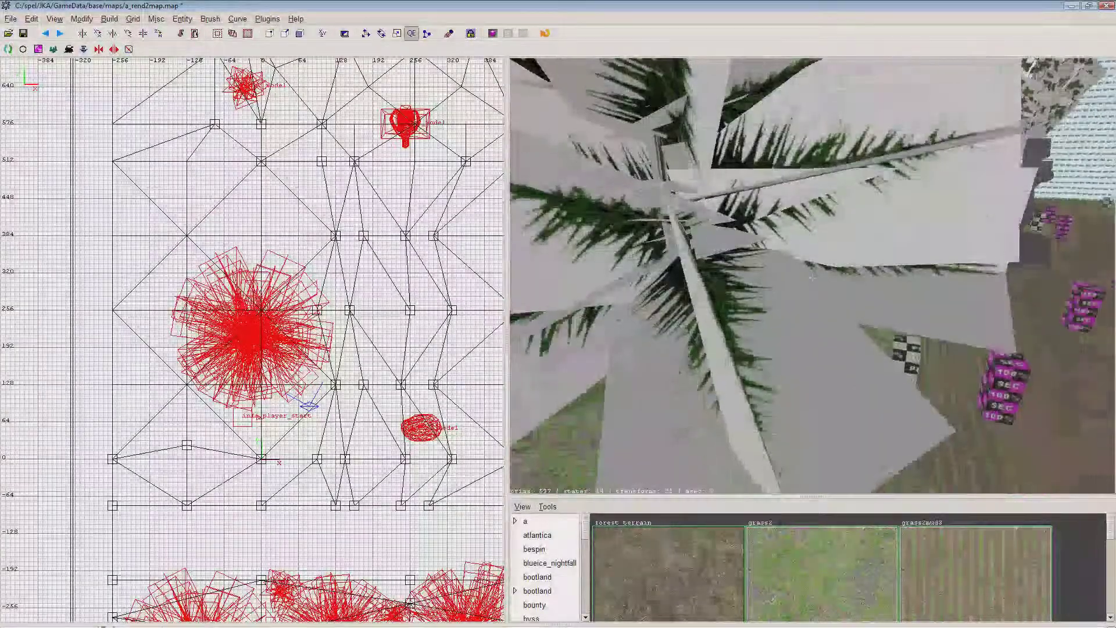
{"action": "key", "text": "Down"}
{"action": "key", "text": "Left"}
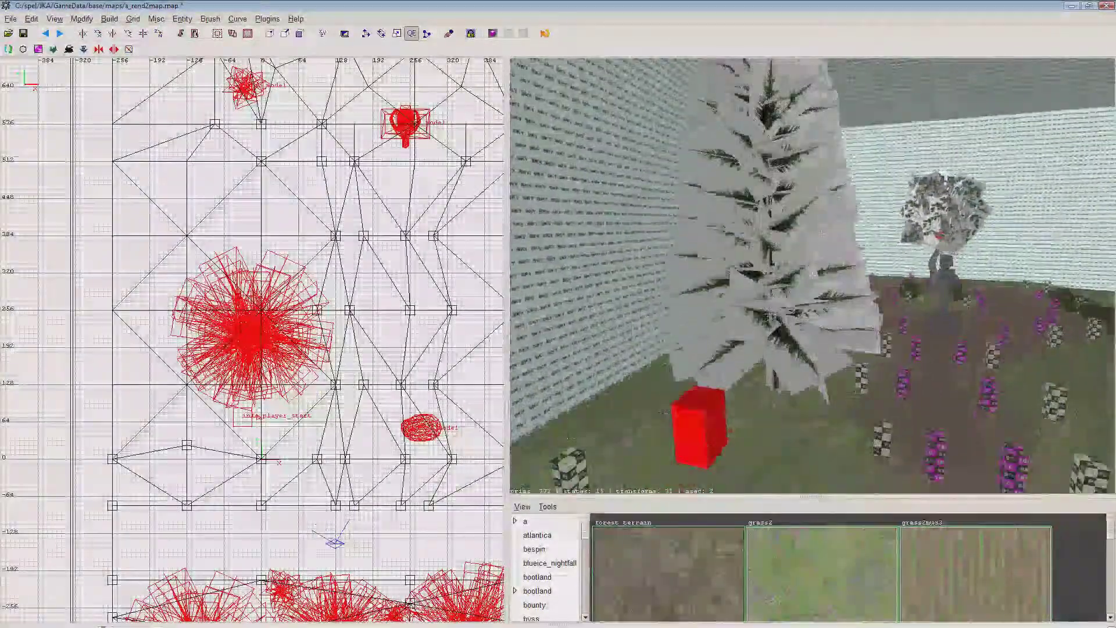
{"action": "key", "text": "Up"}
{"action": "key", "text": "c"}
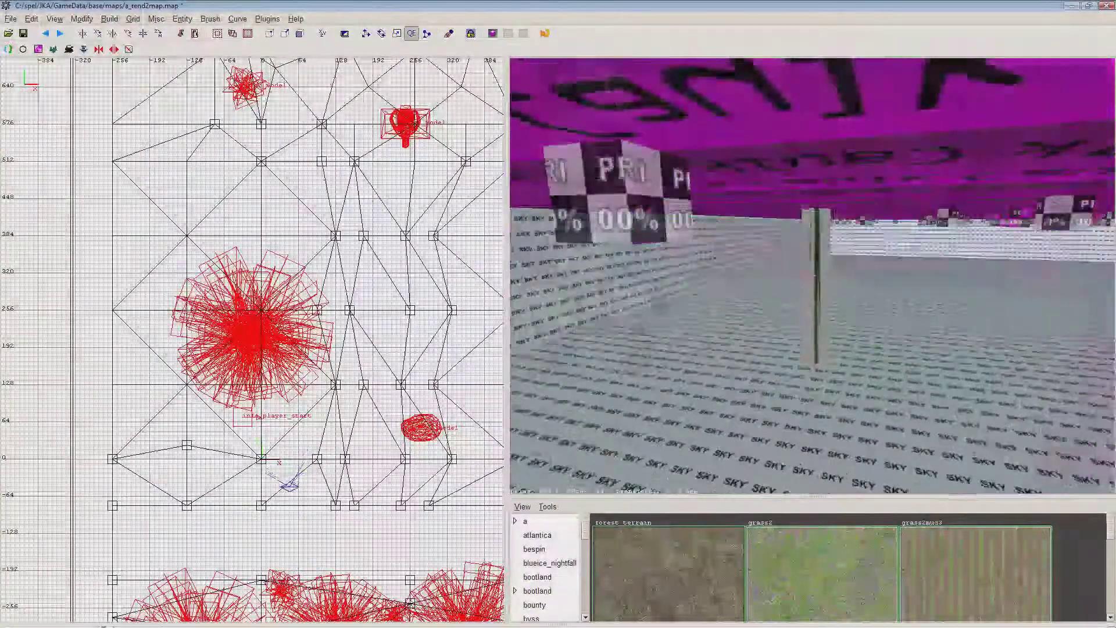
{"action": "key", "text": "Up"}
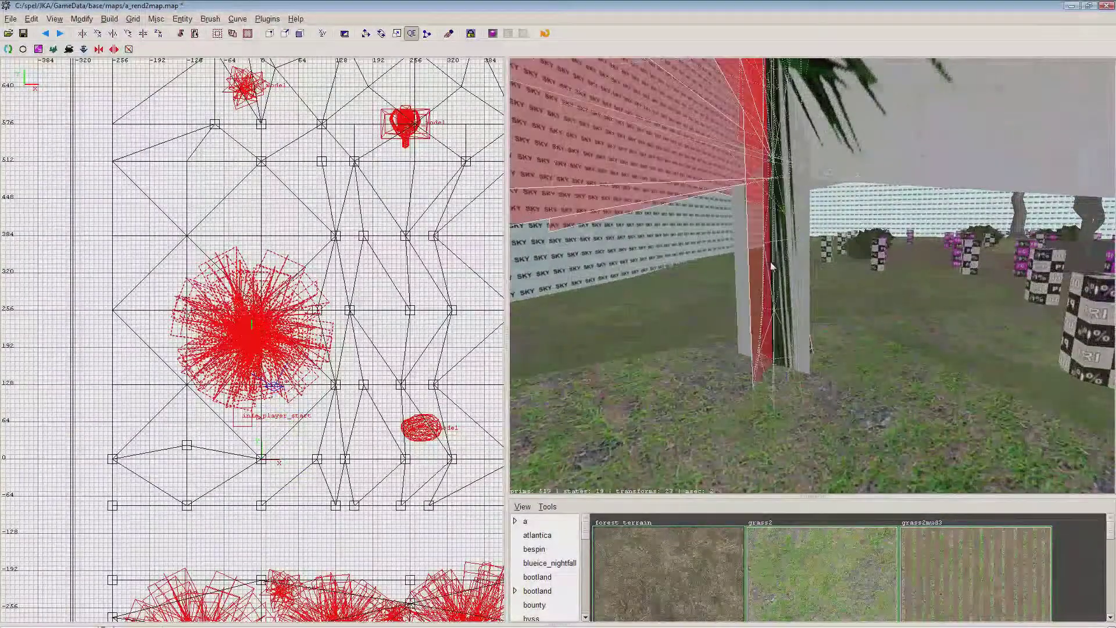
{"action": "key", "text": "Up"}
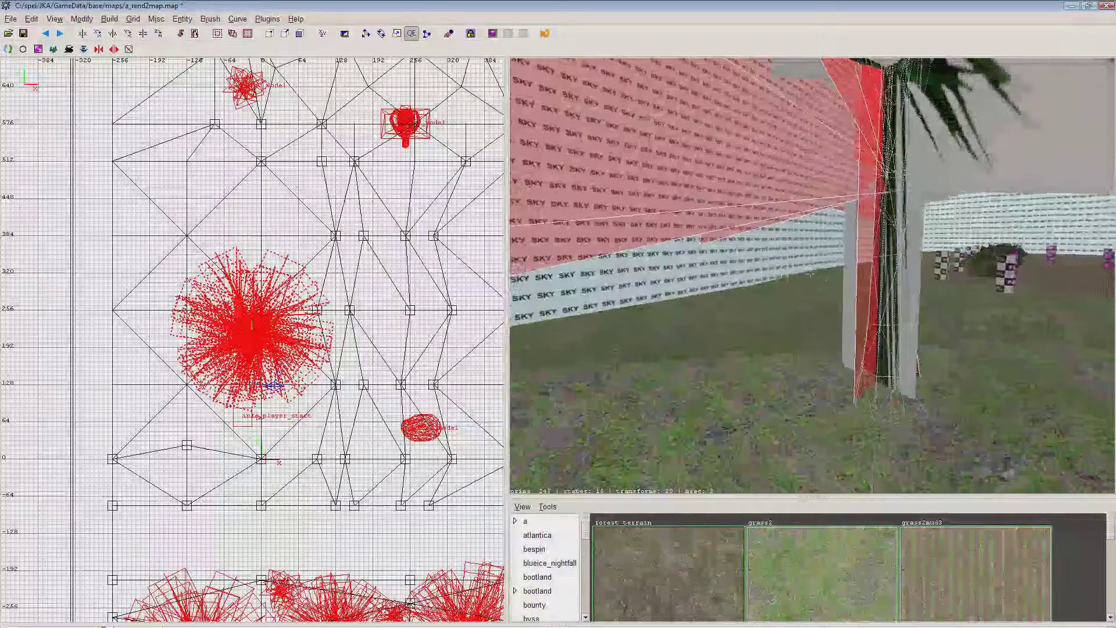
{"action": "key", "text": "Up"}
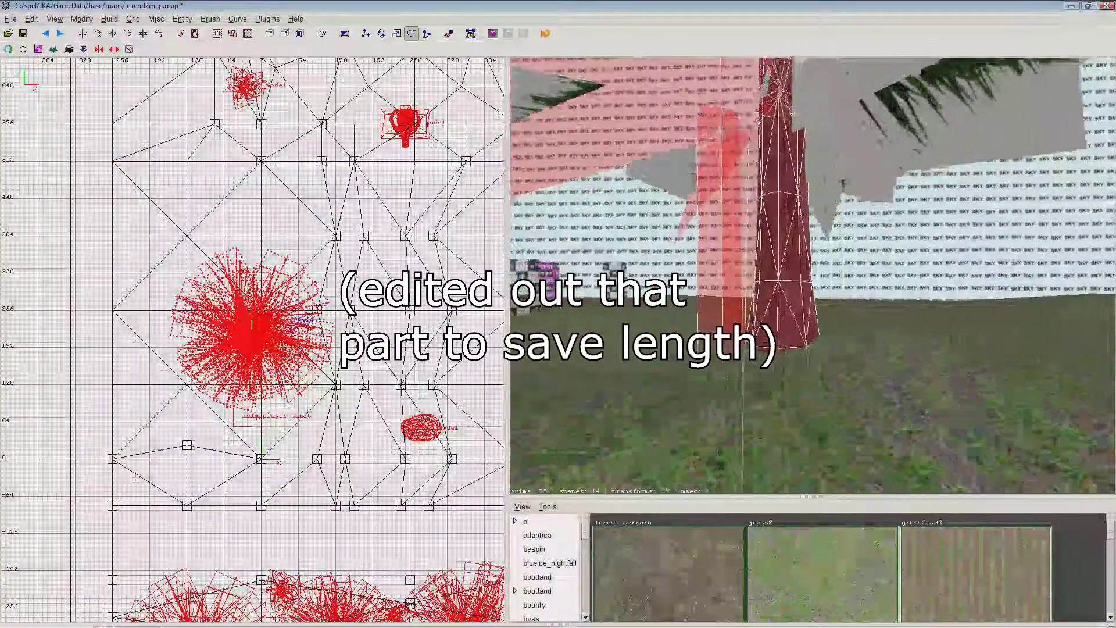
{"action": "key", "text": "Up"}
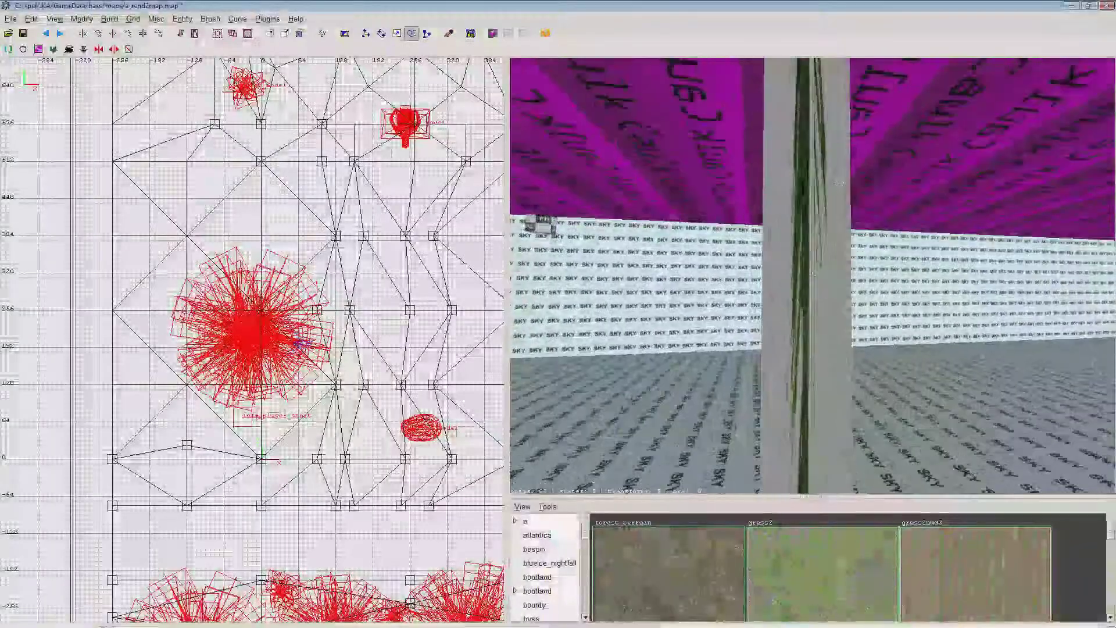
- Inspect the imported pine tree's trunk base and branches in the 3D view, briefly selecting the model to check its extent
{"action": "key", "text": "Down"}
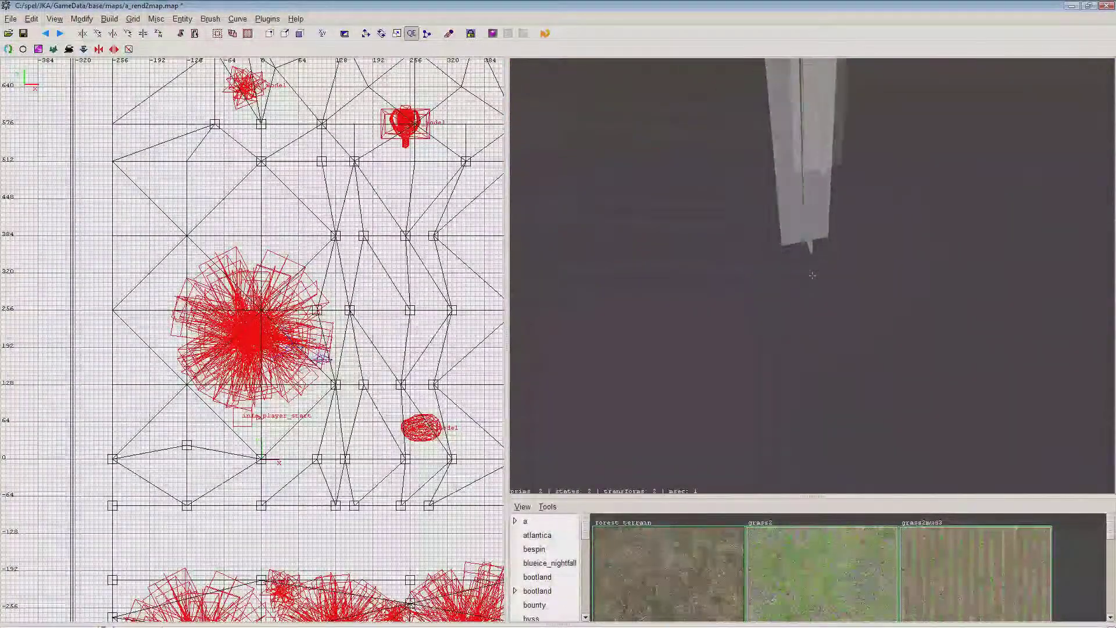
{"action": "key", "text": "Down"}
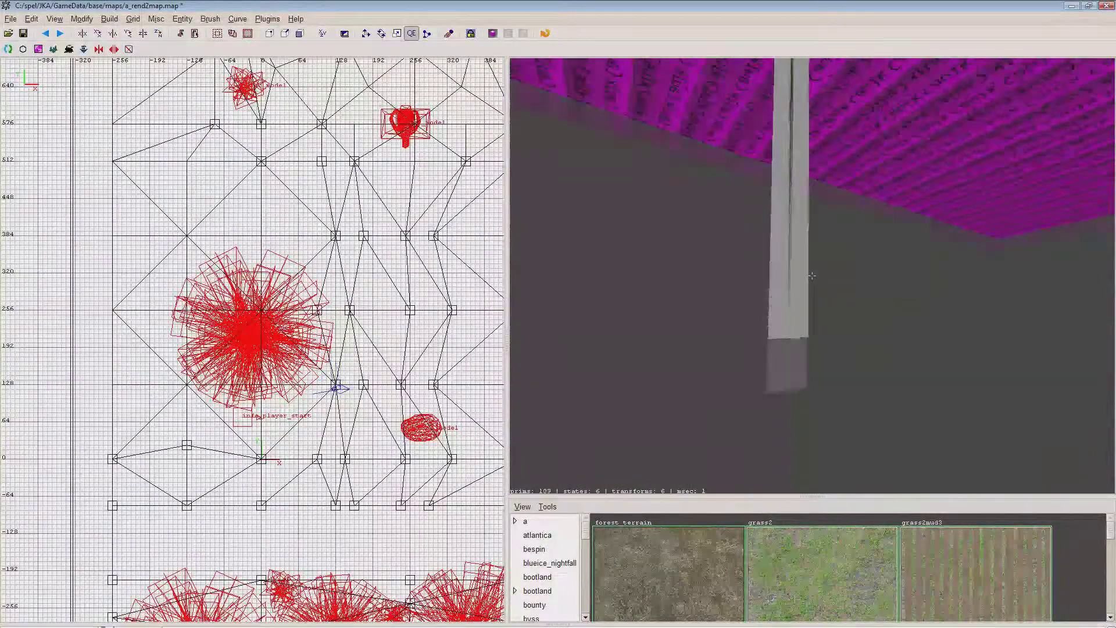
{"action": "key", "text": "Down"}
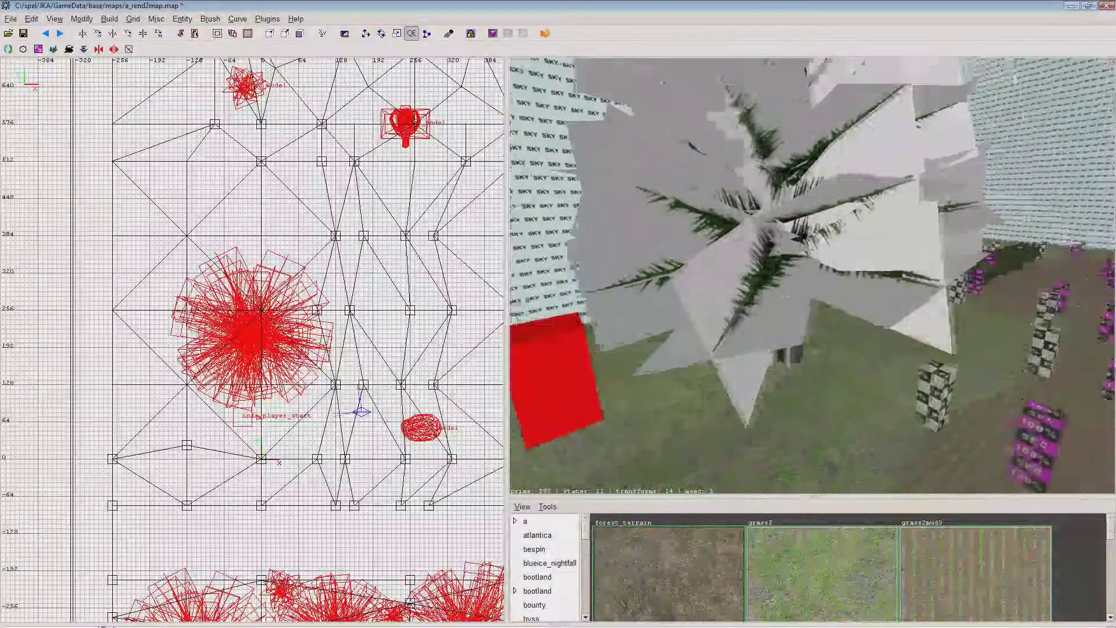
{"action": "key", "text": "Left"}
{"action": "right_click", "coordinate": [812, 276]}
{"action": "left_click", "coordinate": [838, 220], "text": "shift"}
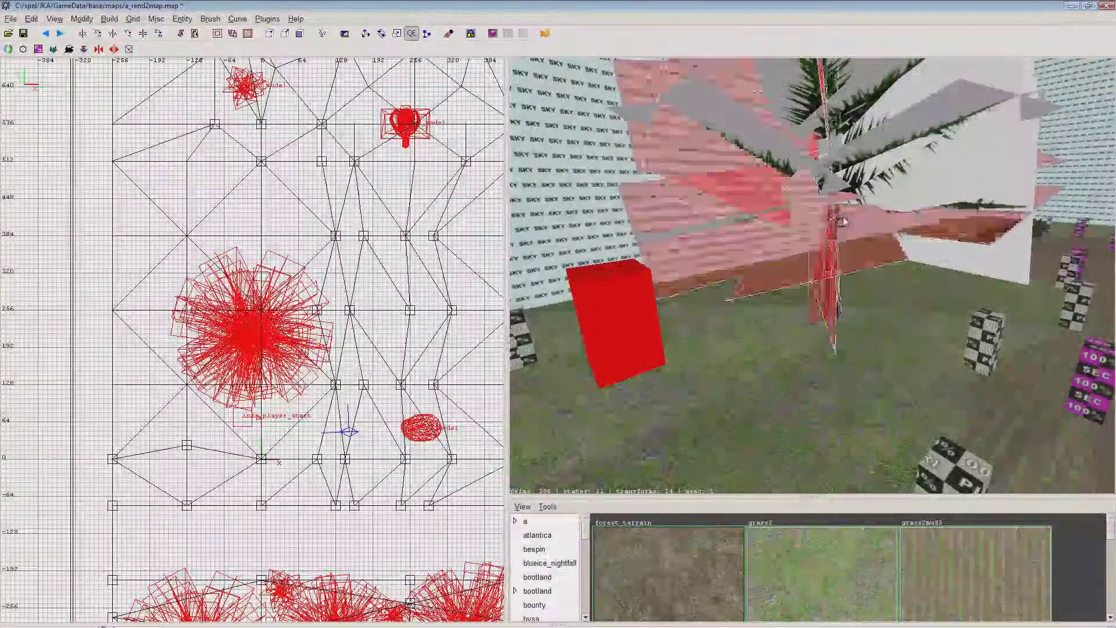
{"action": "key", "text": "Escape"}
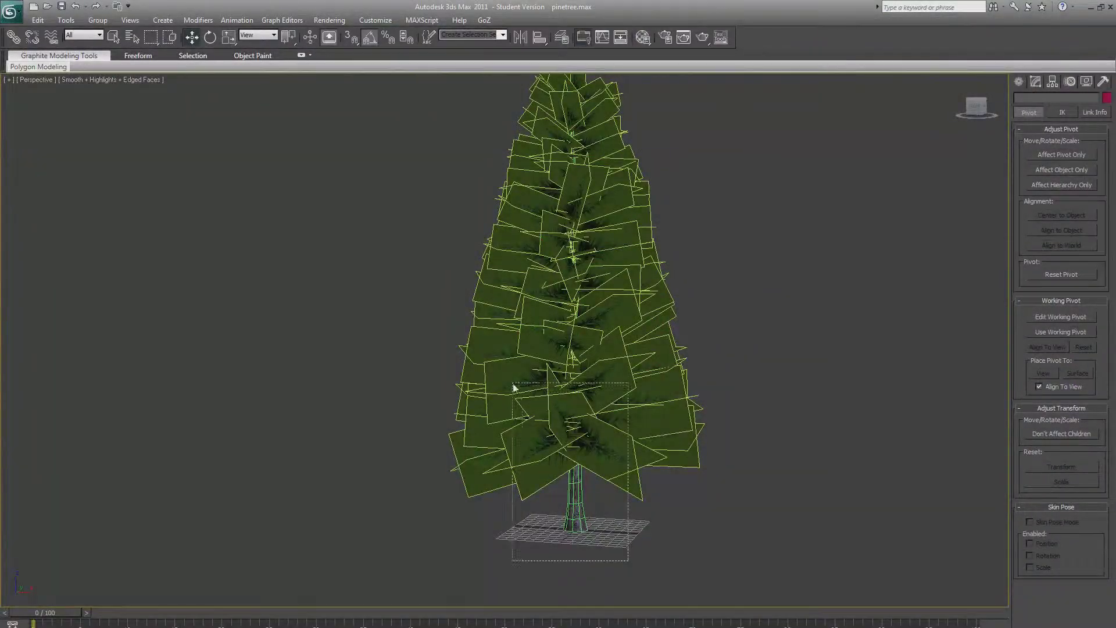
- Scale the pine's trunk and branches down together to a little under half size and reselect both objects
{"action": "left_click_drag", "start_coordinate": [523, 397], "coordinate": [522, 394]}
{"action": "key", "text": "r"}
{"action": "left_click_drag", "start_coordinate": [585, 288], "coordinate": [574, 361]}
{"action": "left_click", "coordinate": [675, 505]}
{"action": "left_click_drag", "start_coordinate": [606, 427], "coordinate": [561, 364]}
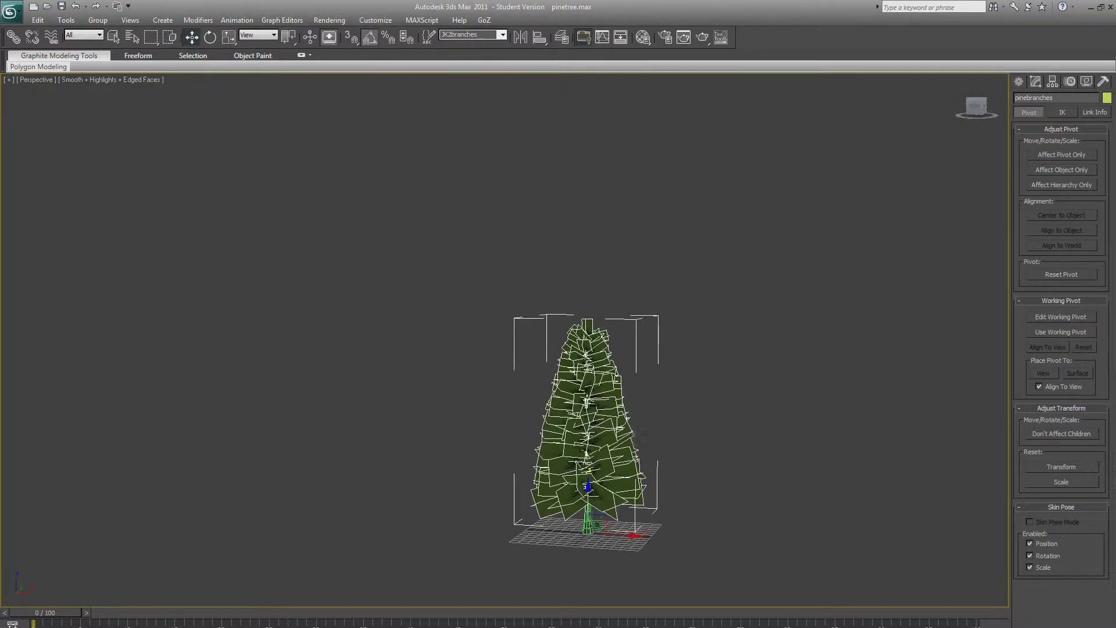
{"action": "left_click", "coordinate": [793, 477]}
{"action": "left_click_drag", "start_coordinate": [644, 605], "coordinate": [563, 373]}
- Export the scaled trunk and branches as MD3, replacing the existing tutorPine file and acknowledging the exporter's dialogs
{"action": "left_click", "coordinate": [11, 11]}
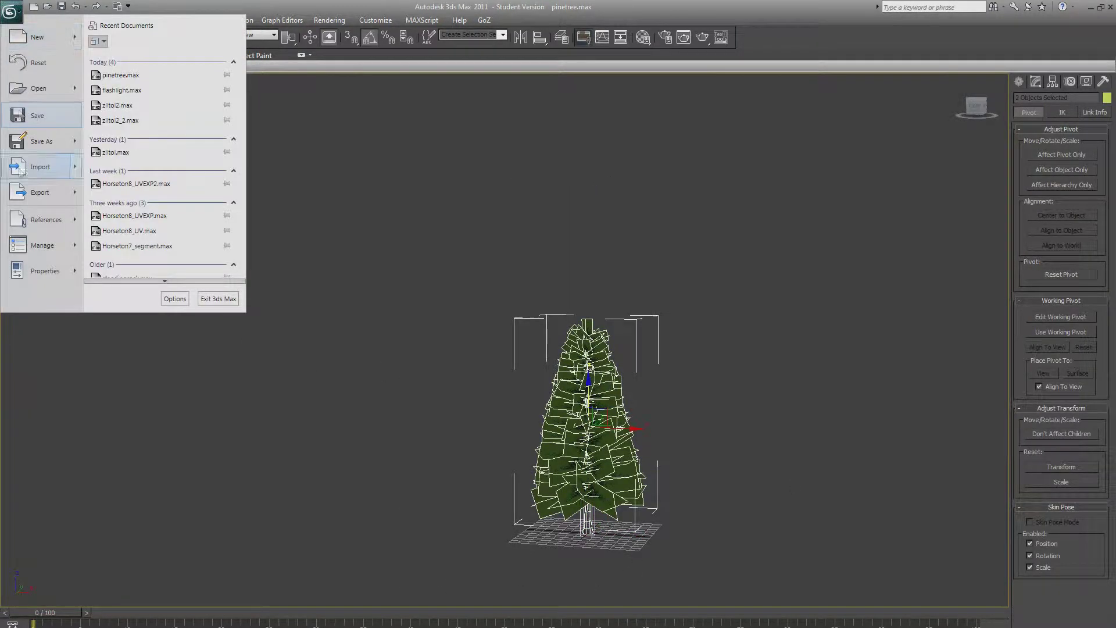
{"action": "mouse_move", "coordinate": [27, 199]}
{"action": "left_click", "coordinate": [202, 84]}
{"action": "double_click", "coordinate": [370, 320]}
{"action": "left_click", "coordinate": [621, 378]}
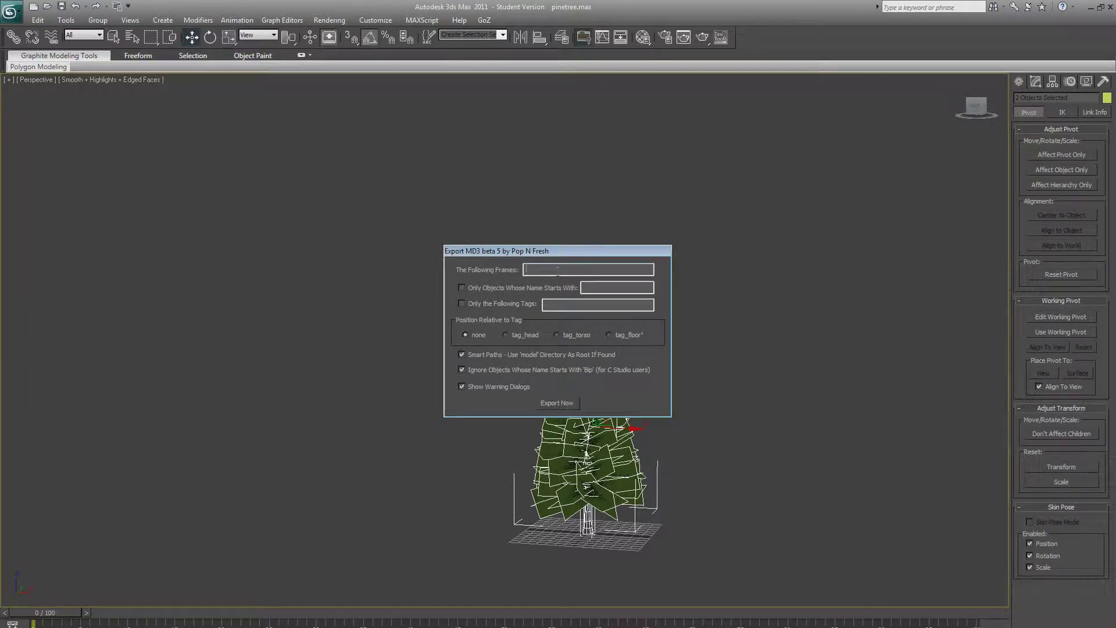
{"action": "left_click", "coordinate": [568, 406]}
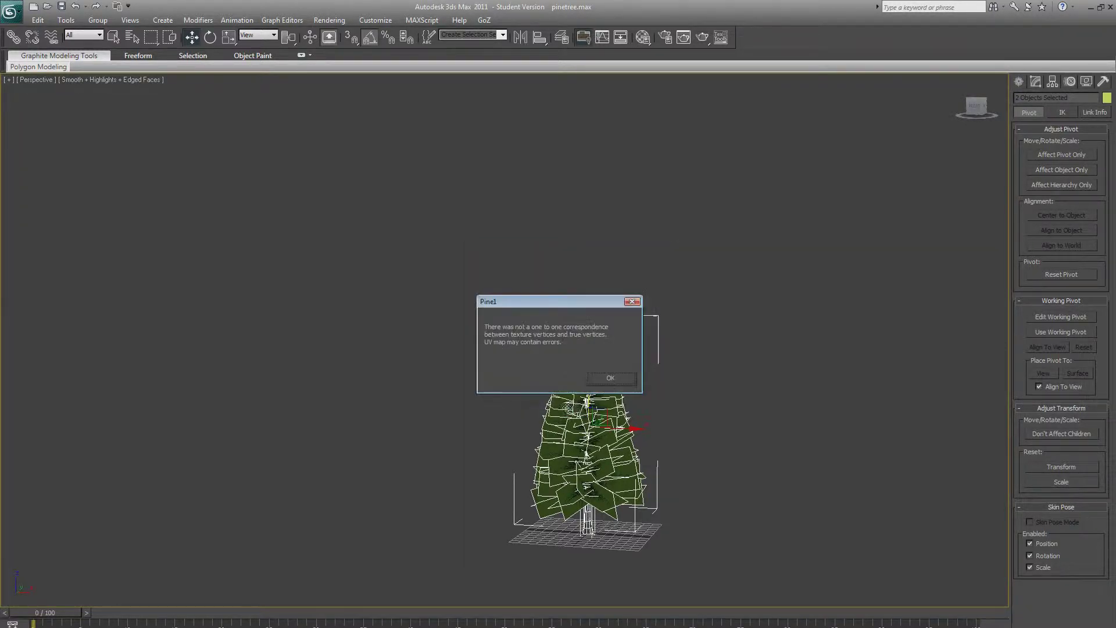
{"action": "left_click", "coordinate": [608, 379]}
{"action": "left_click", "coordinate": [694, 343]}
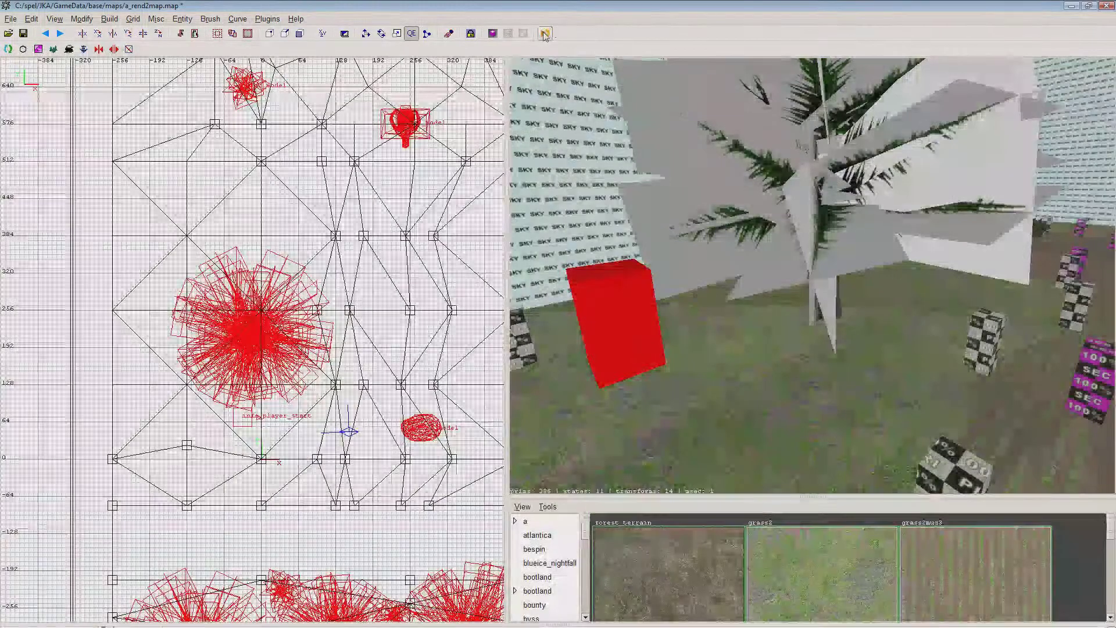
- Switch to the map editor, refresh the models and approach the re-exported pine tree
{"action": "left_click", "coordinate": [545, 34]}
{"action": "right_click", "coordinate": [657, 186]}
{"action": "key", "text": "Left"}
{"action": "key", "text": "c"}
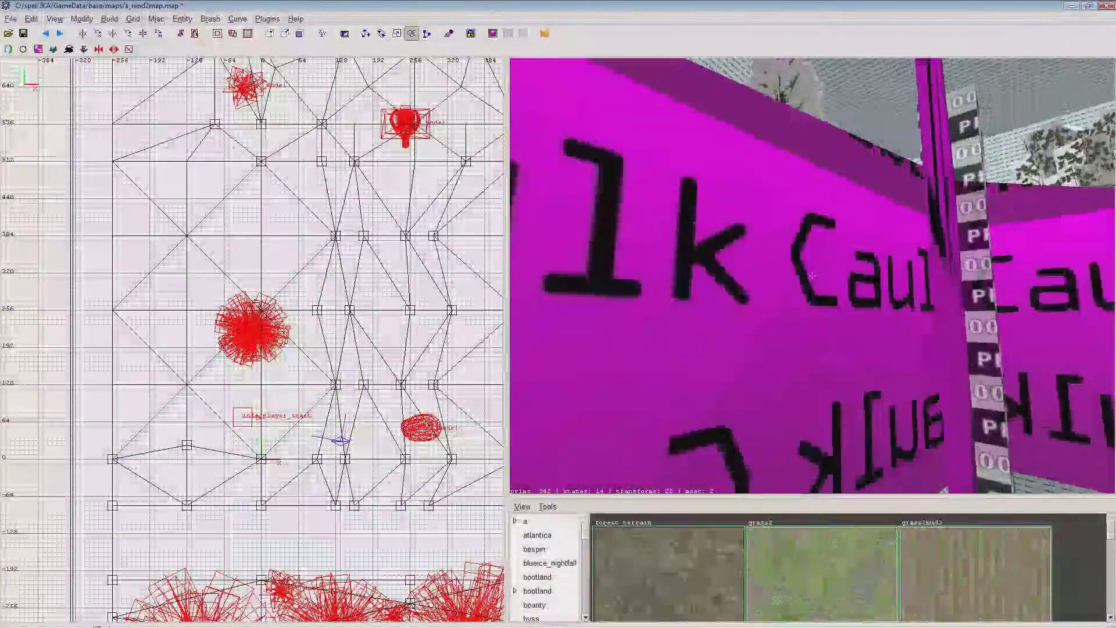
{"action": "key", "text": "d"}
{"action": "key", "text": "Up"}
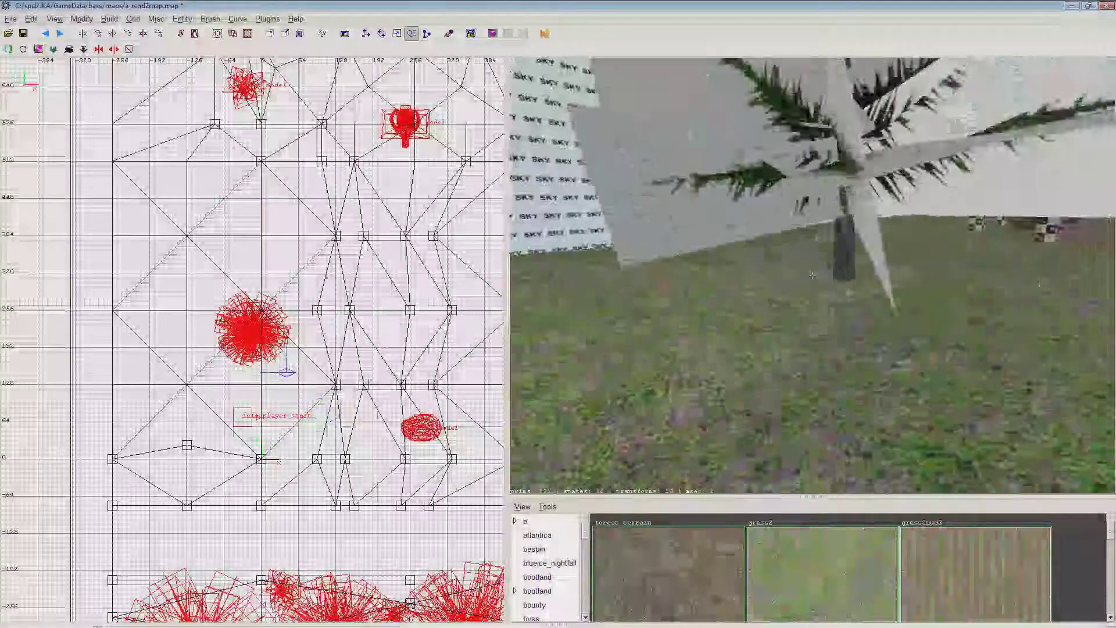
- Examine the smaller pine tree in the 3D view up close and compare its size with the surrounding trees
{"action": "key", "text": "c"}
{"action": "key", "text": "d"}
{"action": "key", "text": "c"}
{"action": "key", "text": "d"}
{"action": "key", "text": "Up"}
{"action": "key", "text": "Up"}
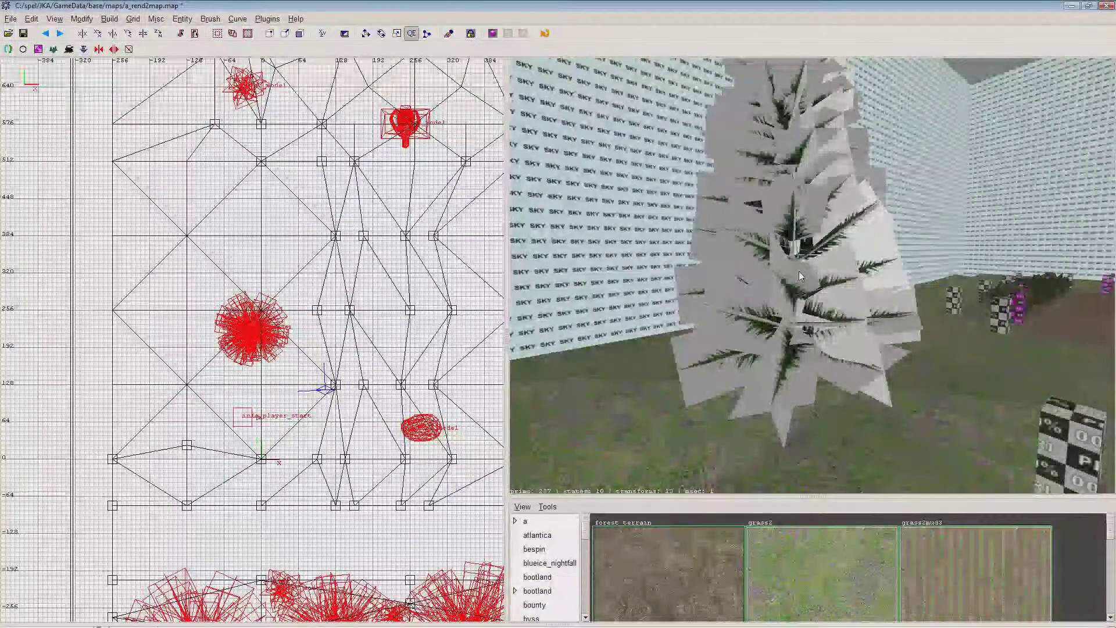
{"action": "key", "text": "Down"}
{"action": "key", "text": "Down"}
{"action": "key", "text": "d"}
{"action": "key", "text": "Left"}
{"action": "key", "text": "c"}
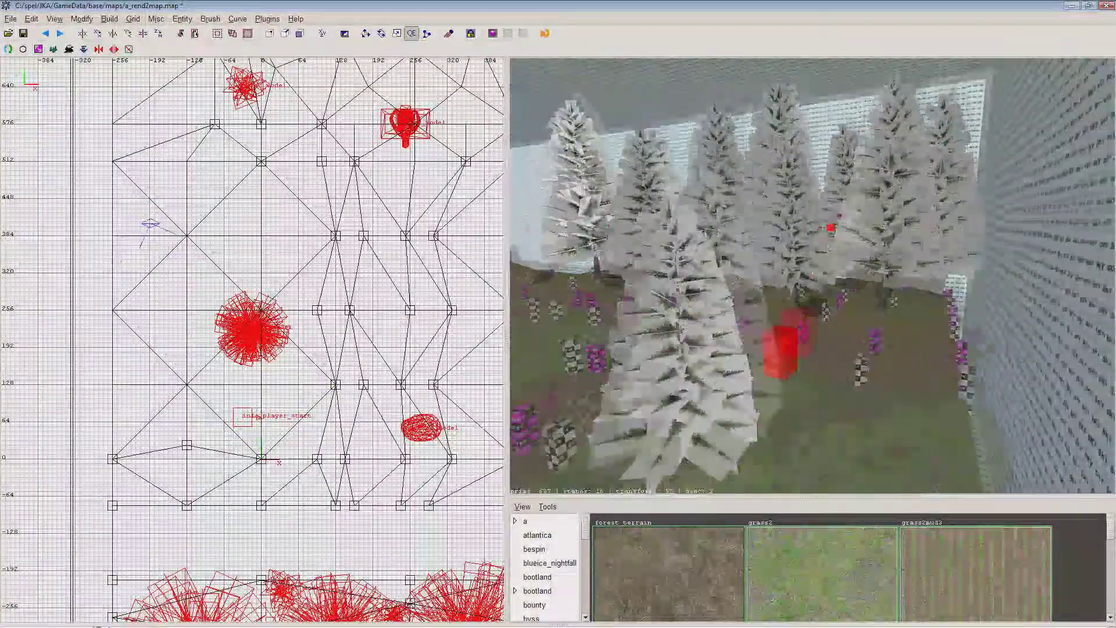
- Select the pine tree, open its entity properties and add the key modelscale with a value of 0.5
{"action": "right_click", "coordinate": [758, 275]}
{"action": "left_click", "coordinate": [758, 277], "text": "shift"}
{"action": "key", "text": "n"}
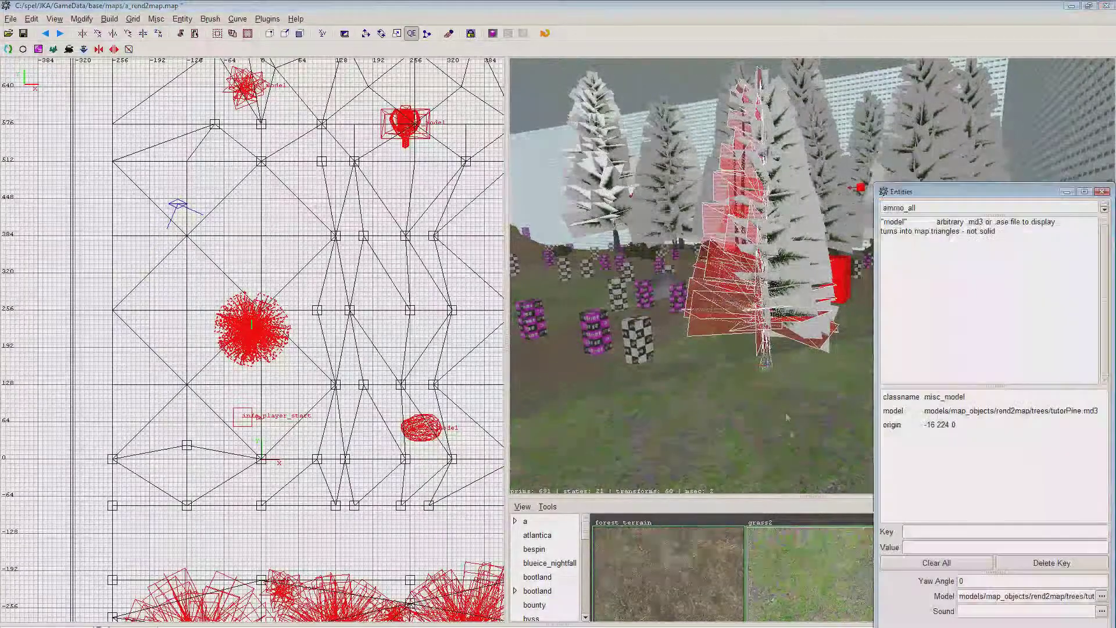
{"action": "left_click", "coordinate": [943, 531]}
{"action": "type", "text": "mo"}
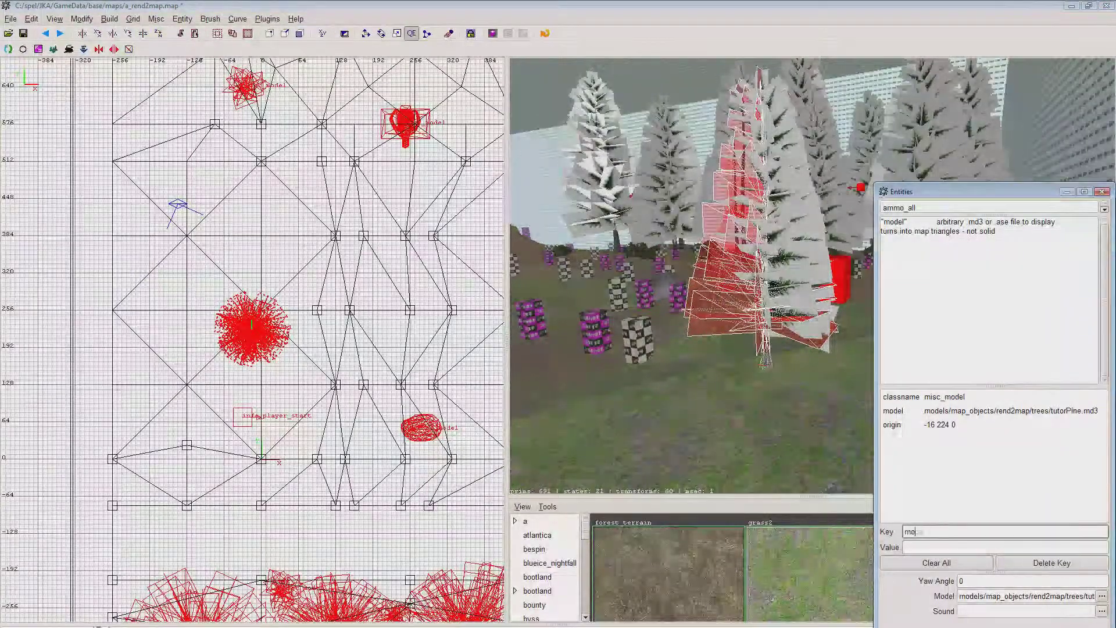
{"action": "type", "text": "delscale"}
{"action": "key", "text": "Tab"}
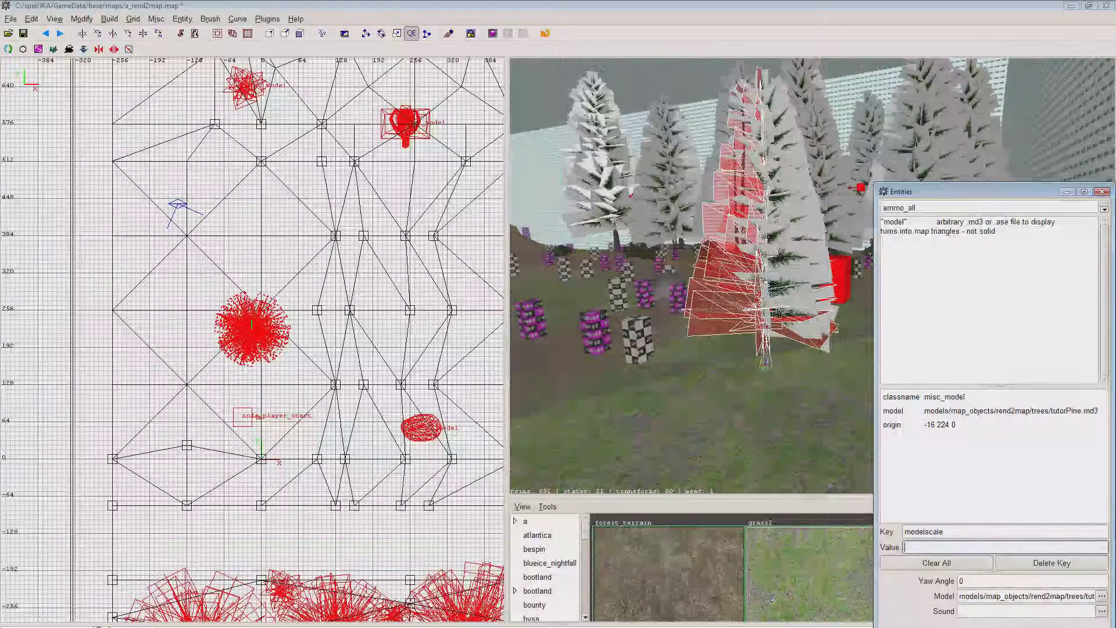
{"action": "type", "text": ".5"}
{"action": "key", "text": "Return"}
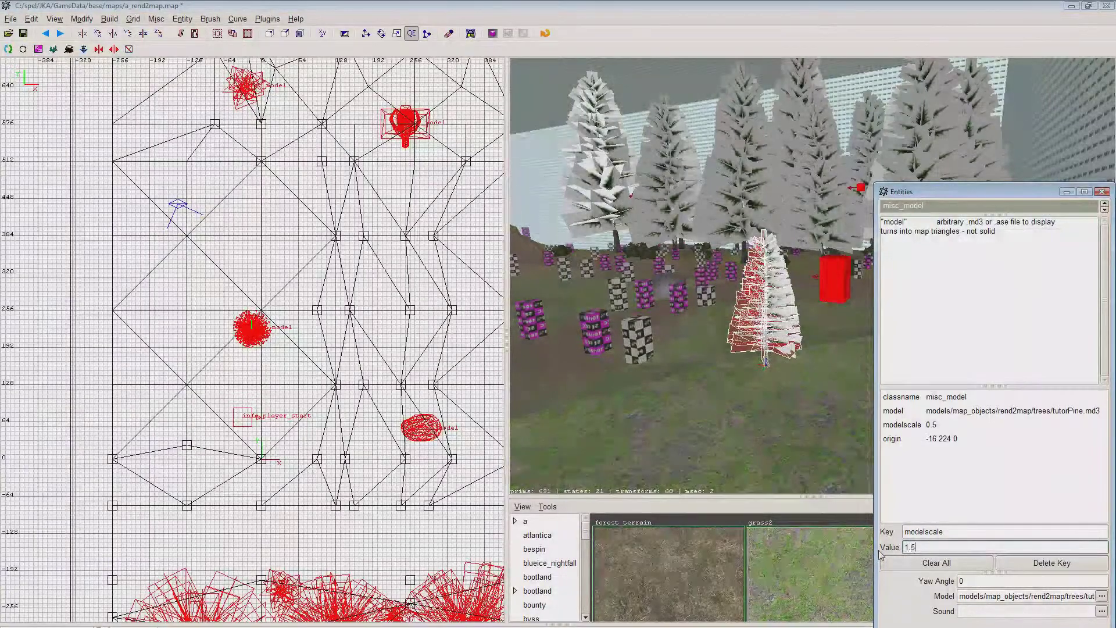
- Set the pine tree's modelscale to 1.5, deselect it and compare its size with the neighbouring trees
{"action": "type", "text": "1.5"}
{"action": "key", "text": "Return"}
{"action": "right_click", "coordinate": [724, 365]}
{"action": "key", "text": "Escape"}
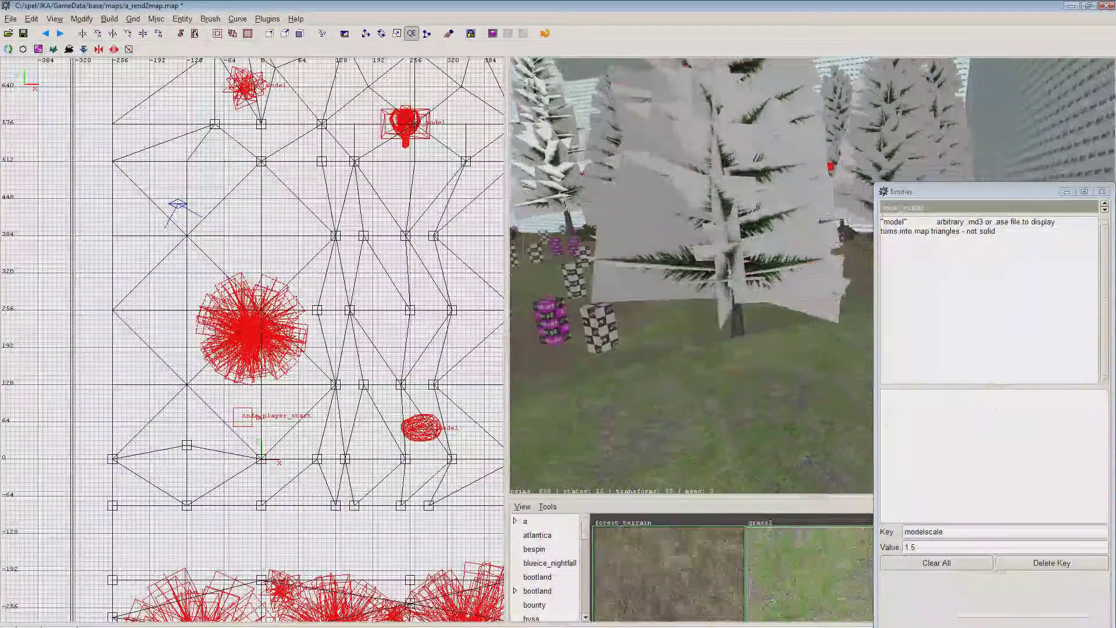
{"action": "key", "text": "Down"}
{"action": "right_click", "coordinate": [724, 365]}
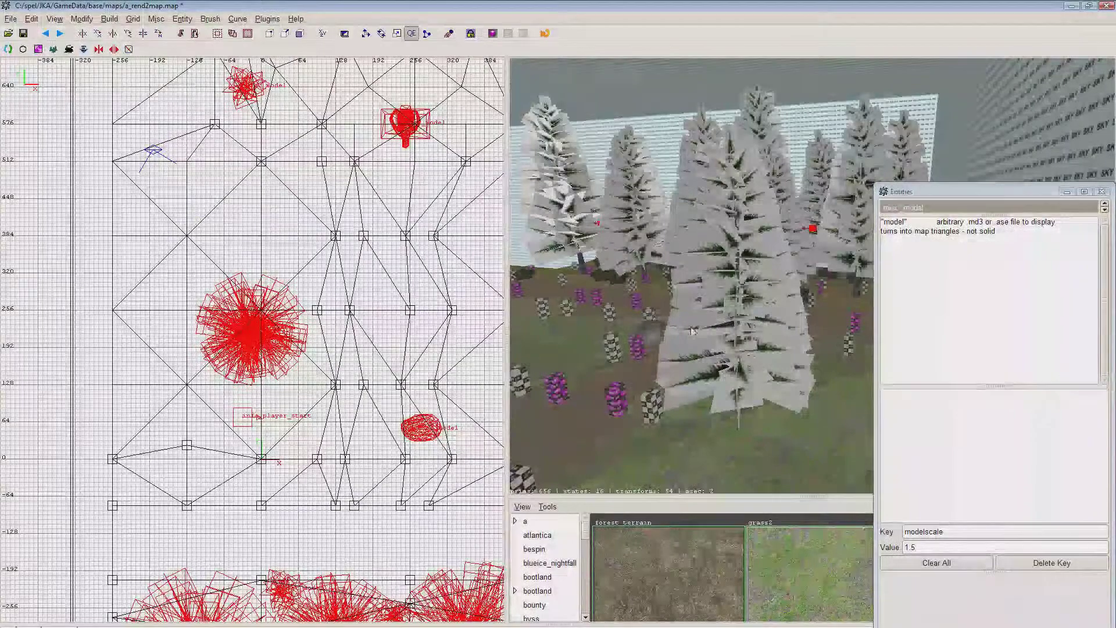
- Reselect the pine tree and set its modelscale to 1.8
{"action": "left_click", "coordinate": [734, 283], "text": "shift"}
{"action": "left_click_drag", "start_coordinate": [934, 548], "coordinate": [904, 550]}
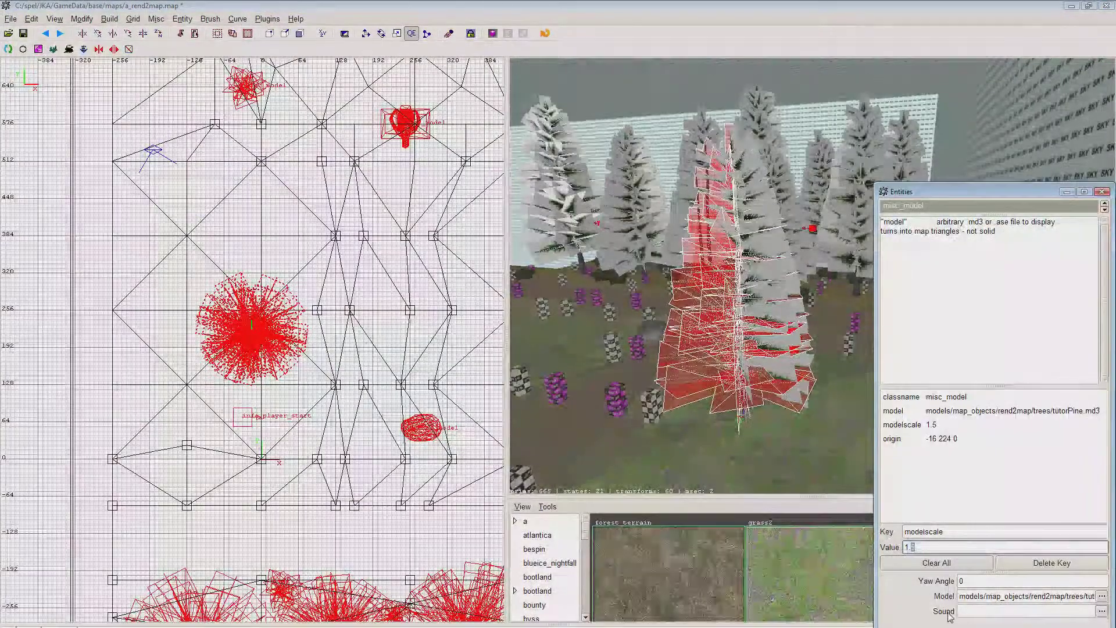
{"action": "type", "text": "8"}
{"action": "key", "text": "Return"}
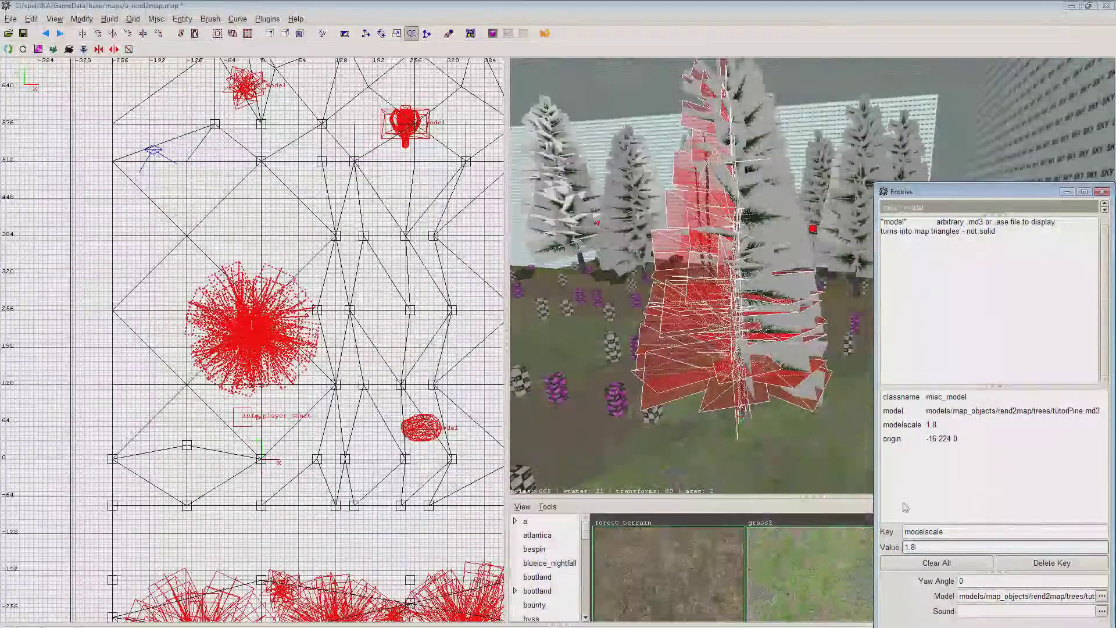
- Raise the pine tree in the side view to a Z origin of 16 and close its entity properties
{"action": "scroll", "coordinate": [253, 340], "scroll_direction": "up", "scroll_amount": 3}
{"action": "scroll", "coordinate": [253, 340], "scroll_direction": "down", "scroll_amount": 4}
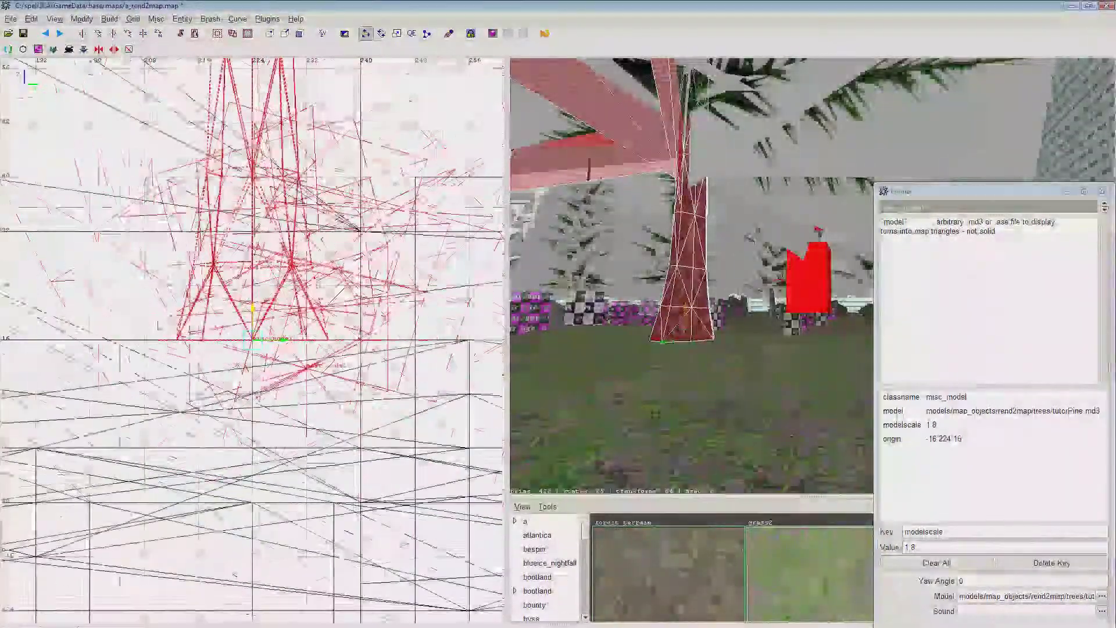
{"action": "scroll", "coordinate": [253, 340], "scroll_direction": "up", "scroll_amount": 3}
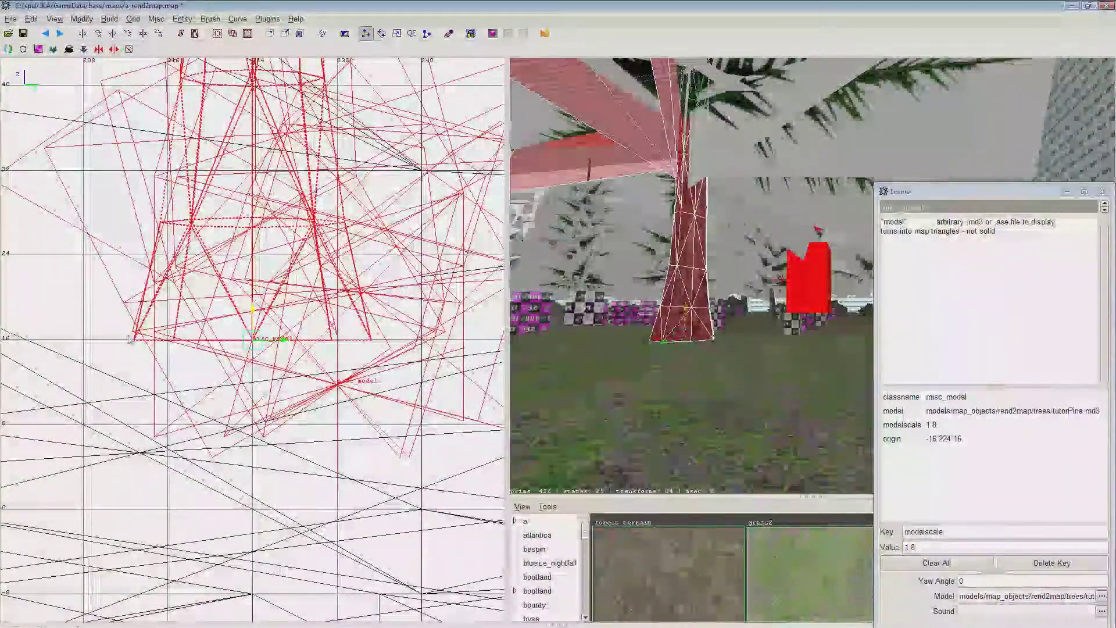
{"action": "right_click", "coordinate": [750, 415]}
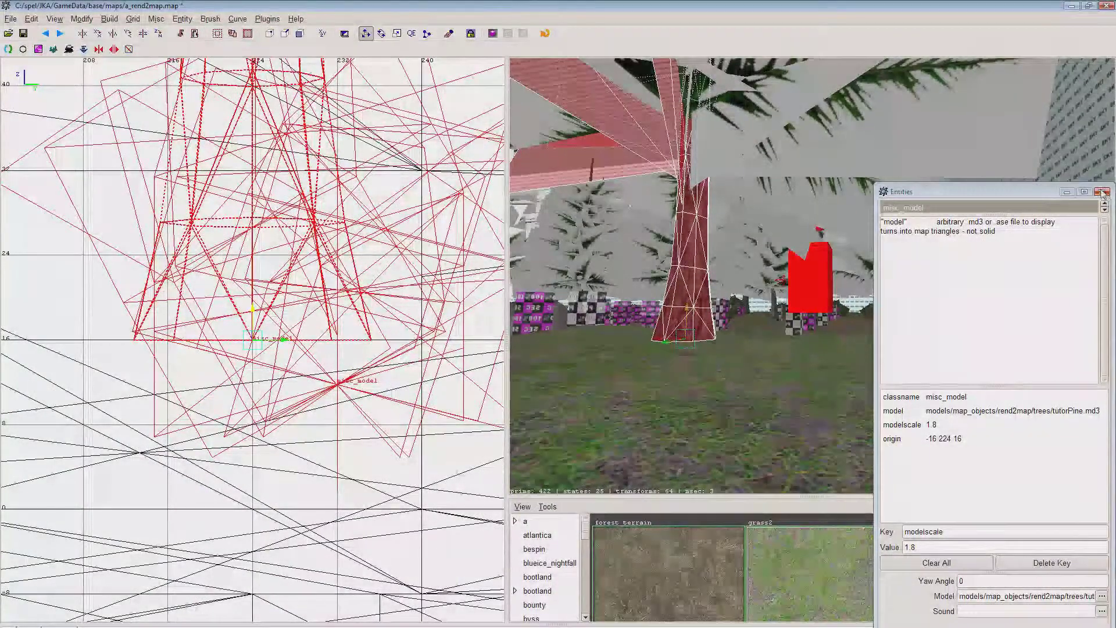
{"action": "key", "text": "n"}
{"action": "key", "text": "Up"}
{"action": "key", "text": "q"}
- Deselect the pine tree, back away to view it whole and save the map
{"action": "right_click", "coordinate": [769, 368]}
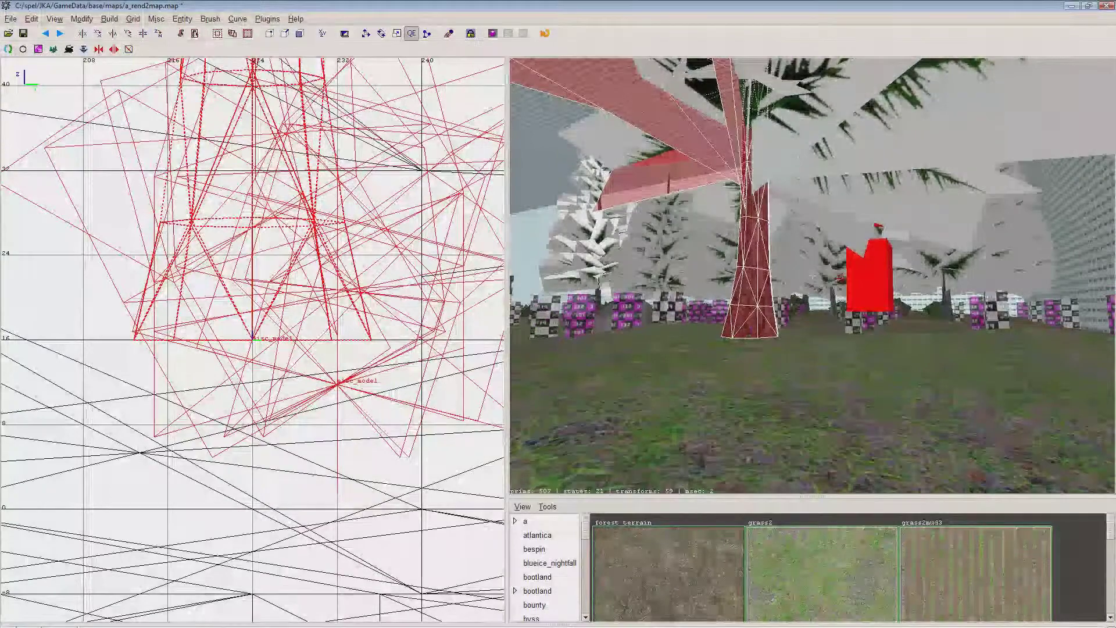
{"action": "key", "text": "Down"}
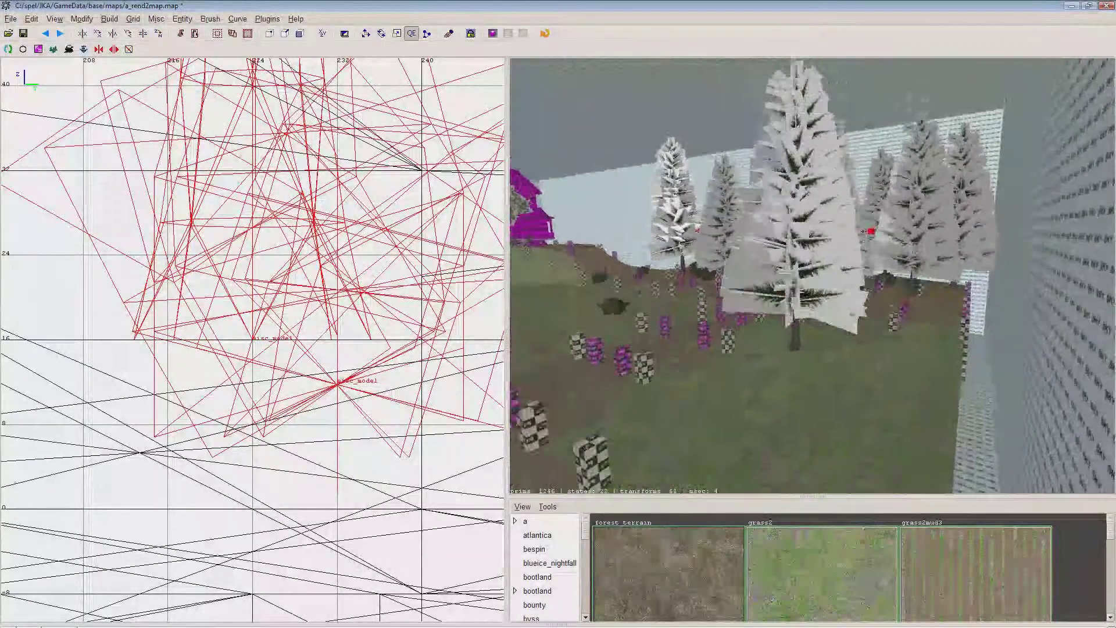
{"action": "right_click", "coordinate": [773, 374]}
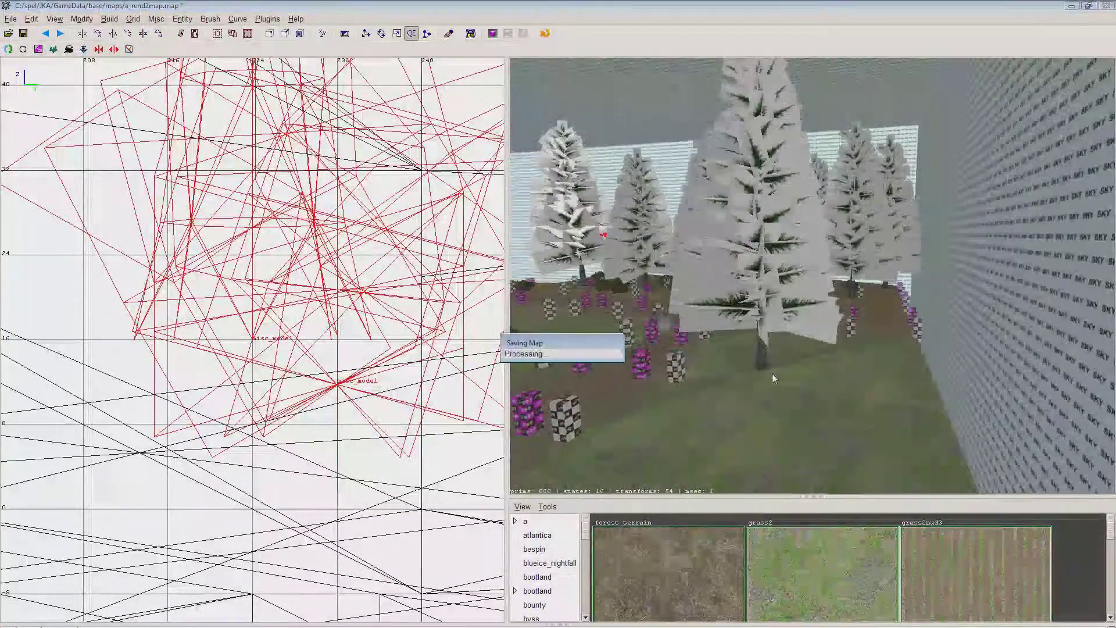
- Examine the enlarged pine tree in the 3D view from several sides, with and without it selected
{"action": "left_click", "coordinate": [769, 312], "text": "shift"}
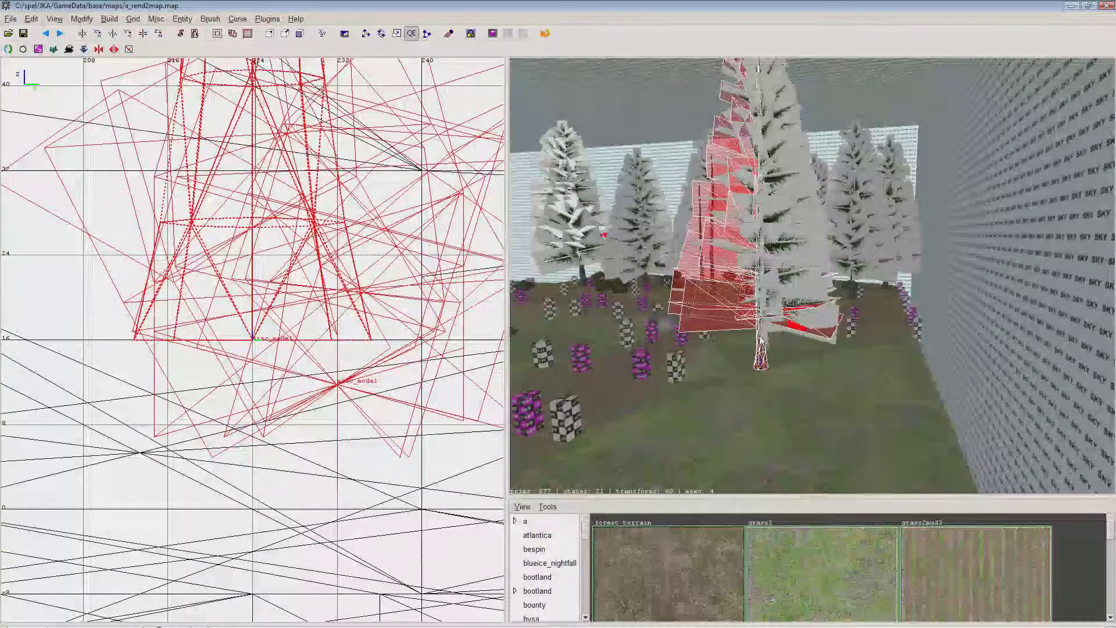
{"action": "key", "text": "Left"}
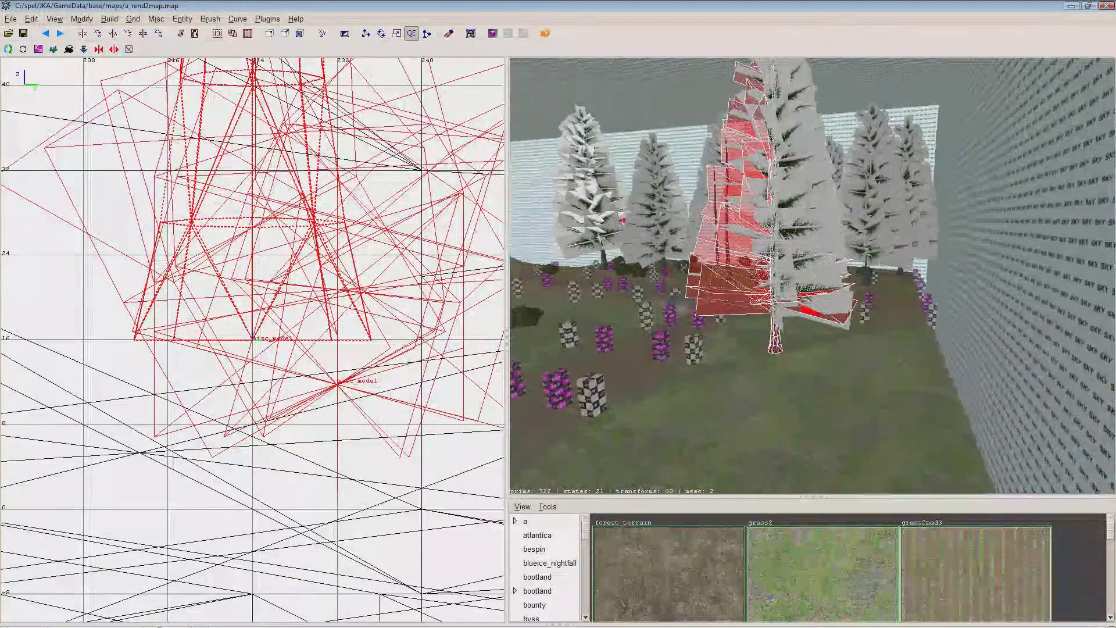
{"action": "key", "text": "Right"}
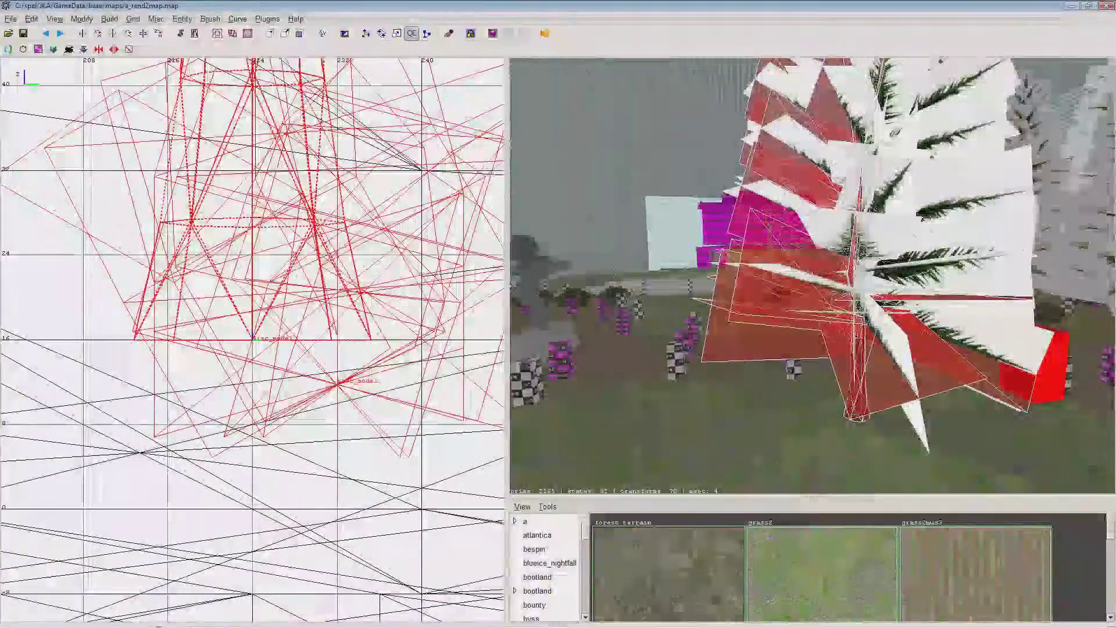
{"action": "key", "text": "Escape"}
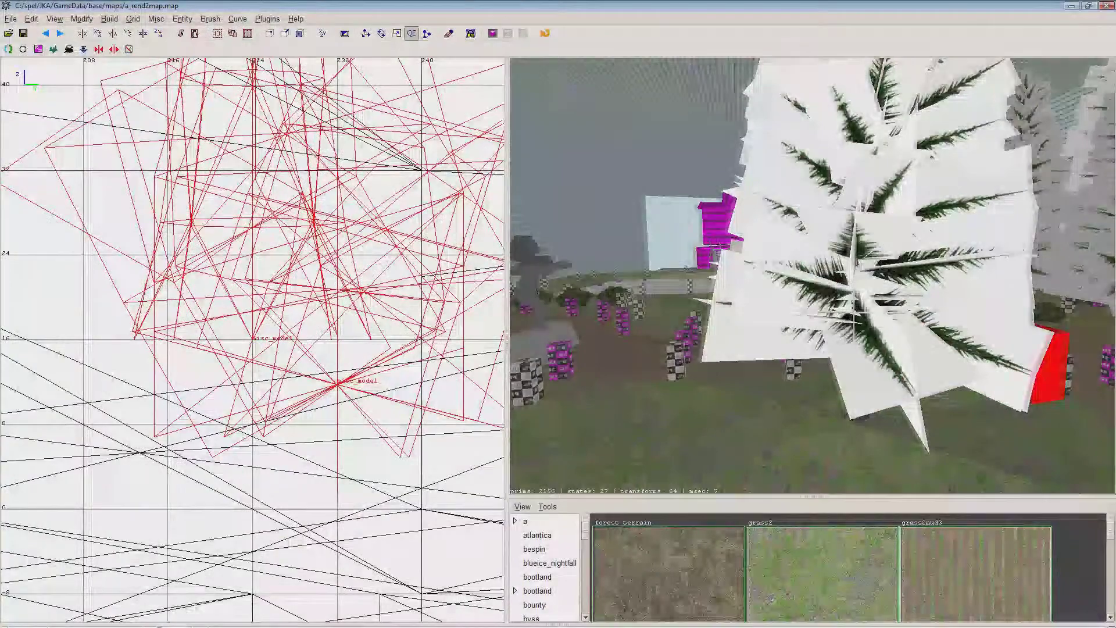
{"action": "key", "text": "Right"}
{"action": "key", "text": "Left"}
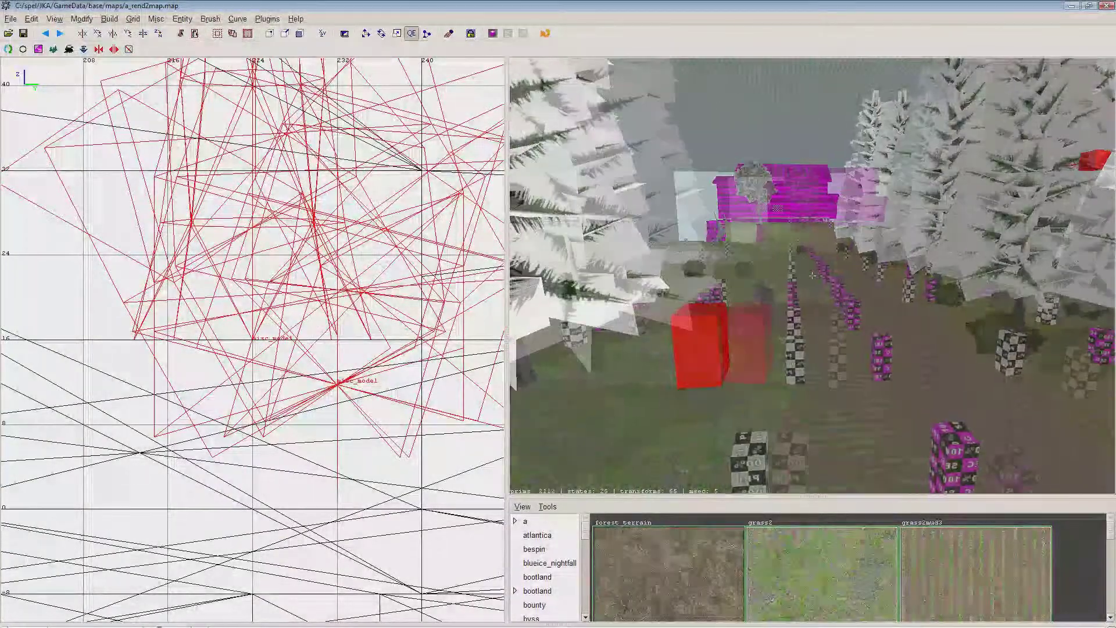
{"action": "key", "text": "Up"}
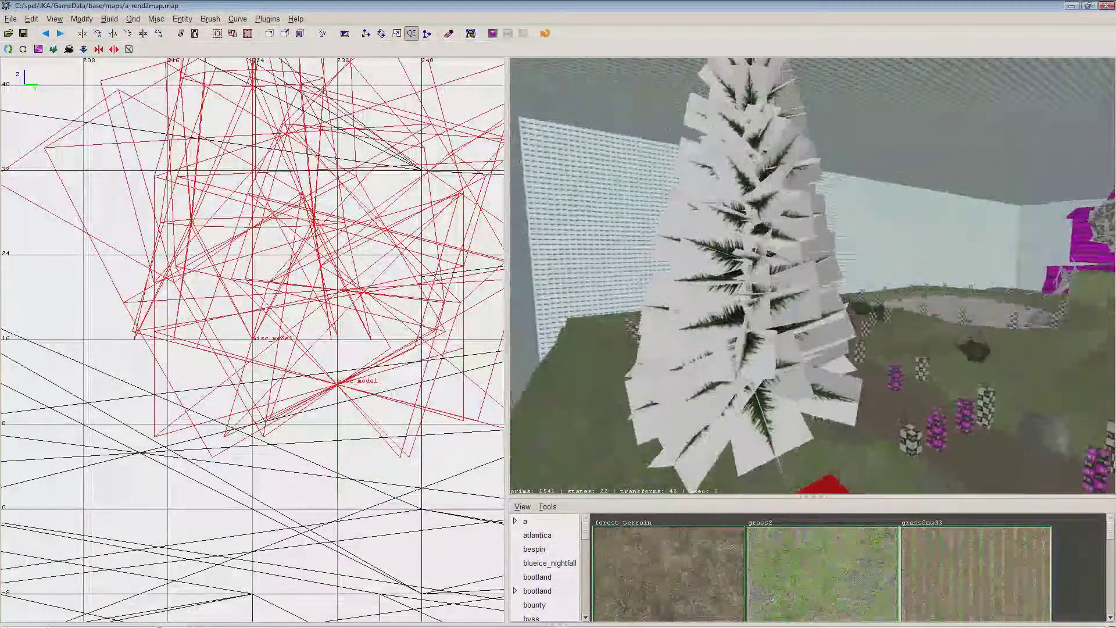
{"action": "key", "text": "Left"}
{"action": "key", "text": "Right"}
{"action": "key", "text": "Up"}
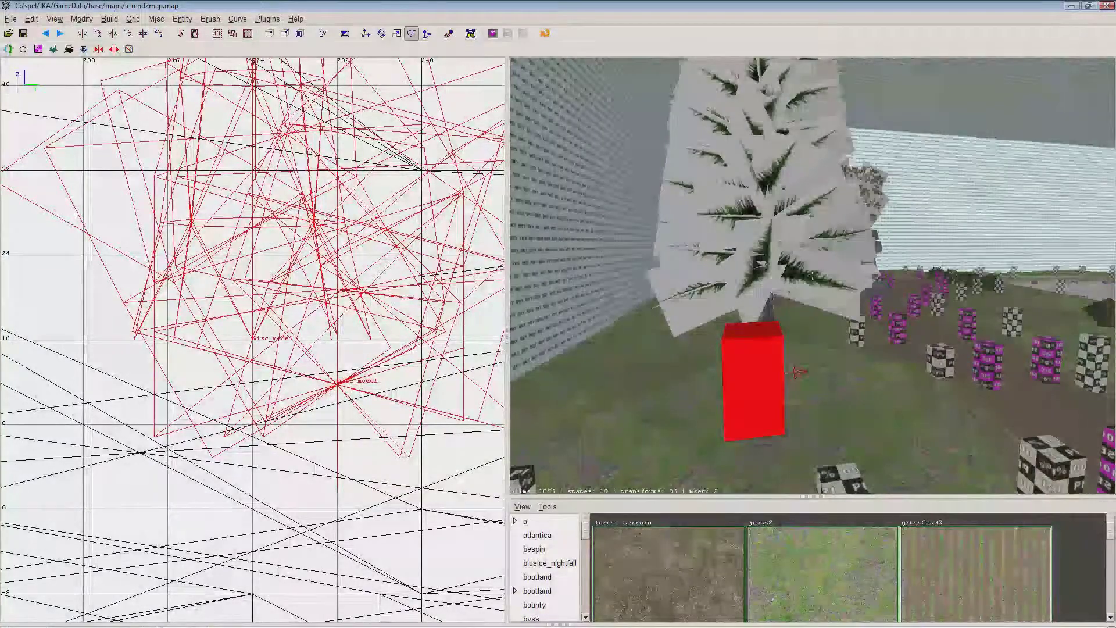
- Switch to 3ds Max with the pine tree scene and review the materials in the Material Editor's sample slots
{"action": "key", "text": "Right"}
{"action": "key", "text": "Left"}
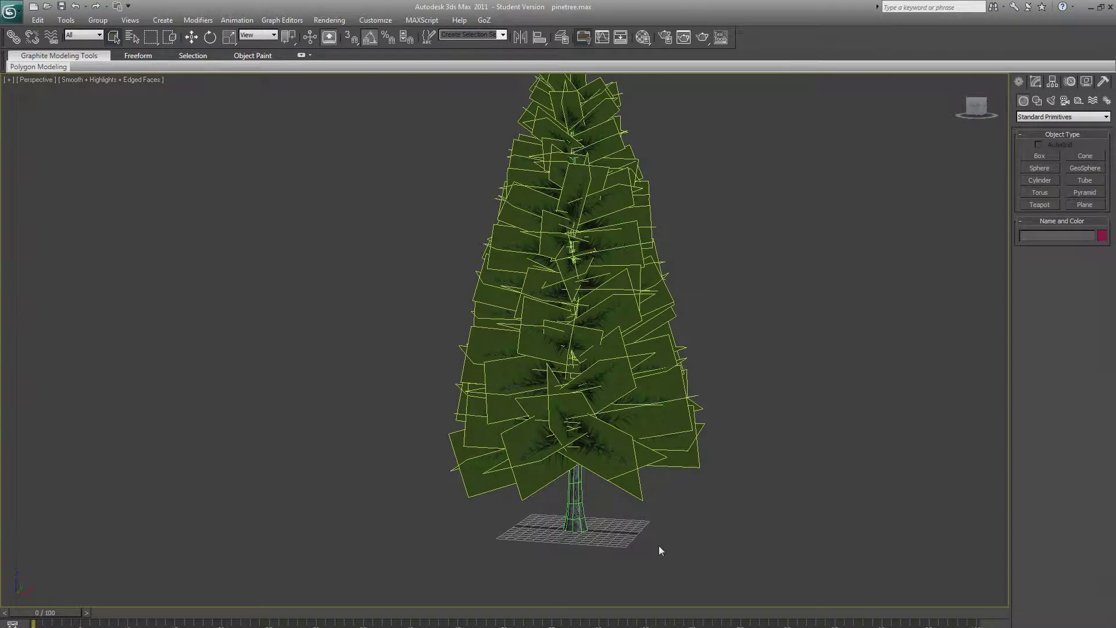
{"action": "middle_click_drag", "start_coordinate": [699, 554], "coordinate": [698, 570]}
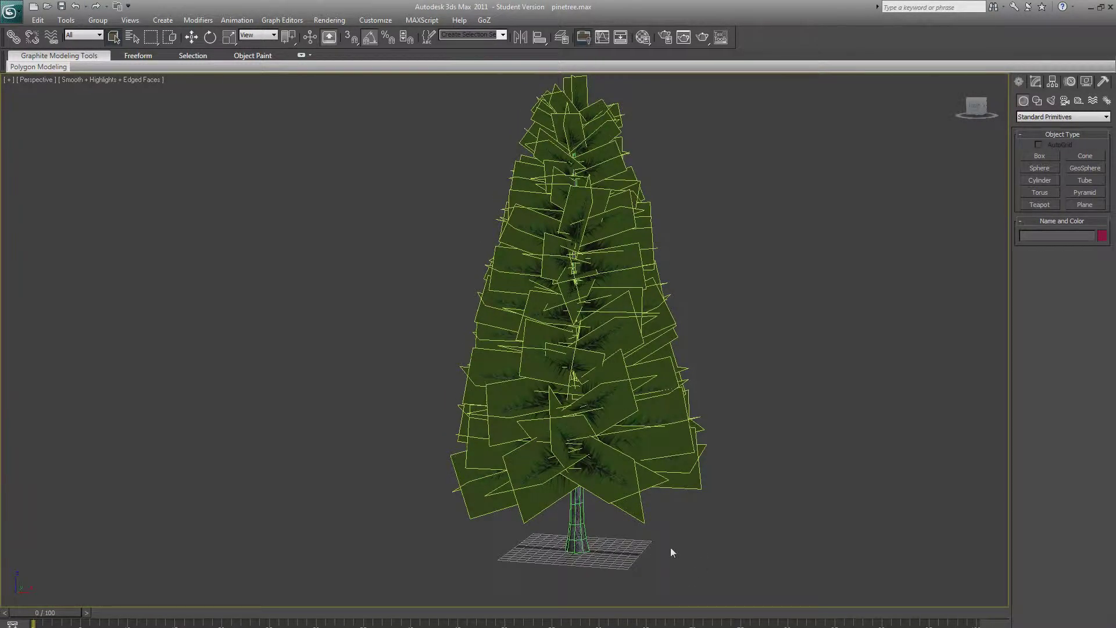
{"action": "key", "text": "m"}
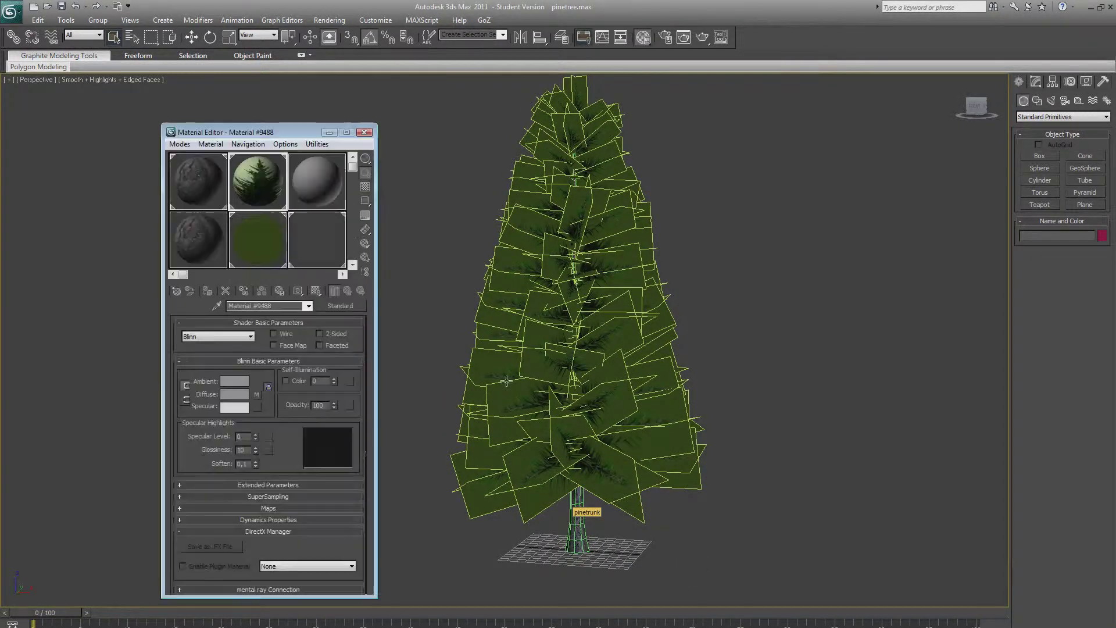
{"action": "left_click_drag", "start_coordinate": [354, 169], "coordinate": [351, 259]}
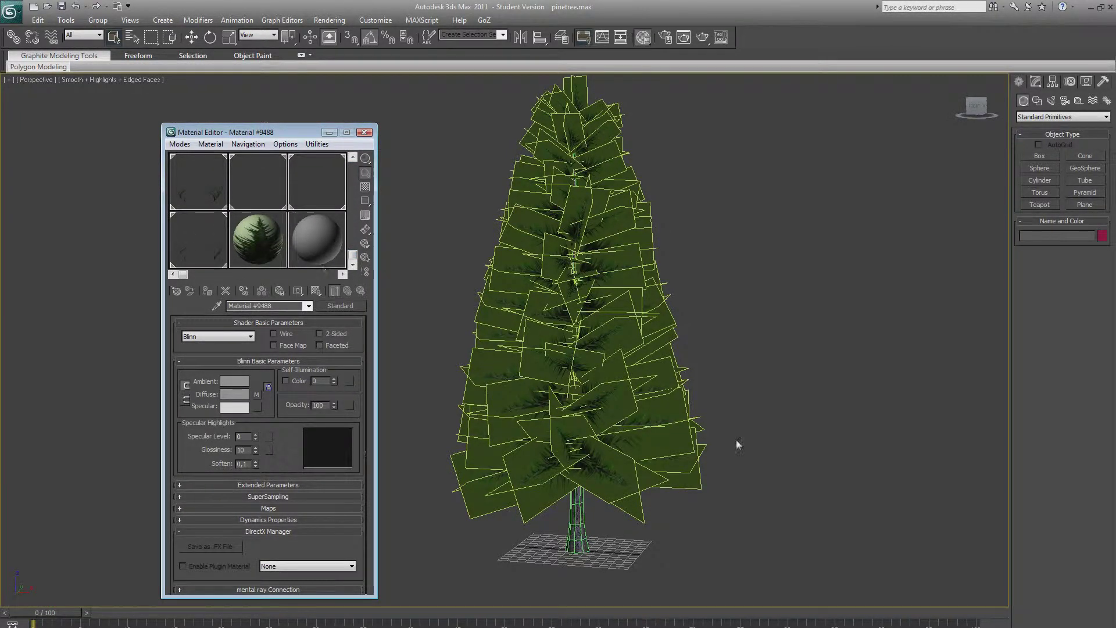
{"action": "left_click_drag", "start_coordinate": [353, 260], "coordinate": [353, 170]}
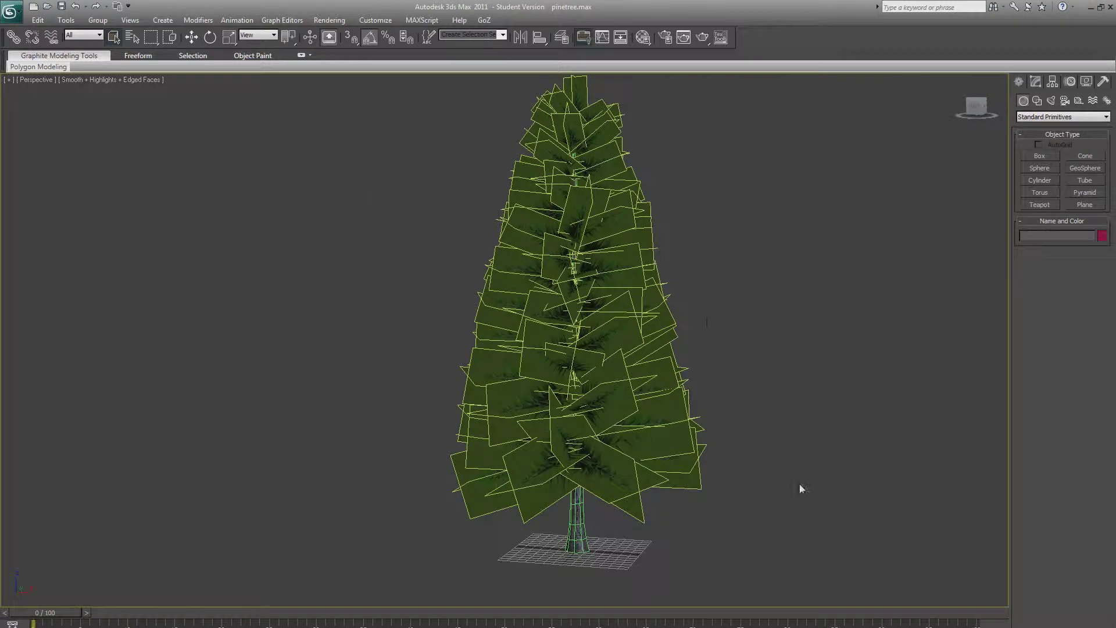
- Inspect the modifier stacks of the pine tree's trunk and branches, and deselect everything
{"action": "left_click_drag", "start_coordinate": [605, 514], "coordinate": [606, 517]}
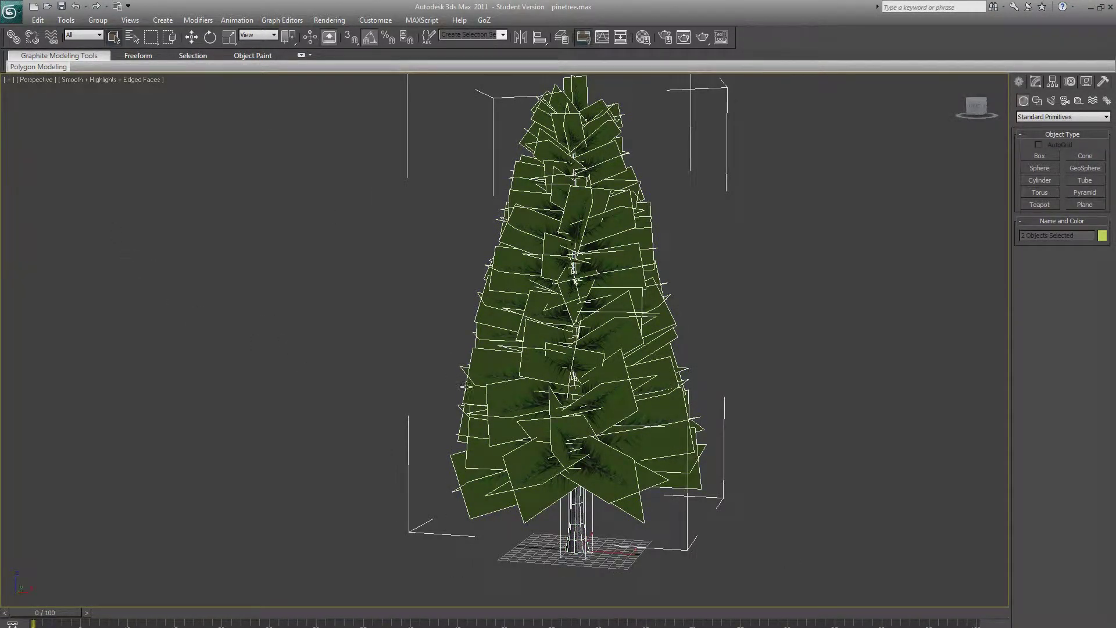
{"action": "left_click", "coordinate": [614, 550]}
{"action": "left_click", "coordinate": [575, 532]}
{"action": "left_click", "coordinate": [1037, 82]}
{"action": "left_click", "coordinate": [608, 272]}
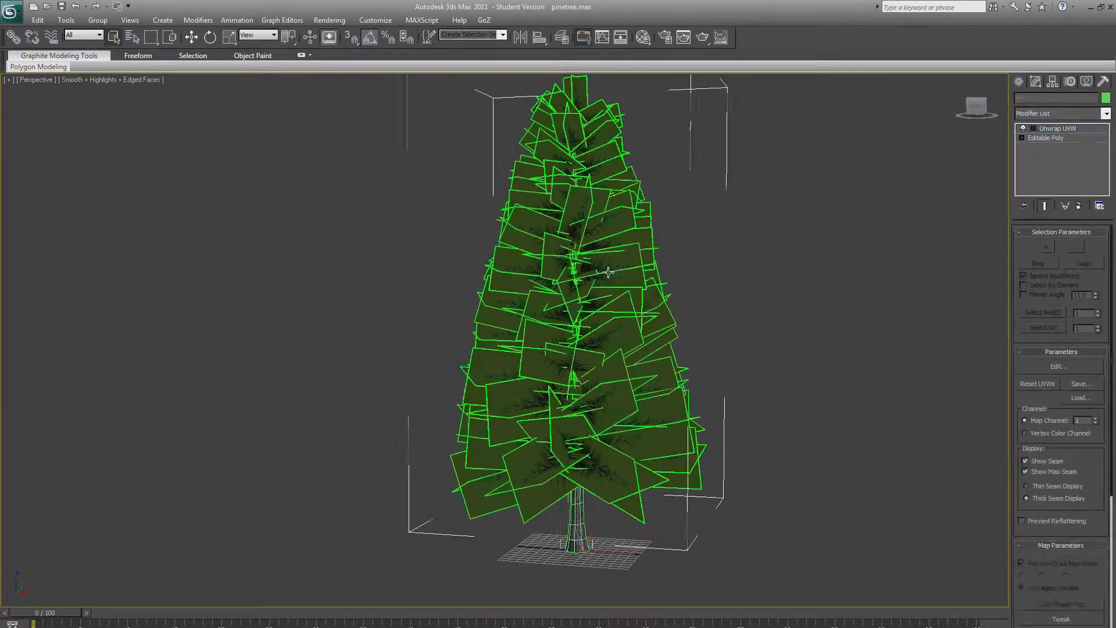
{"action": "left_click", "coordinate": [751, 547]}
- Reset the 3ds Max scene and check the Material Editor's sample slots
{"action": "left_click", "coordinate": [11, 11]}
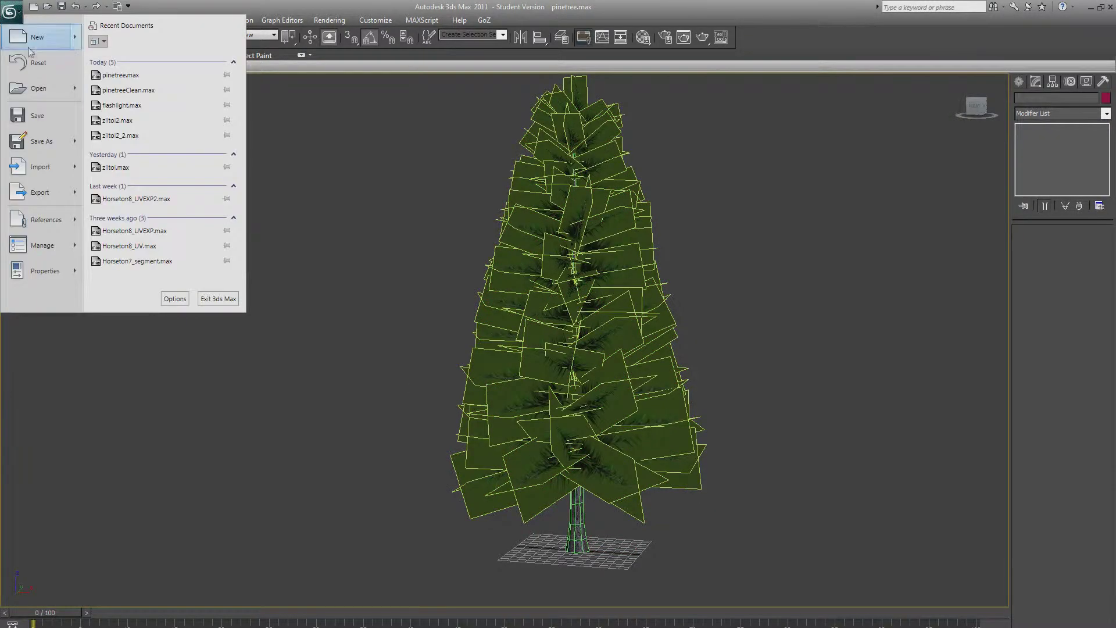
{"action": "left_click", "coordinate": [35, 62]}
{"action": "left_click", "coordinate": [525, 354]}
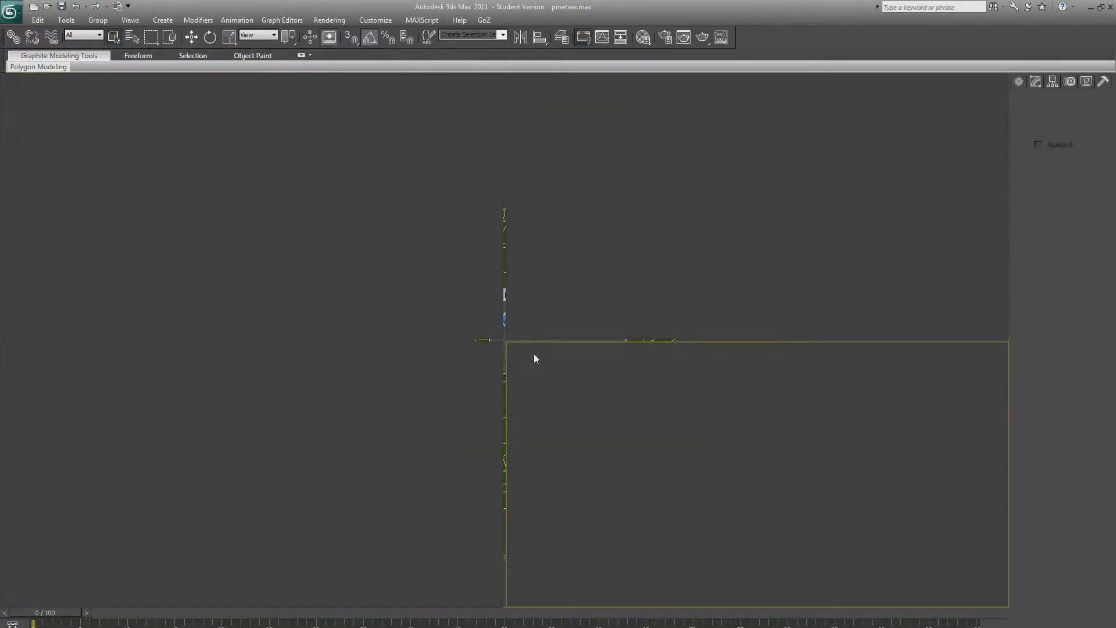
{"action": "key", "text": "m"}
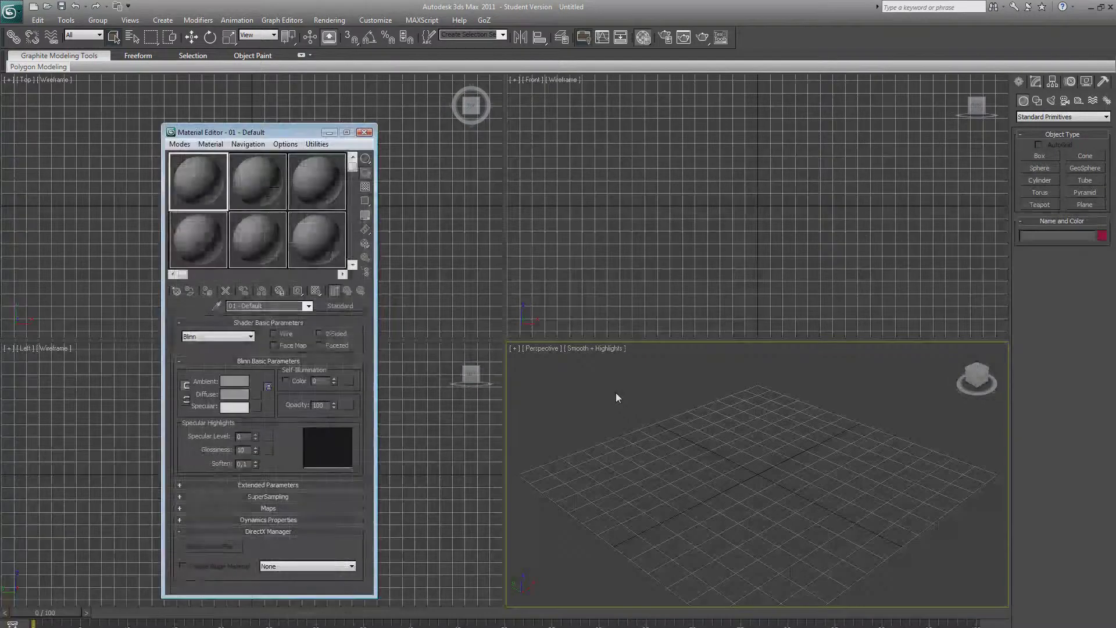
{"action": "mouse_move", "coordinate": [353, 175]}
{"action": "left_mouse_down"}
{"action": "mouse_move", "coordinate": [353, 256]}
{"action": "mouse_move", "coordinate": [368, 170]}
{"action": "left_mouse_up"}
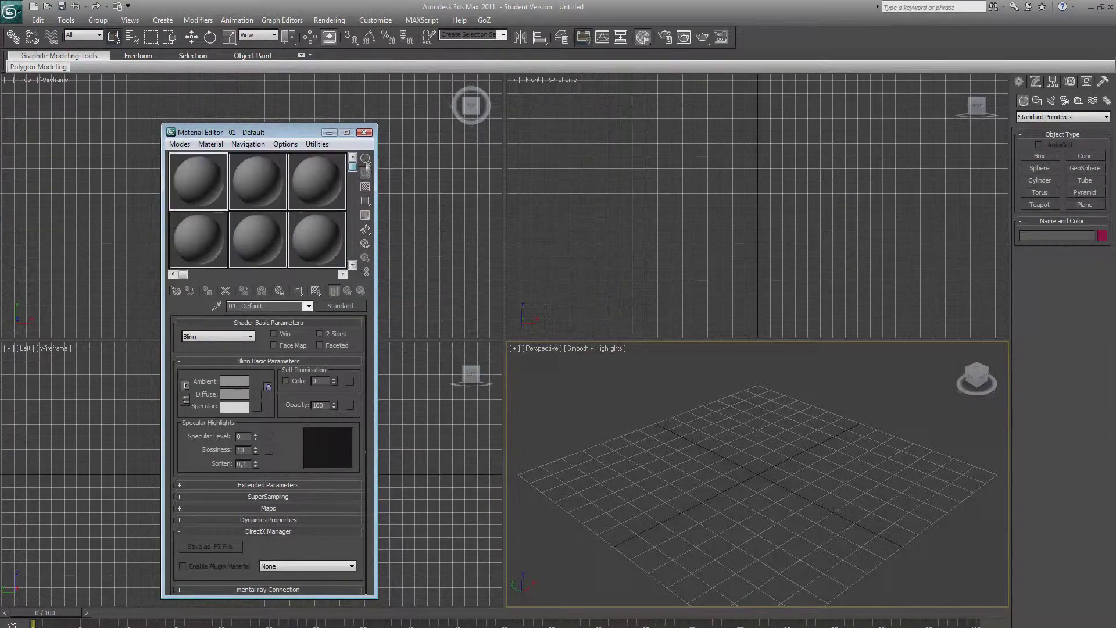
{"action": "left_click", "coordinate": [364, 132]}
- Merge the pinebranches and pinetrunk objects from pinetree.max in the rend2map folder into the empty scene
{"action": "left_click", "coordinate": [10, 11]}
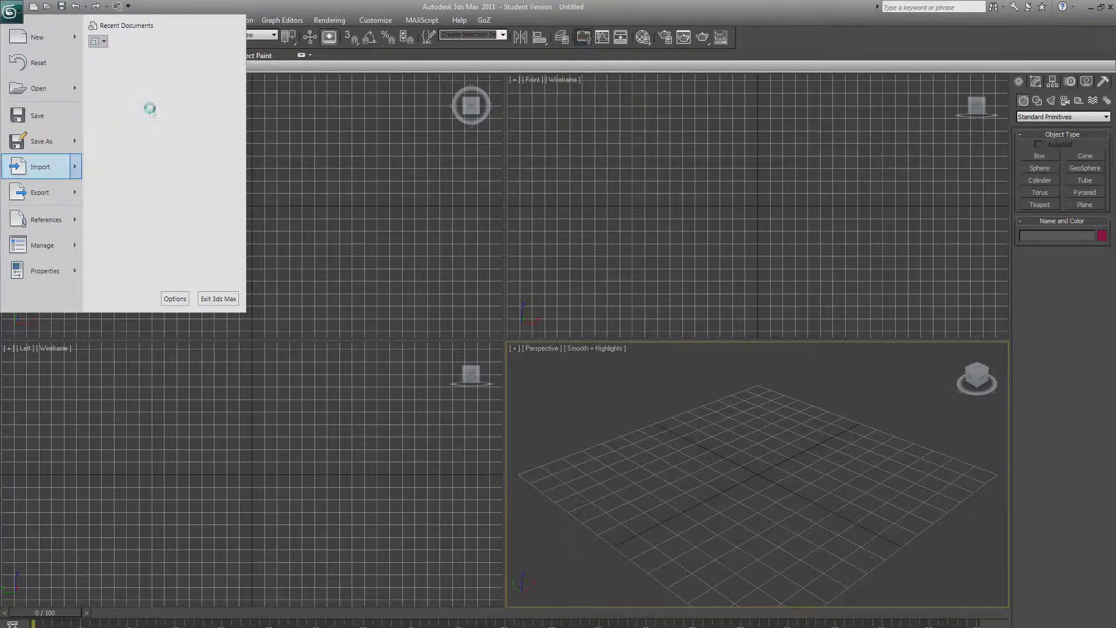
{"action": "left_click", "coordinate": [149, 107]}
{"action": "left_click", "coordinate": [320, 298]}
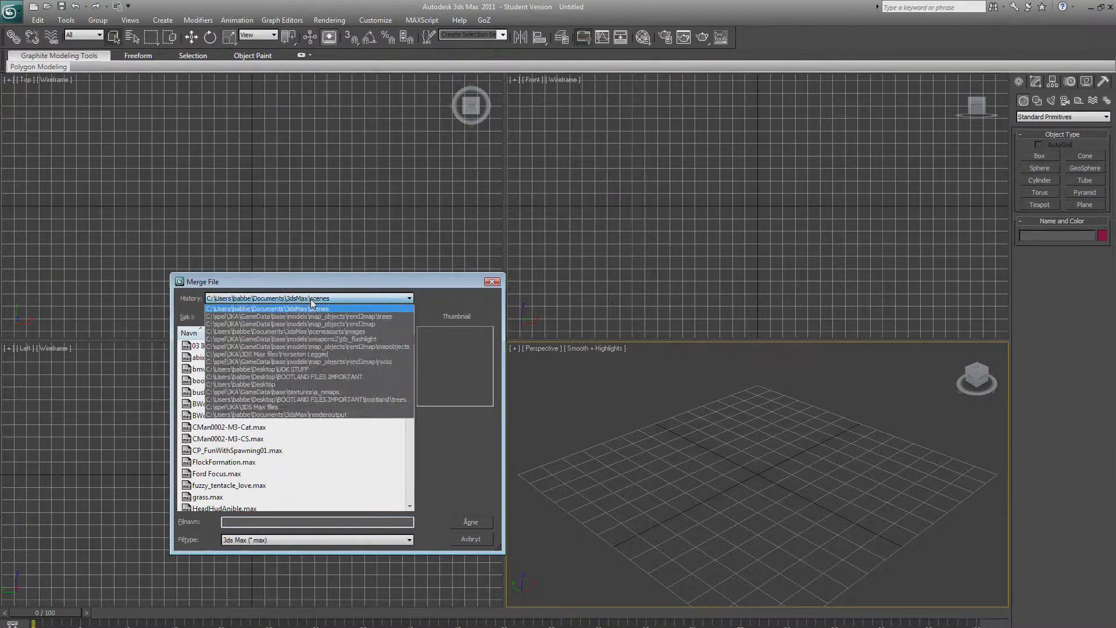
{"action": "left_click", "coordinate": [297, 323]}
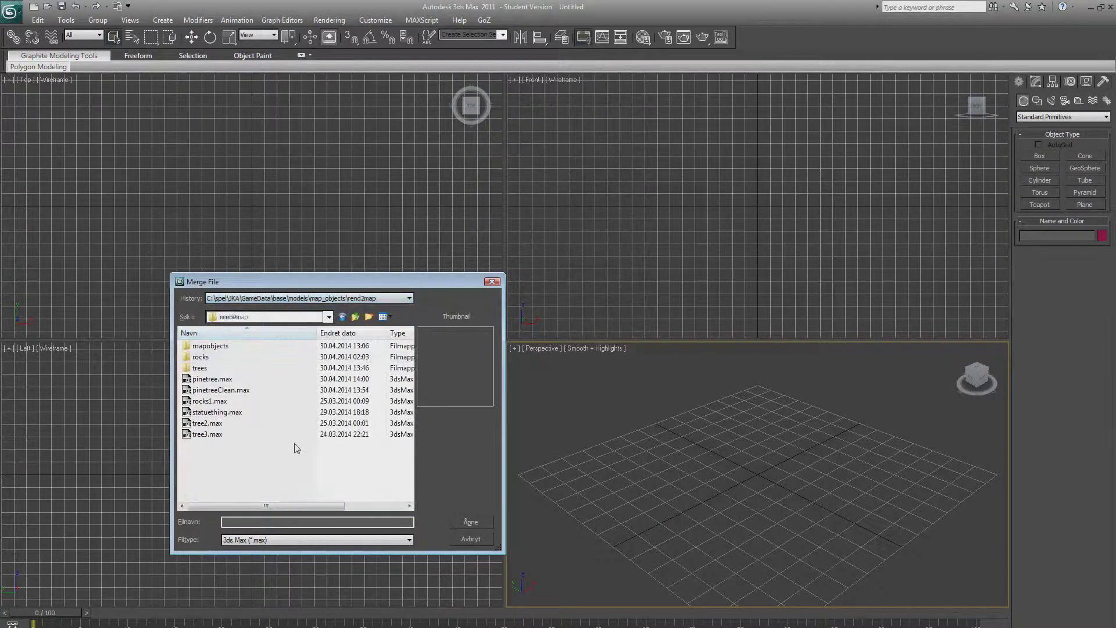
{"action": "left_click", "coordinate": [212, 379]}
{"action": "left_click", "coordinate": [465, 522]}
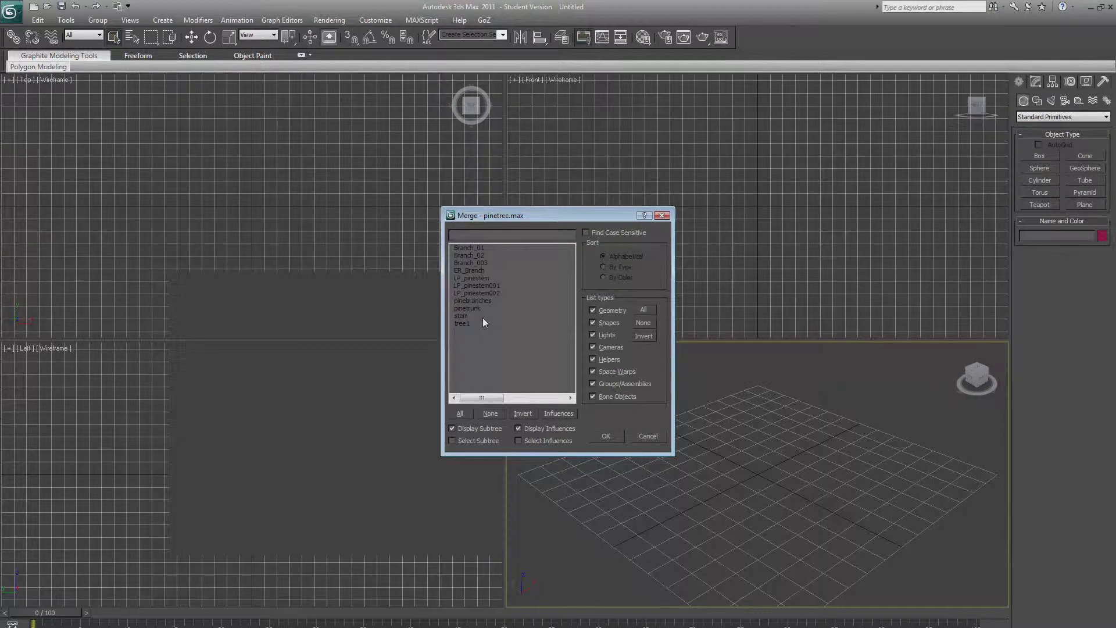
{"action": "left_click", "coordinate": [475, 301]}
{"action": "left_click", "coordinate": [470, 308], "text": "ctrl"}
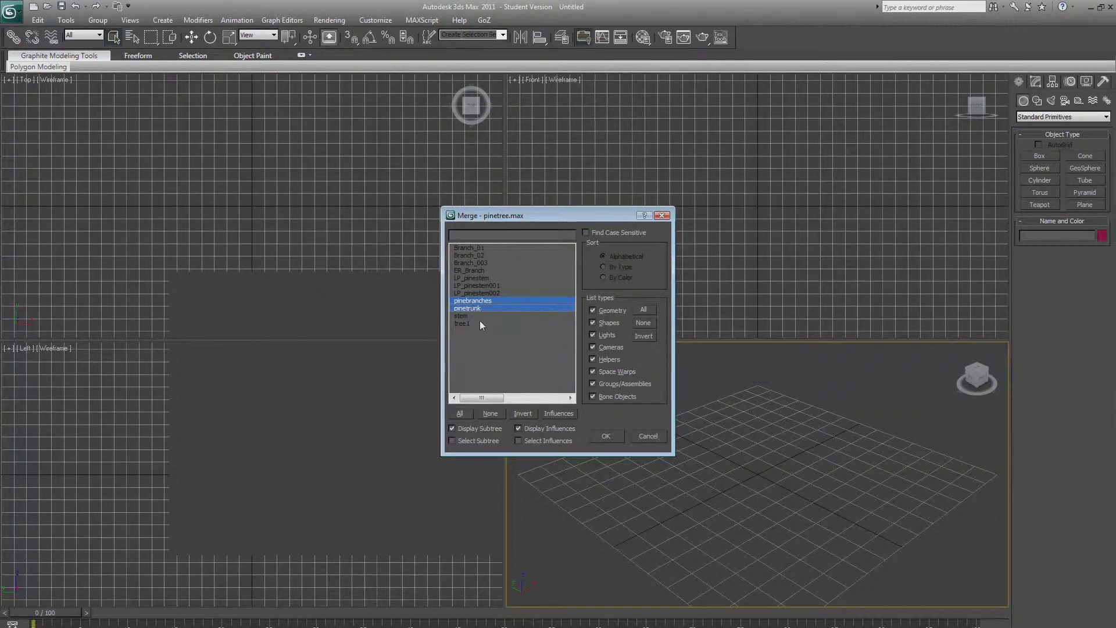
{"action": "left_click", "coordinate": [605, 437]}
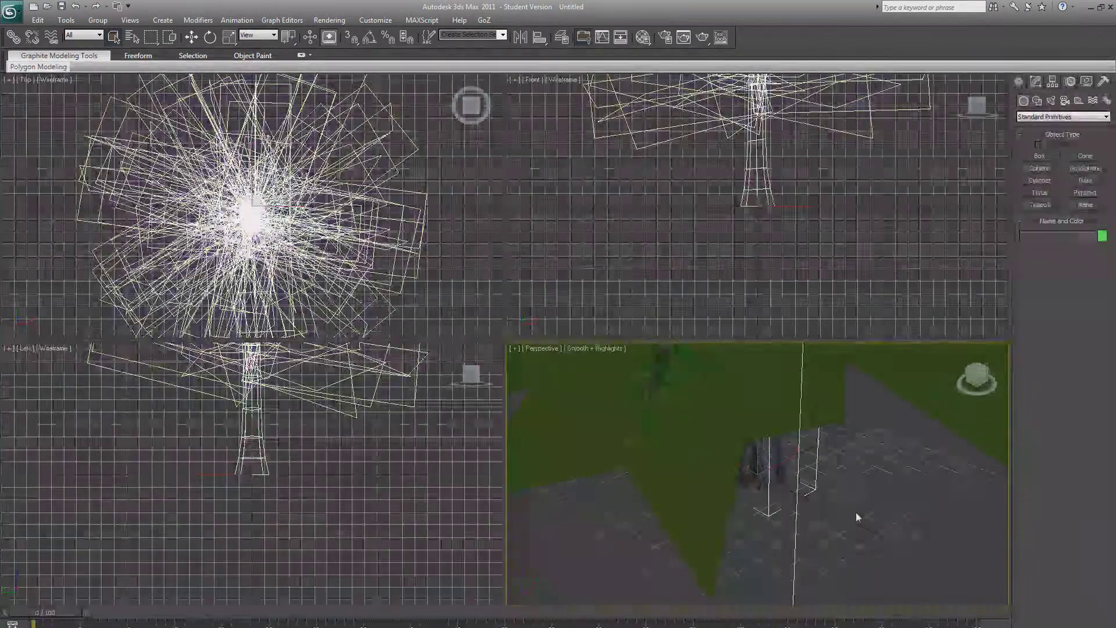
{"action": "scroll", "coordinate": [856, 512], "scroll_direction": "down", "scroll_amount": 10}
{"action": "left_click", "coordinate": [863, 531]}
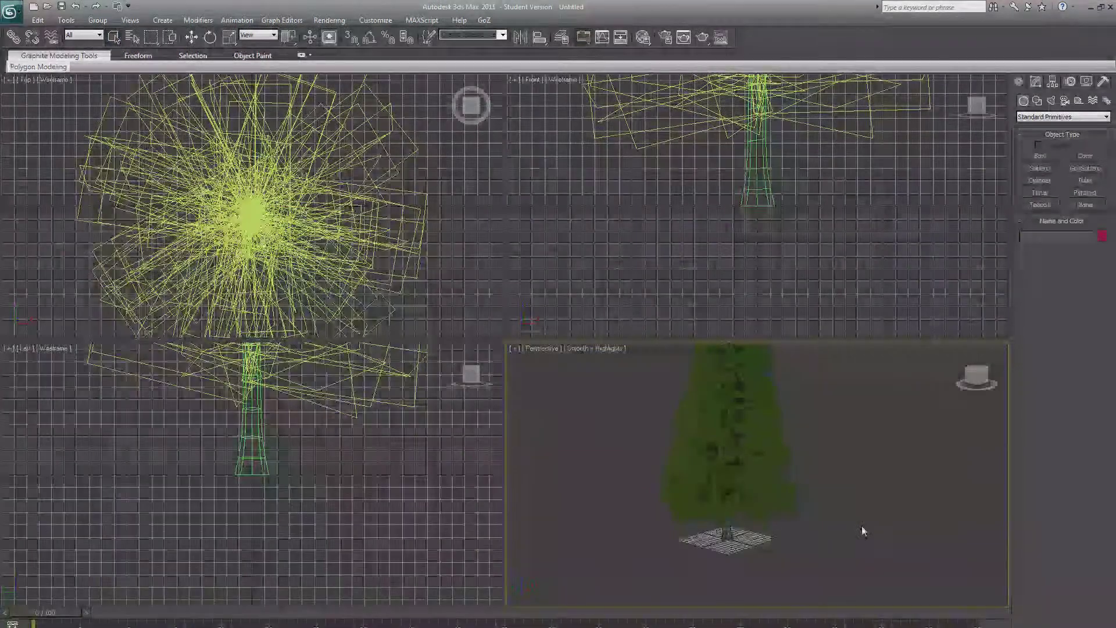
- Give the pine trunk a new material in the first slot with tree1.jpg as its diffuse bitmap
{"action": "left_click", "coordinate": [746, 549]}
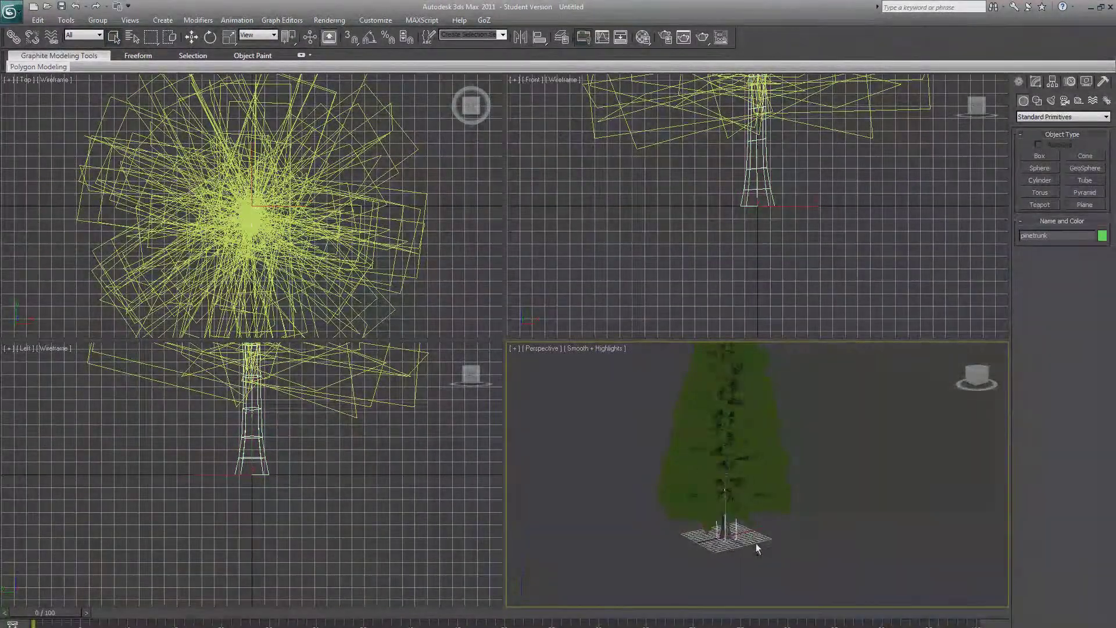
{"action": "key", "text": "m"}
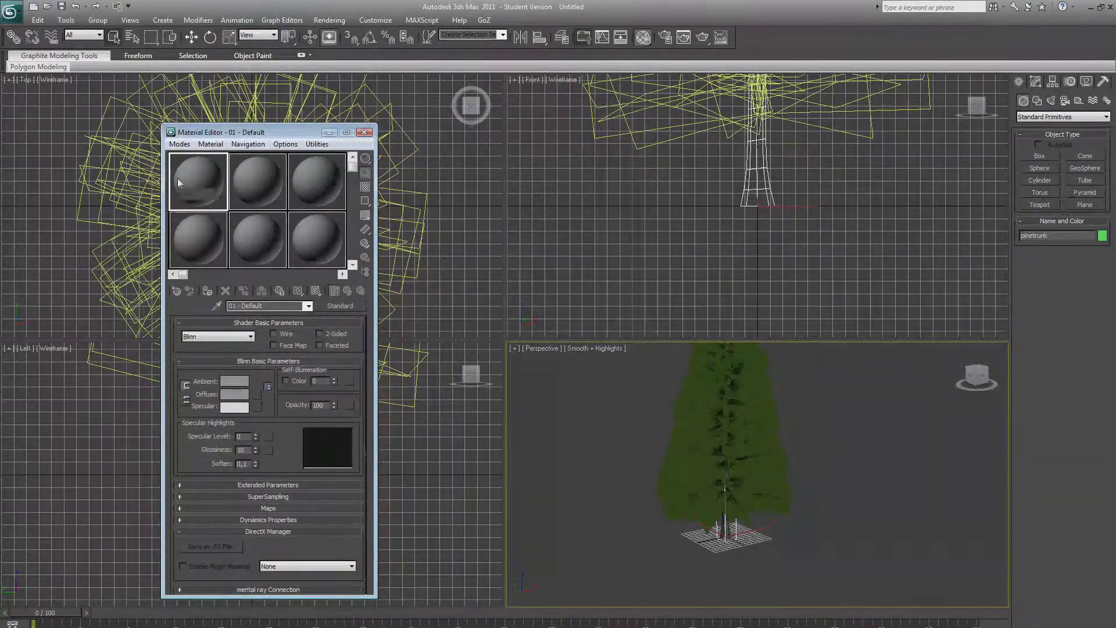
{"action": "left_click", "coordinate": [258, 395]}
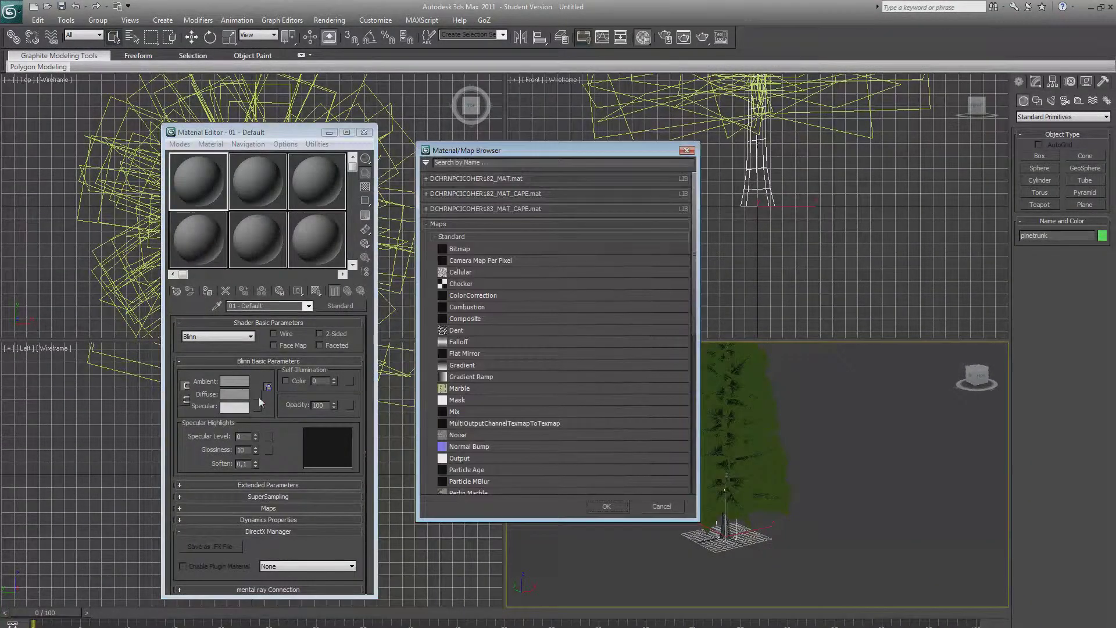
{"action": "double_click", "coordinate": [454, 250]}
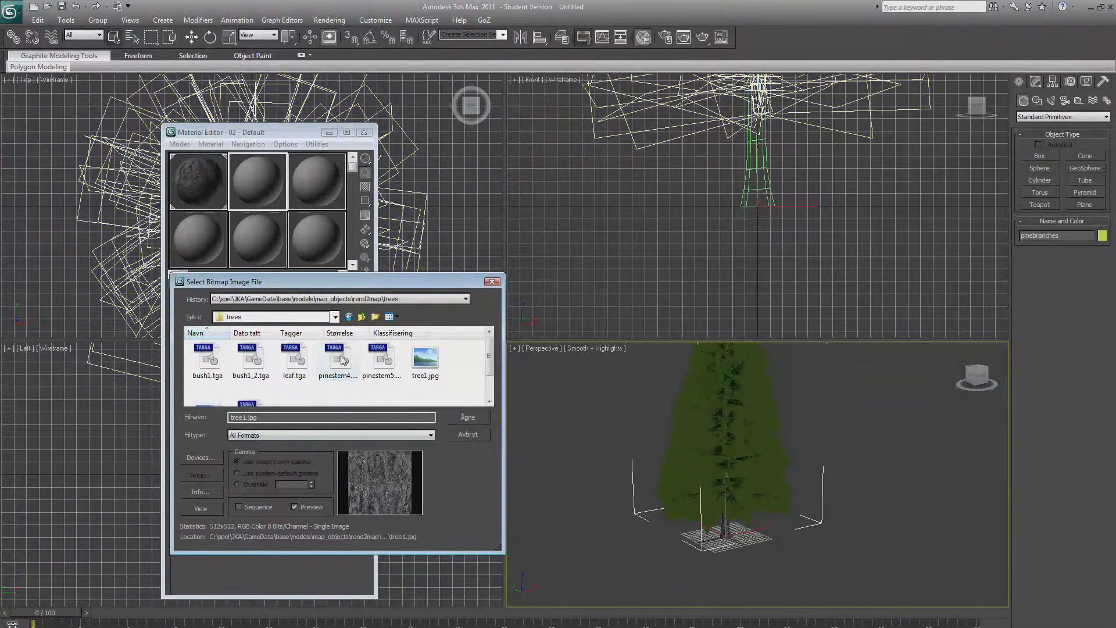
- Load pinestem4.tga as the second material's diffuse bitmap, assign the material to the pine branches and show it in the viewport
{"action": "left_click", "coordinate": [339, 358]}
{"action": "left_click", "coordinate": [468, 417]}
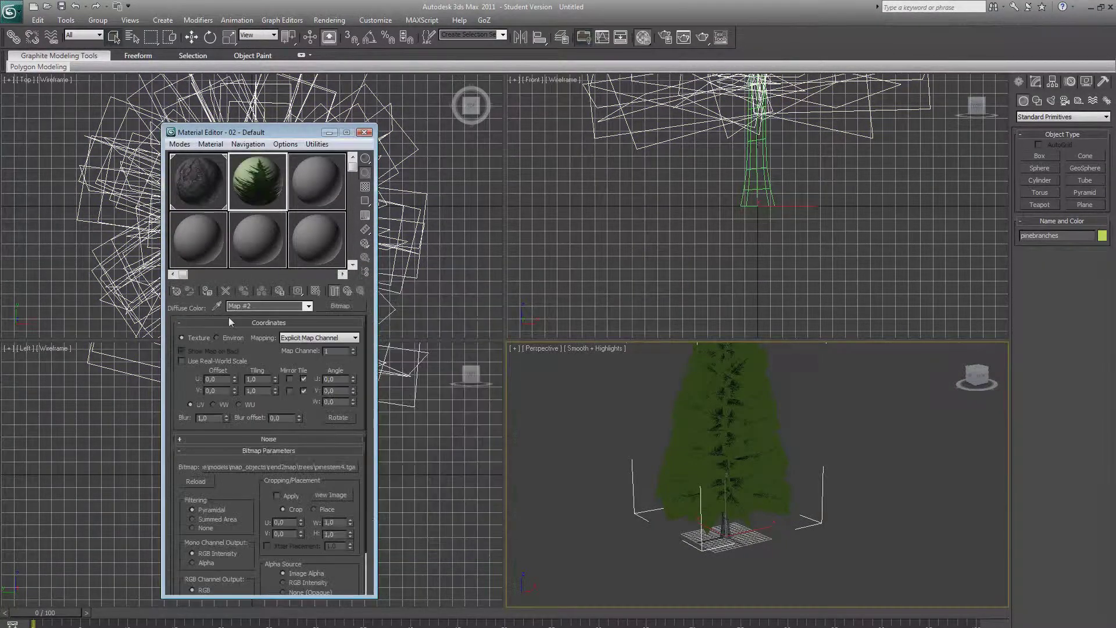
{"action": "left_click", "coordinate": [207, 291]}
{"action": "left_click", "coordinate": [316, 291]}
- Rename the branch texture map pinebranchmaterial and the trunk texture map trunkmaterial, and close the Material Editor
{"action": "left_click_drag", "start_coordinate": [274, 309], "coordinate": [202, 311]}
{"action": "type", "text": "pine"}
{"action": "type", "text": "branchmaterial"}
{"action": "left_click", "coordinate": [204, 192]}
{"action": "left_click_drag", "start_coordinate": [272, 307], "coordinate": [172, 302]}
{"action": "type", "text": "trunkmaterial"}
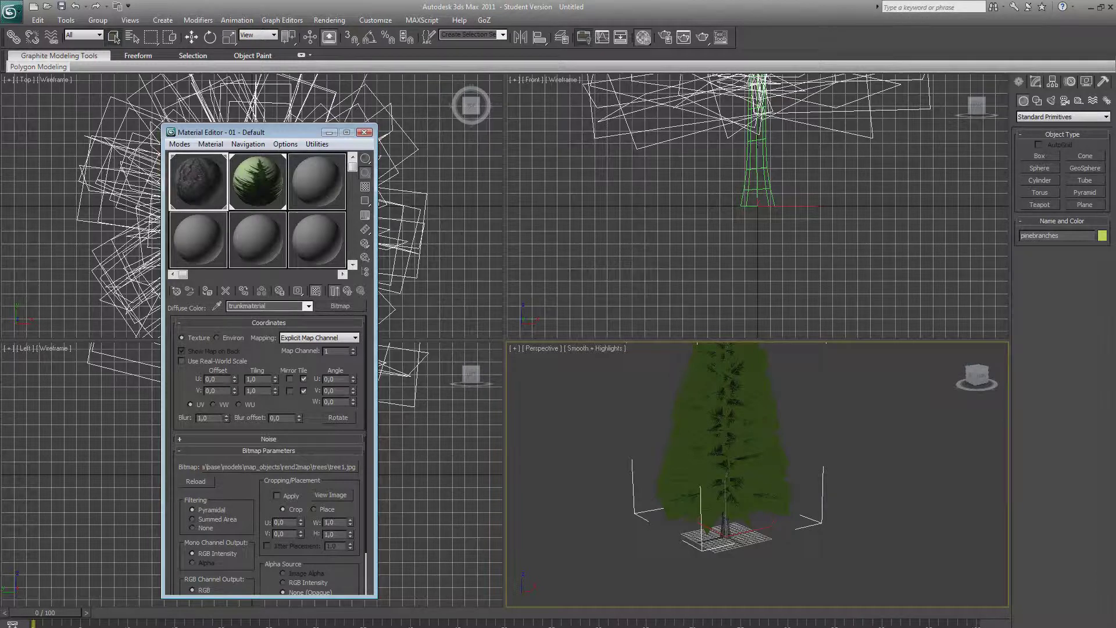
{"action": "left_click", "coordinate": [365, 132]}
- Select both the trunk and the branches and scale them down uniformly to a little over half their size
{"action": "left_click", "coordinate": [857, 577]}
{"action": "middle_click_drag", "start_coordinate": [857, 577], "coordinate": [814, 566]}
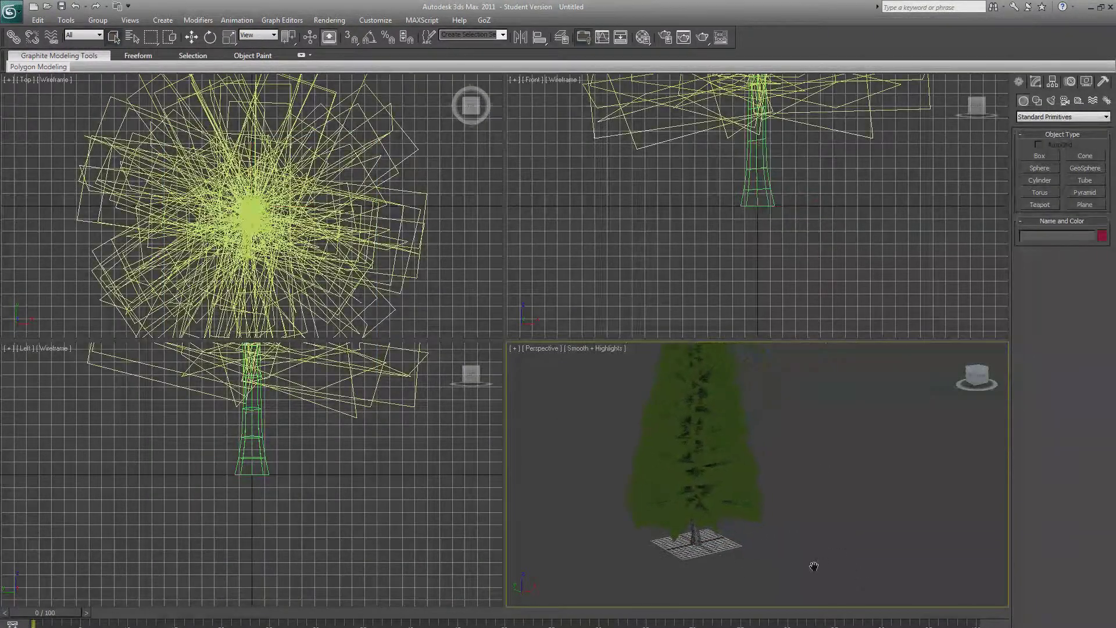
{"action": "scroll", "coordinate": [814, 566], "scroll_direction": "down", "scroll_amount": 3}
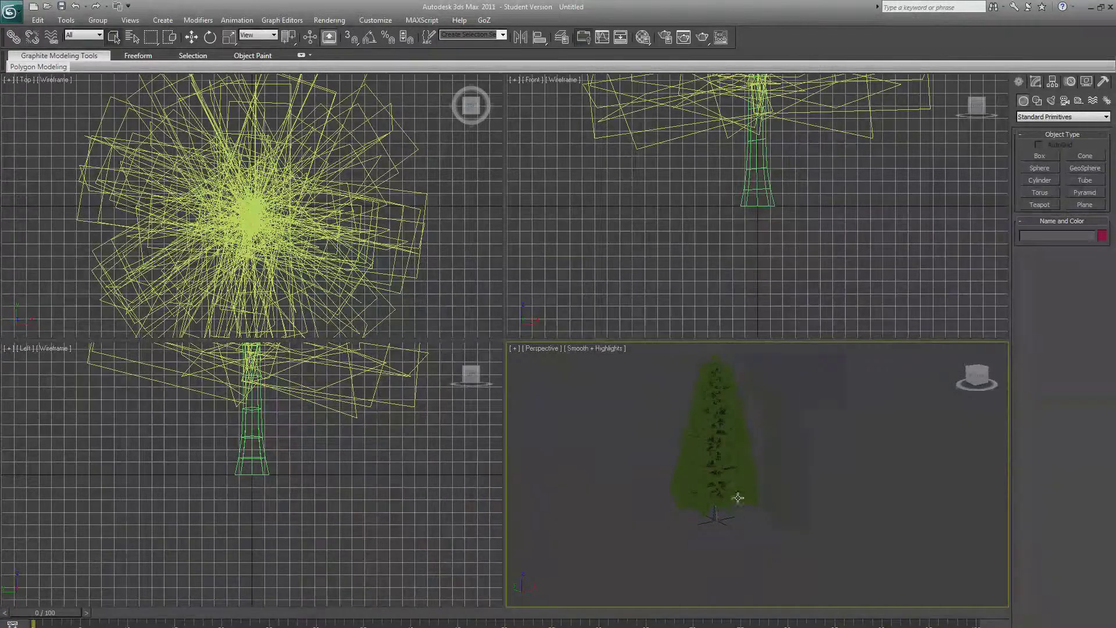
{"action": "middle_click_drag", "start_coordinate": [746, 514], "coordinate": [737, 521]}
{"action": "left_click_drag", "start_coordinate": [829, 568], "coordinate": [635, 443]}
{"action": "key", "text": "r"}
{"action": "key", "text": "w"}
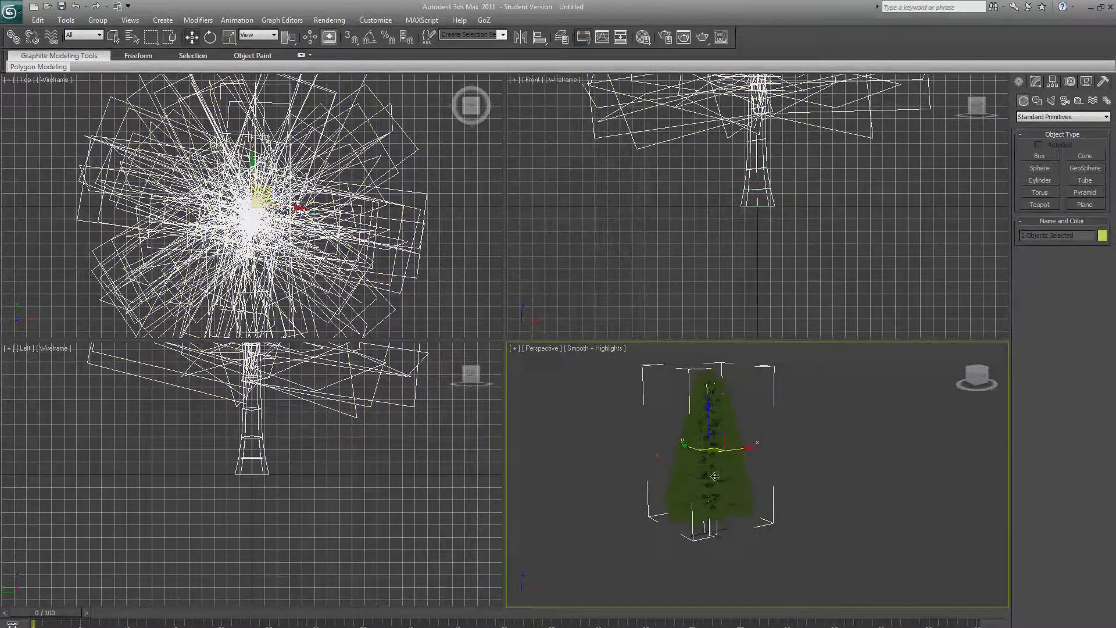
{"action": "key", "text": "r"}
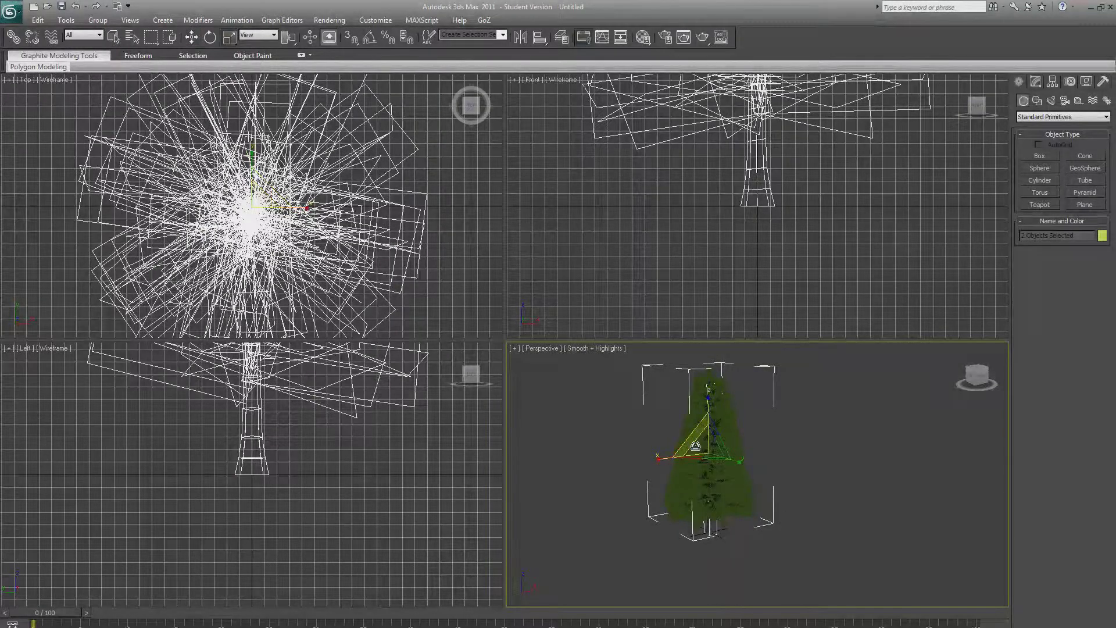
{"action": "left_click_drag", "start_coordinate": [708, 449], "coordinate": [713, 495]}
- Move the scaled tree down so the base of its trunk rests on the ground grid
{"action": "key", "text": "w"}
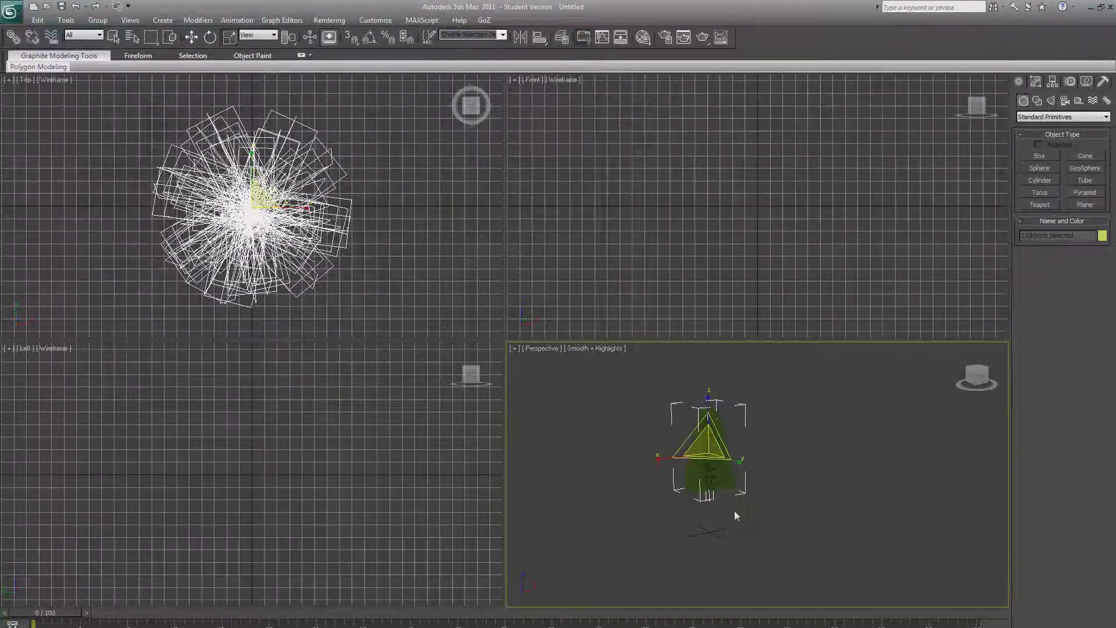
{"action": "scroll", "coordinate": [742, 514], "scroll_direction": "up", "scroll_amount": 3}
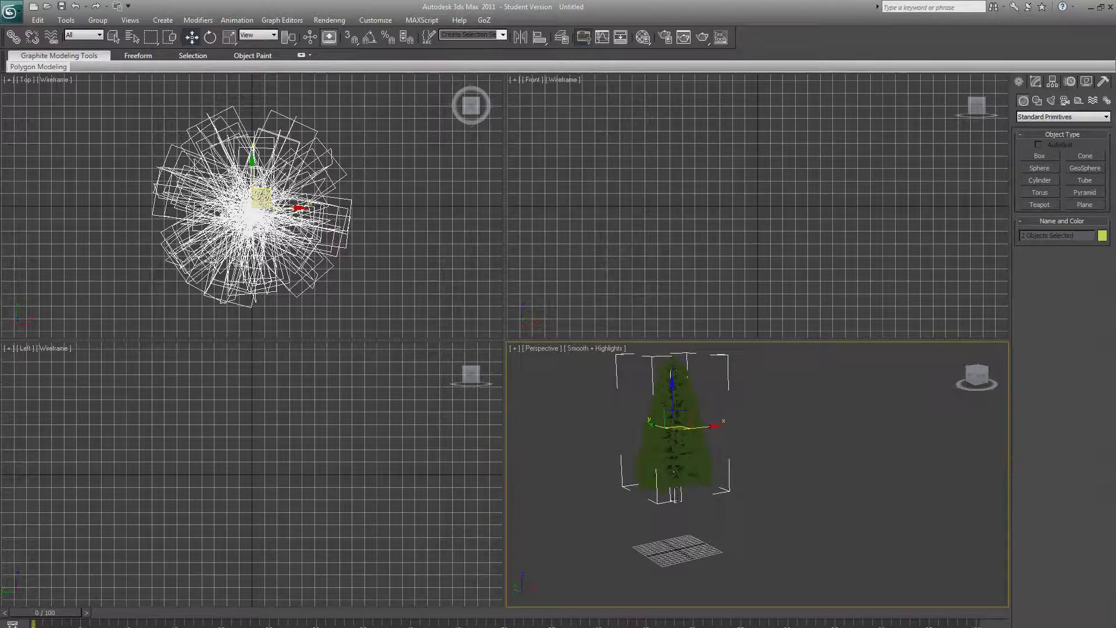
{"action": "left_click_drag", "start_coordinate": [673, 395], "coordinate": [707, 586]}
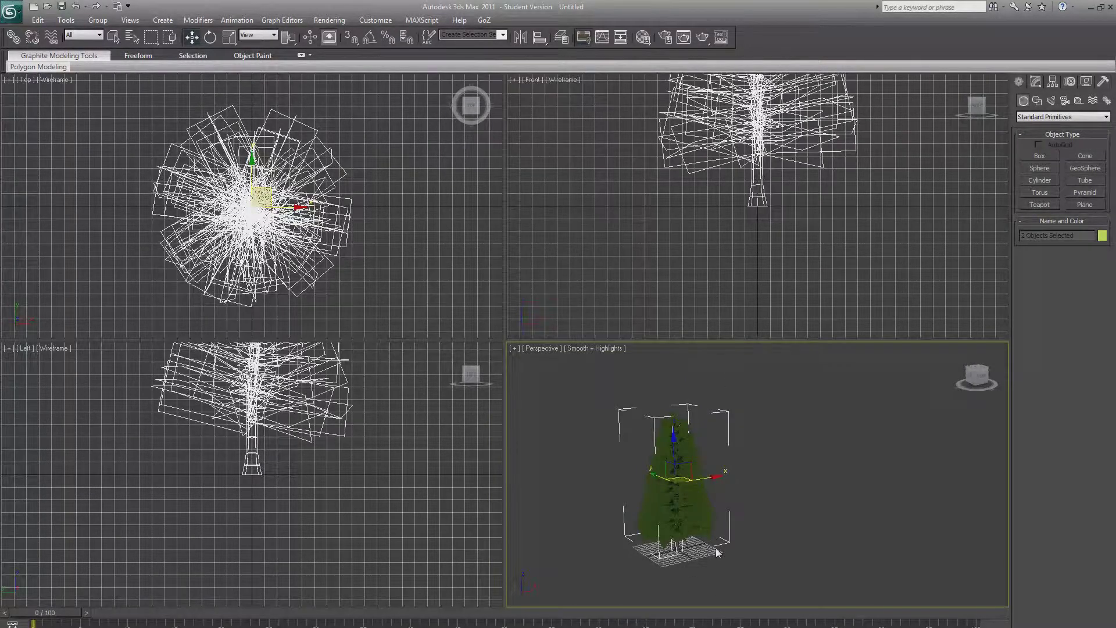
- Export the scaled tree as an ASCII scene over the existing tree1.ASE in the trees folder, keeping the current export options
{"action": "left_click", "coordinate": [11, 10]}
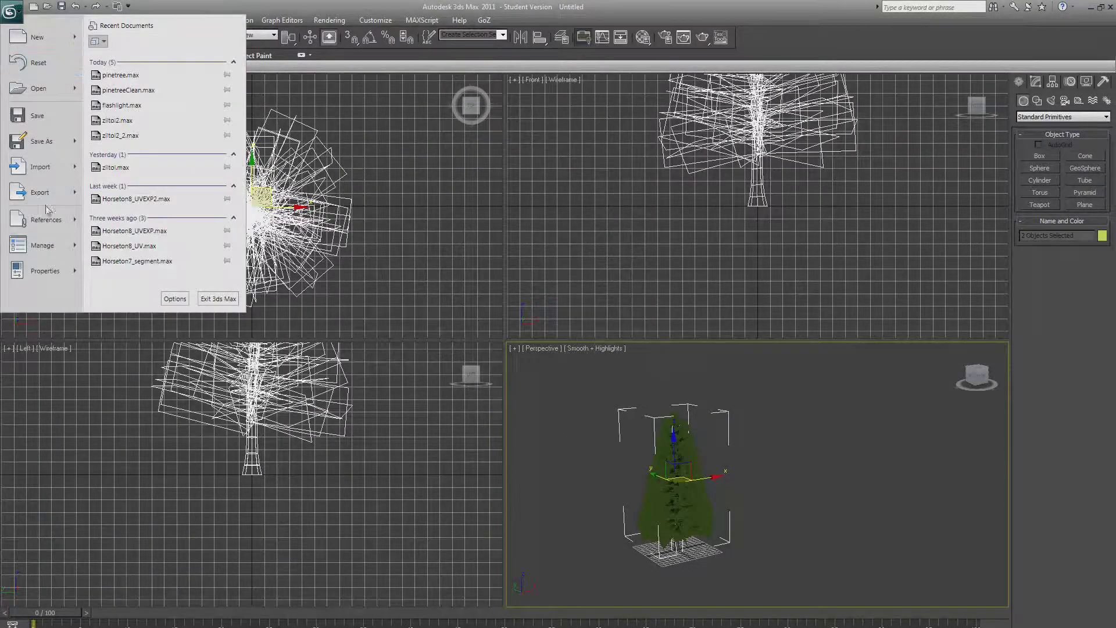
{"action": "left_click", "coordinate": [36, 195]}
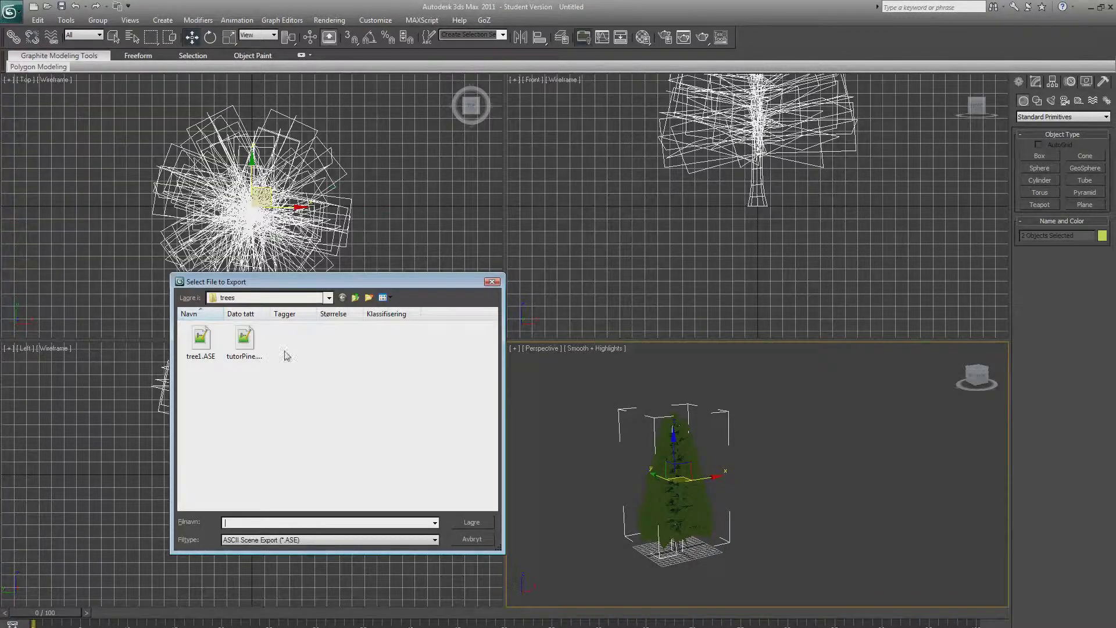
{"action": "left_click", "coordinate": [201, 343]}
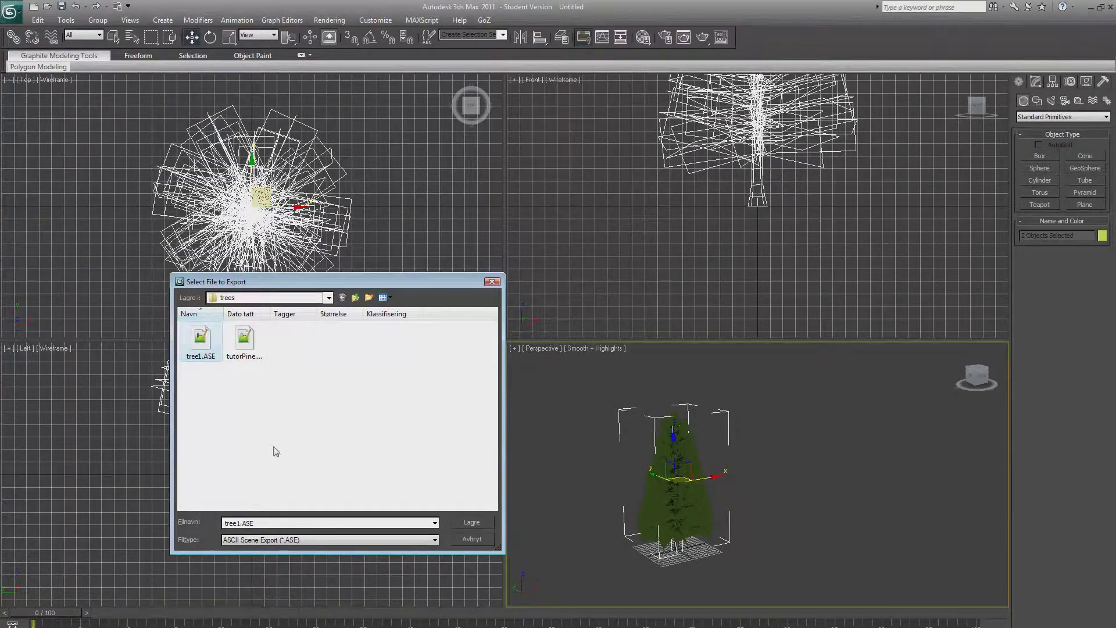
{"action": "left_click", "coordinate": [471, 524]}
{"action": "left_click", "coordinate": [611, 379]}
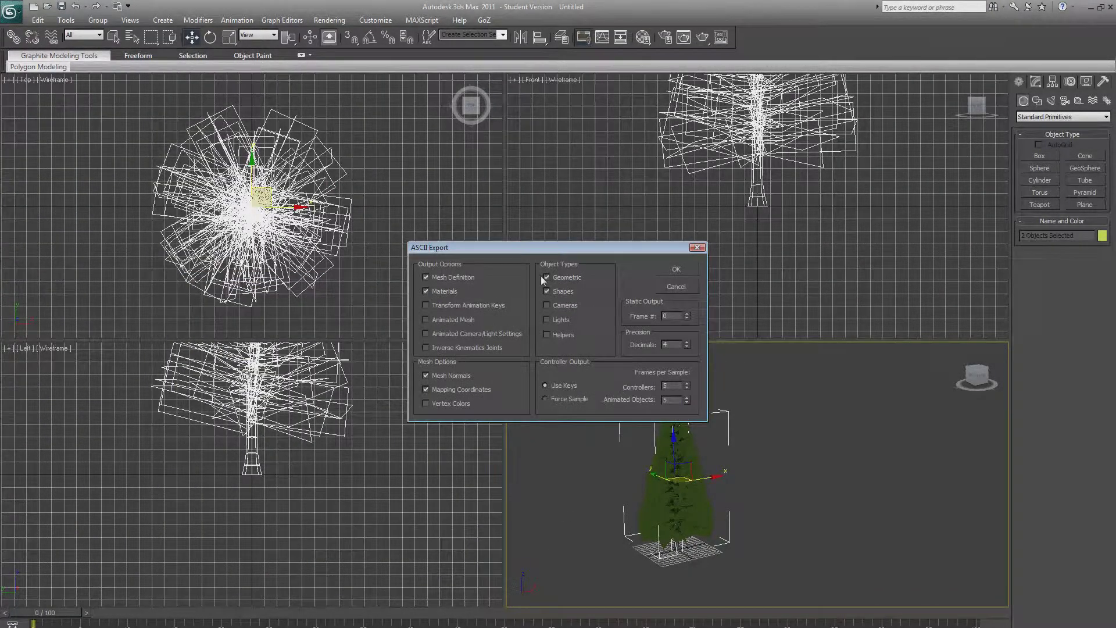
{"action": "left_click", "coordinate": [676, 268]}
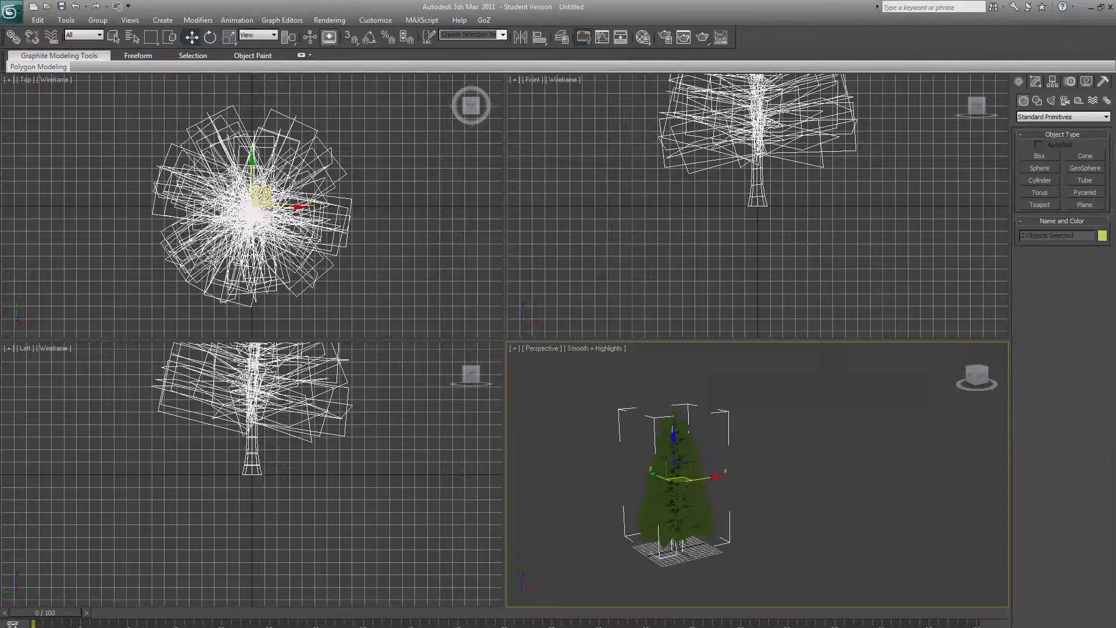
- Switch to Notepad++, close the open copy of tutorPine.ASE and reopen the file from the trees folder
{"action": "key", "text": "alt+Tab"}
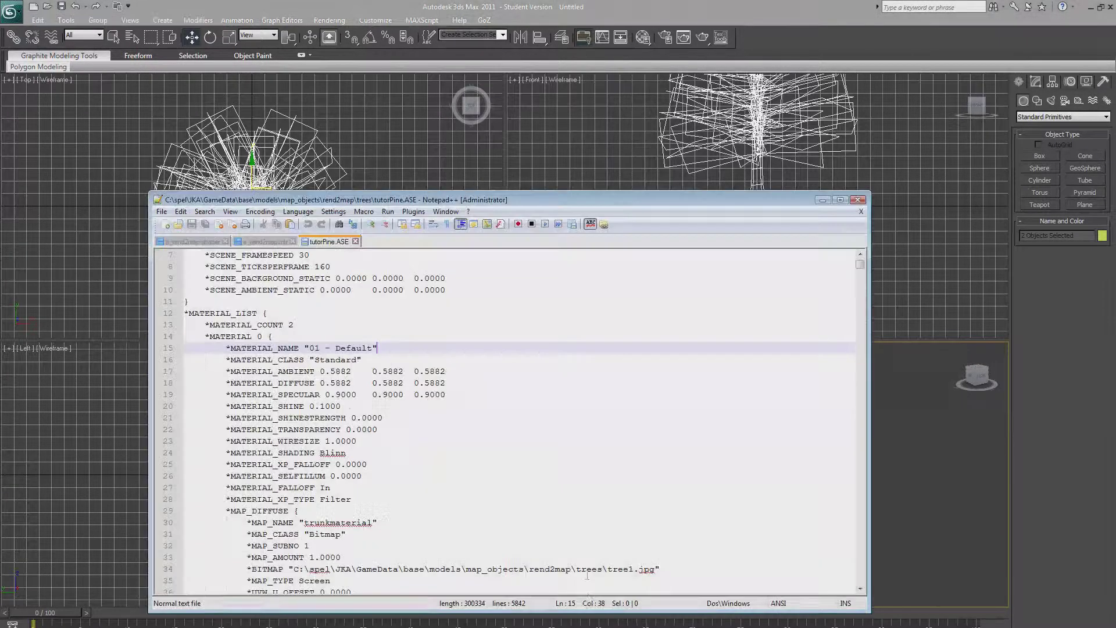
{"action": "left_click", "coordinate": [356, 242]}
{"action": "key", "text": "alt+Tab"}
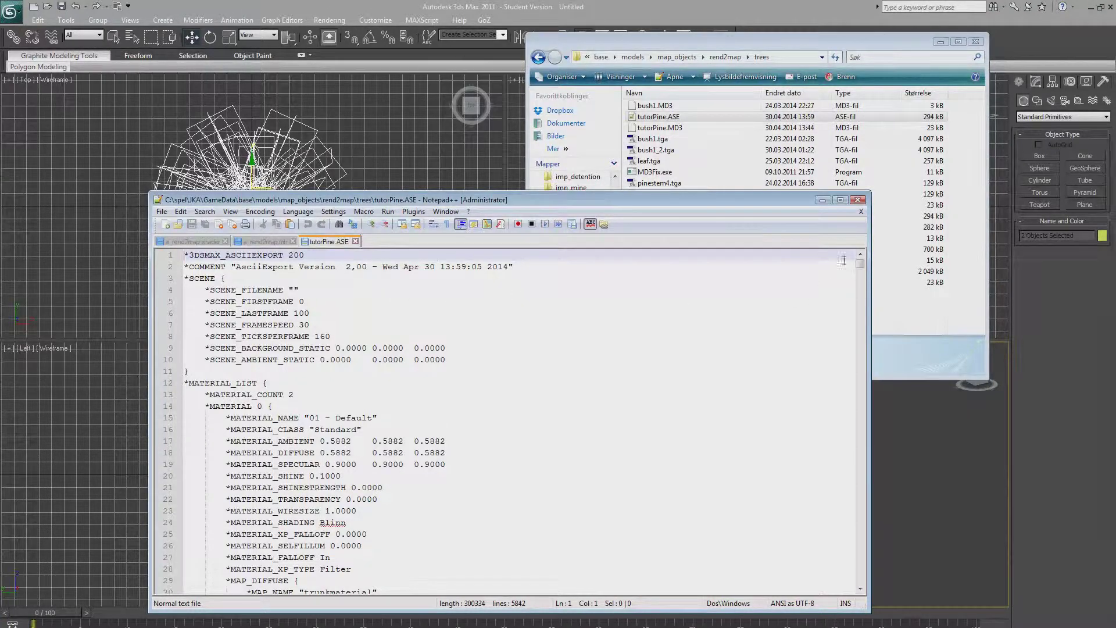
- Set the name of Material 0 in the ASE file to models\map_objects\rend2map\trees\tree1
{"action": "mouse_move", "coordinate": [861, 265]}
{"action": "left_mouse_down"}
{"action": "mouse_move", "coordinate": [860, 282]}
{"action": "mouse_move", "coordinate": [861, 263]}
{"action": "left_mouse_up"}
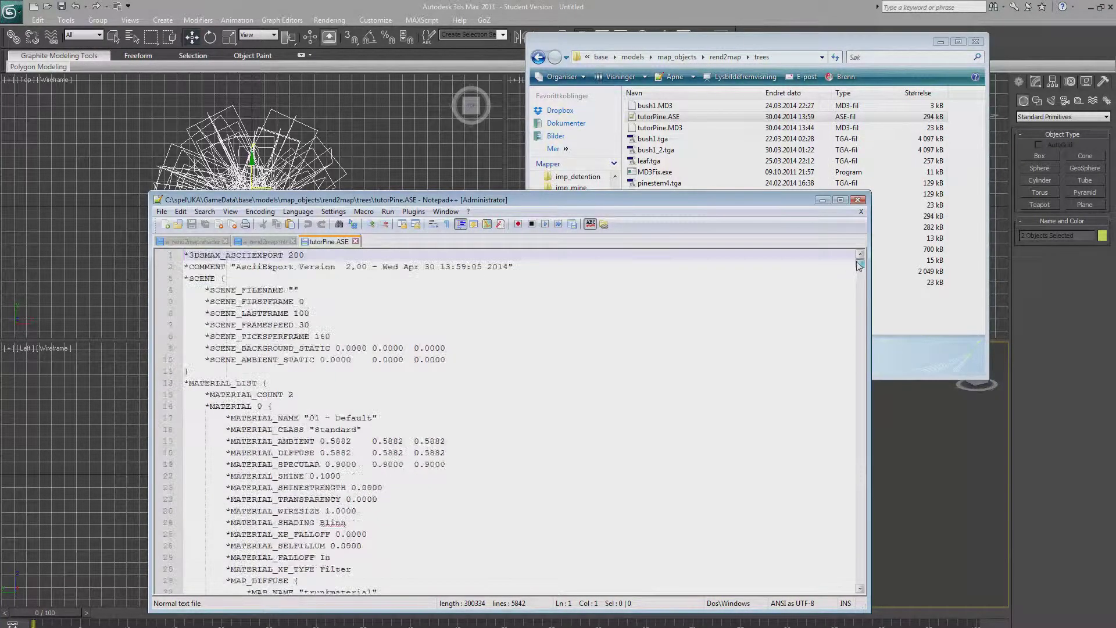
{"action": "scroll", "coordinate": [432, 382], "scroll_direction": "down", "scroll_amount": 1}
{"action": "scroll", "coordinate": [434, 382], "scroll_direction": "up", "scroll_amount": 1}
{"action": "scroll", "coordinate": [433, 382], "scroll_direction": "down", "scroll_amount": 1}
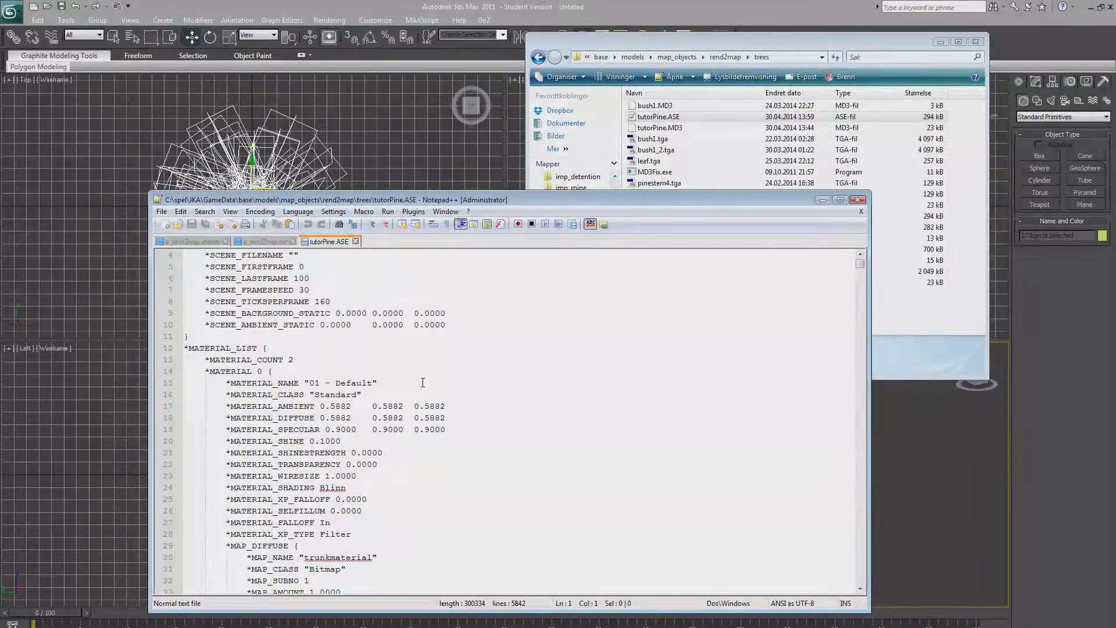
{"action": "left_click_drag", "start_coordinate": [370, 382], "coordinate": [313, 381]}
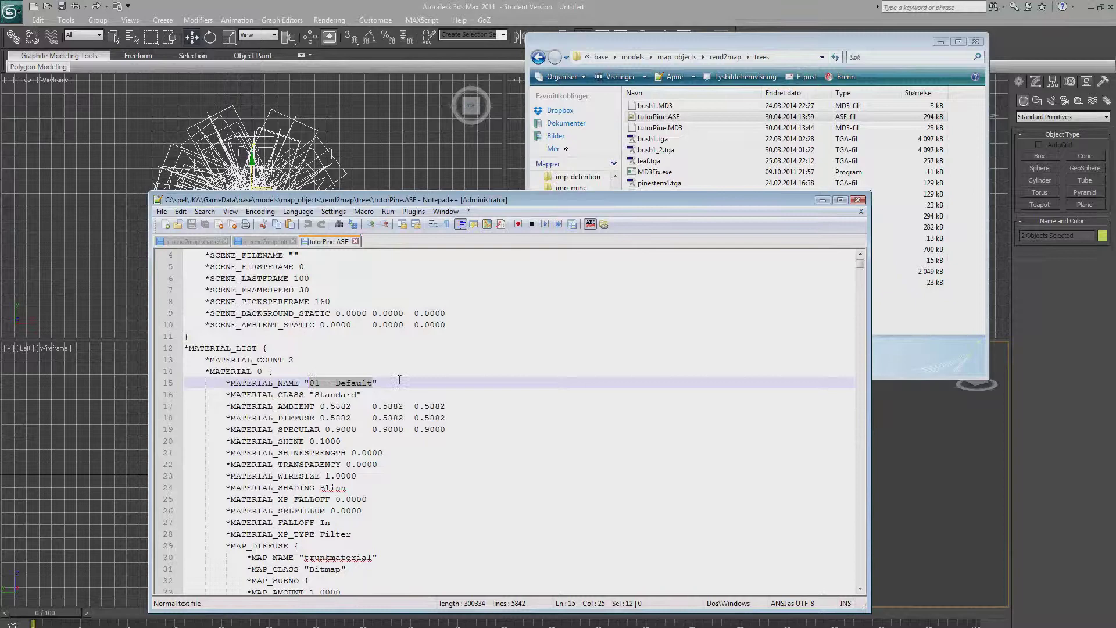
{"action": "scroll", "coordinate": [395, 385], "scroll_direction": "down", "scroll_amount": 1}
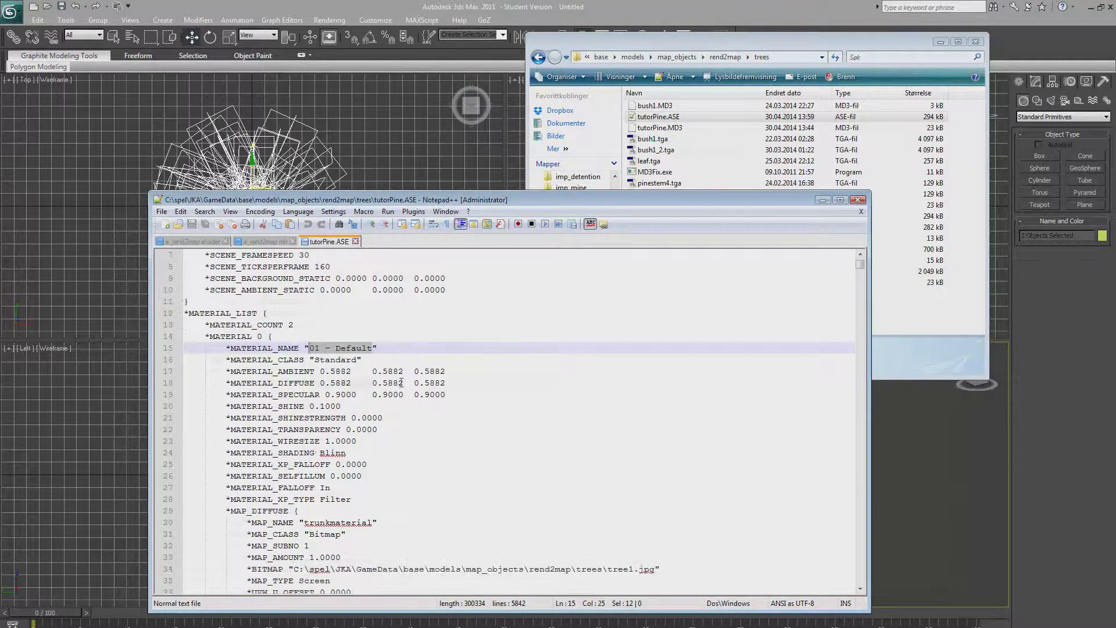
{"action": "scroll", "coordinate": [400, 383], "scroll_direction": "up", "scroll_amount": 2}
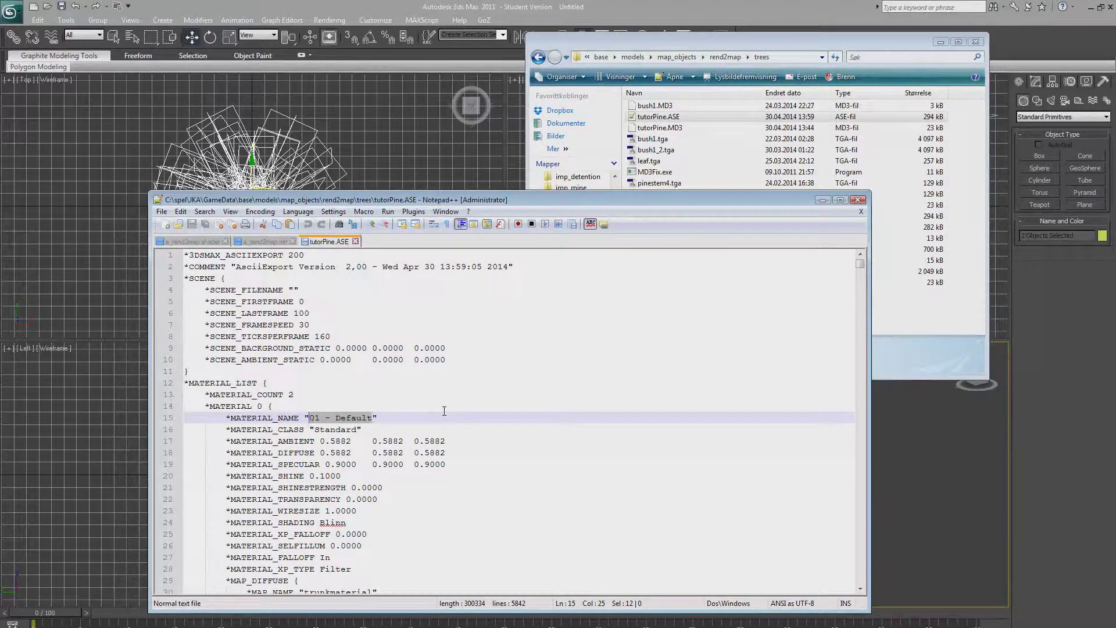
{"action": "type", "text": "models"}
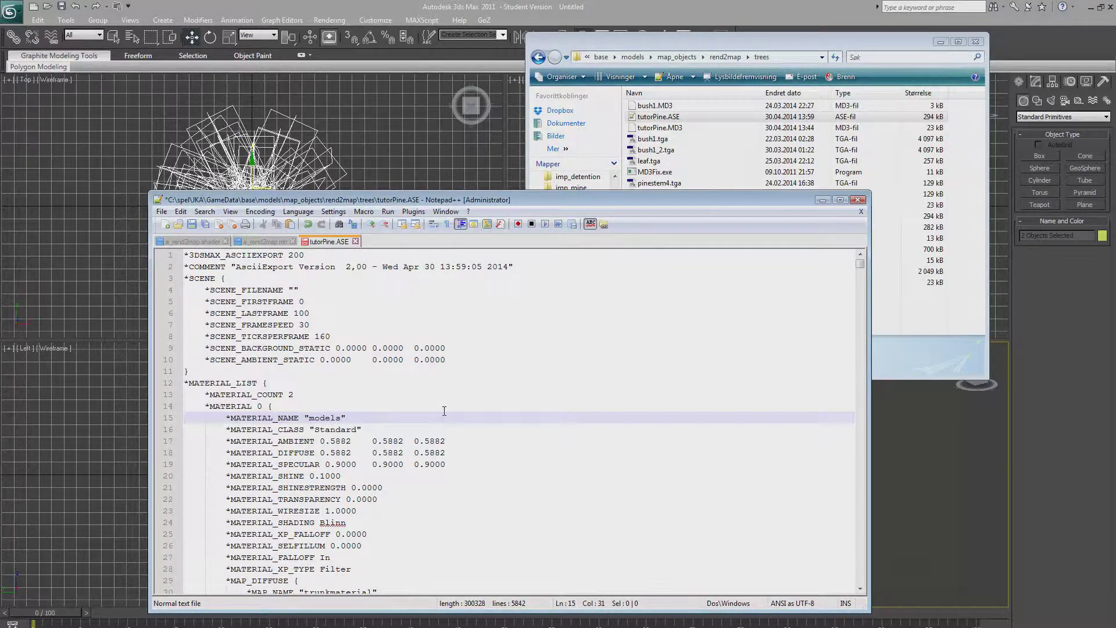
{"action": "type", "text": "\\map_objects\\rend2map\\trees\\tree"}
- Change the shading type of Material 0 to Phong
{"action": "scroll", "coordinate": [445, 412], "scroll_direction": "down", "scroll_amount": 1}
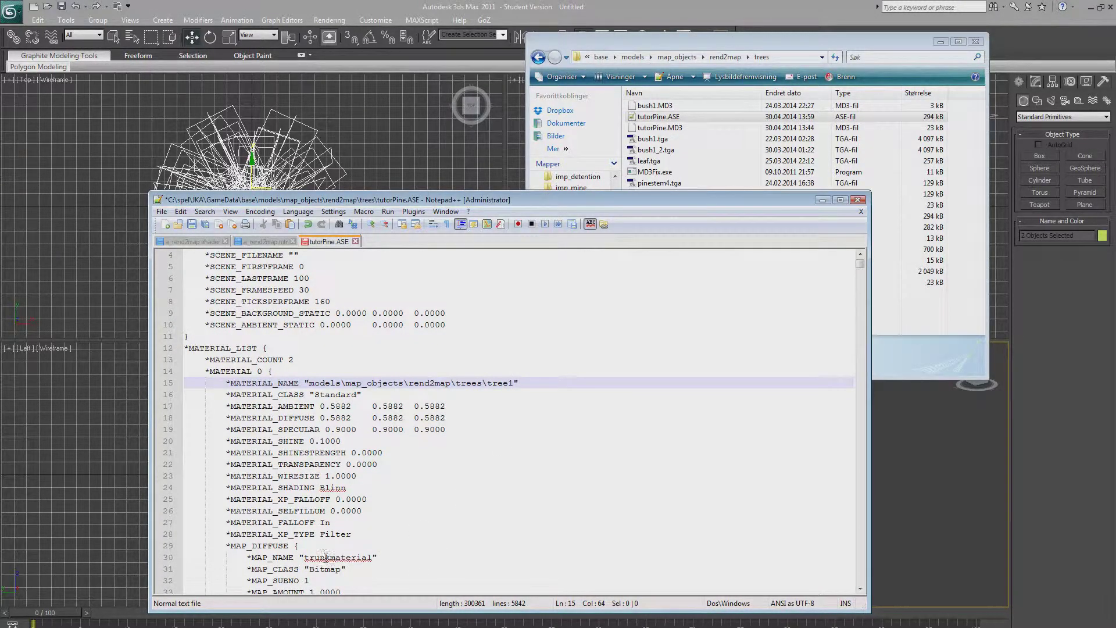
{"action": "left_click", "coordinate": [326, 557]}
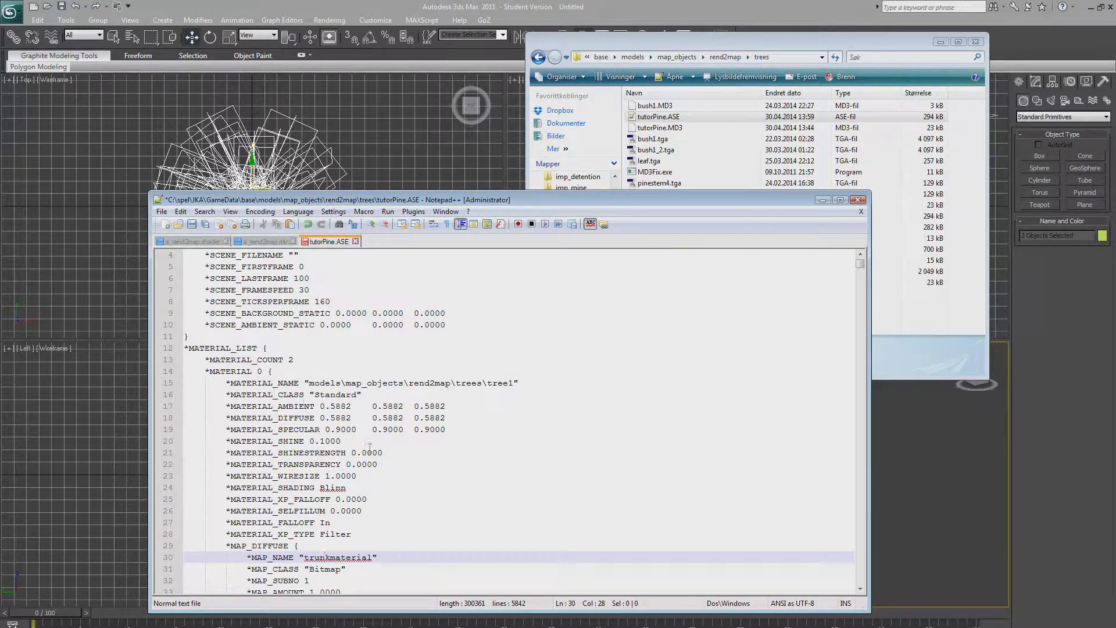
{"action": "left_click_drag", "start_coordinate": [358, 488], "coordinate": [319, 487]}
{"action": "type", "text": "Phong"}
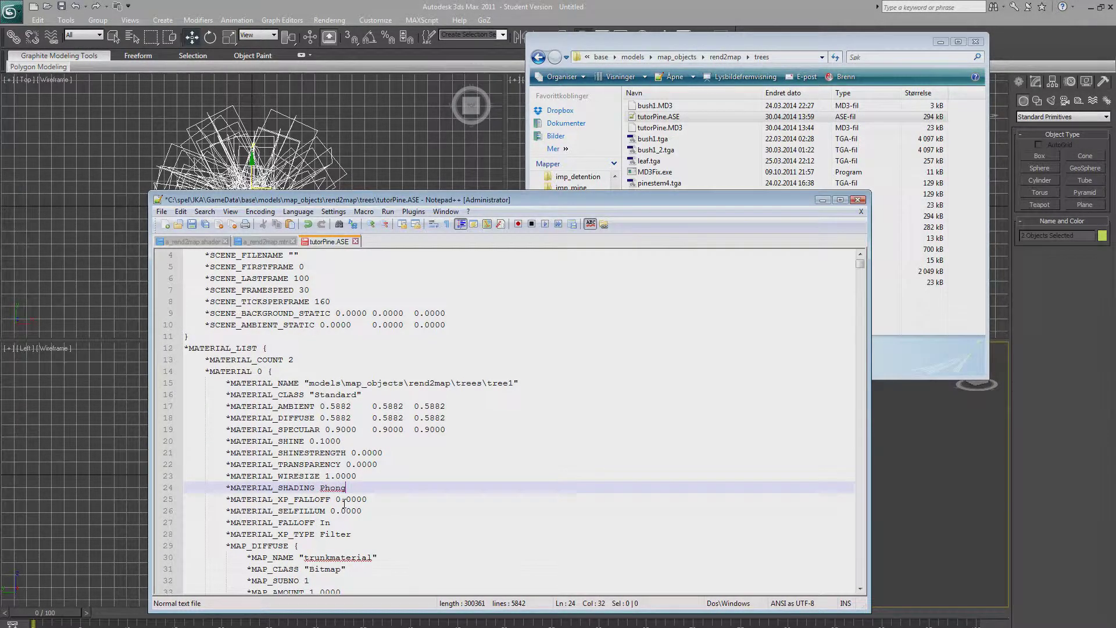
- Copy Material 0's name path and use it as the name of its diffuse map in place of trunkmaterial
{"action": "scroll", "coordinate": [356, 501], "scroll_direction": "down", "scroll_amount": 2}
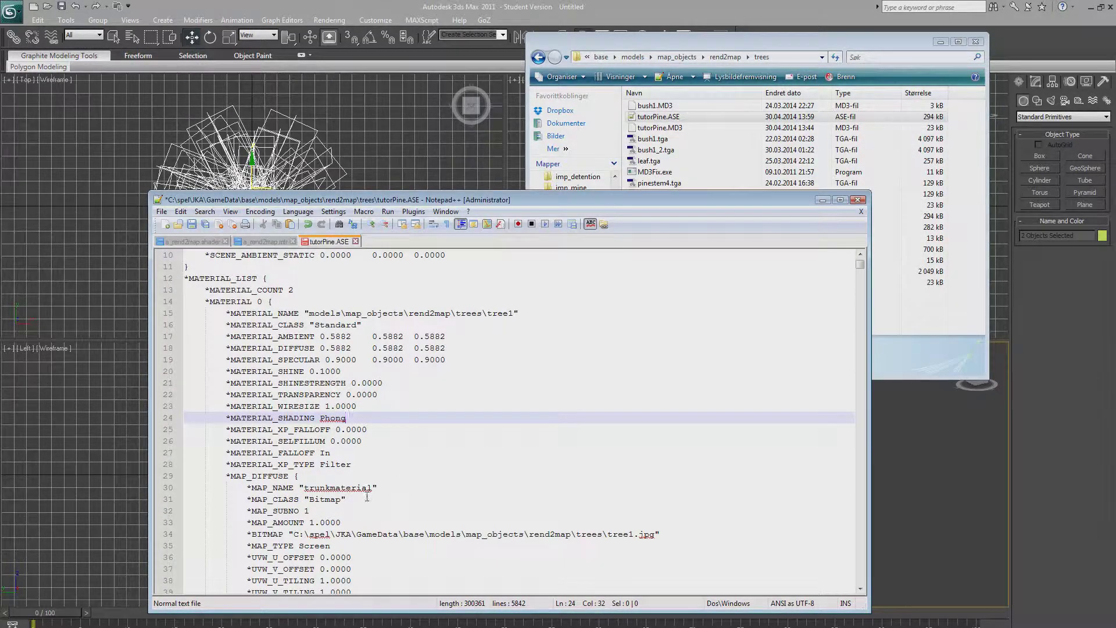
{"action": "left_click_drag", "start_coordinate": [372, 487], "coordinate": [312, 488]}
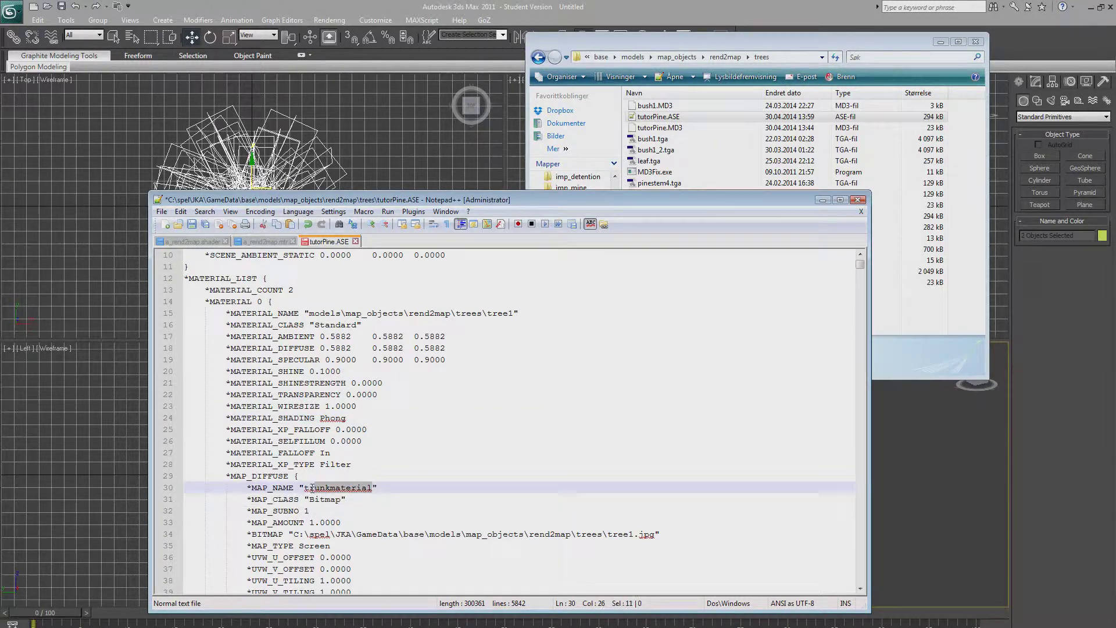
{"action": "left_click", "coordinate": [486, 290]}
{"action": "left_click_drag", "start_coordinate": [511, 314], "coordinate": [309, 314]}
{"action": "key", "text": "ctrl+c"}
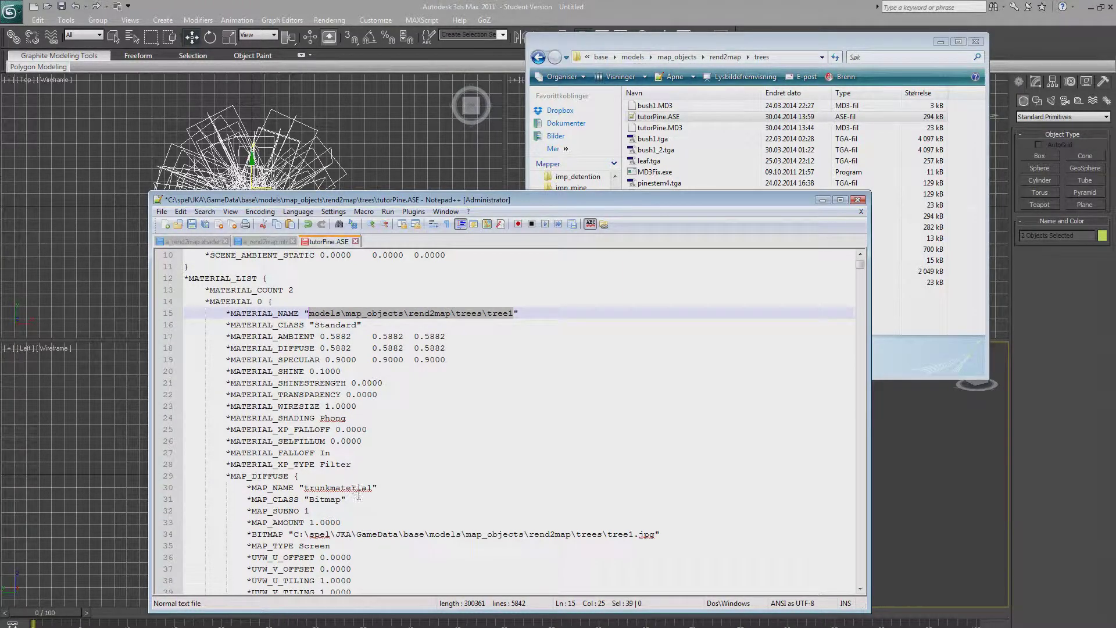
{"action": "left_click_drag", "start_coordinate": [375, 487], "coordinate": [303, 487]}
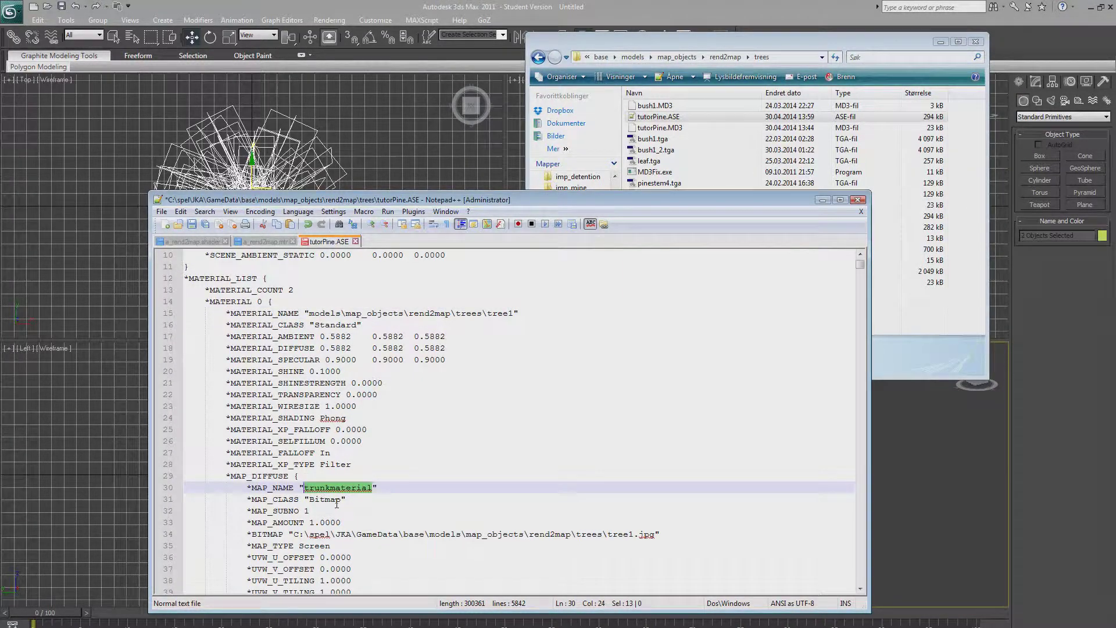
{"action": "key", "text": "ctrl+v"}
- Make Material 0's bitmap path relative, as ..\models\map_objects\rend2map\trees\tree1.jpg
{"action": "scroll", "coordinate": [348, 551], "scroll_direction": "down", "scroll_amount": 1}
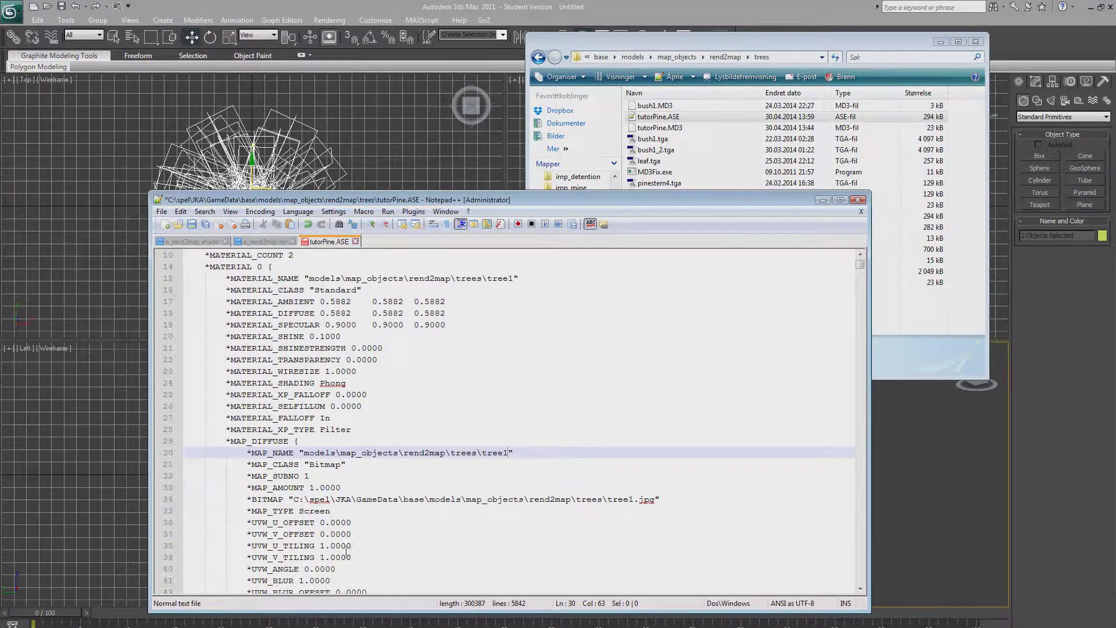
{"action": "left_click_drag", "start_coordinate": [292, 500], "coordinate": [424, 496]}
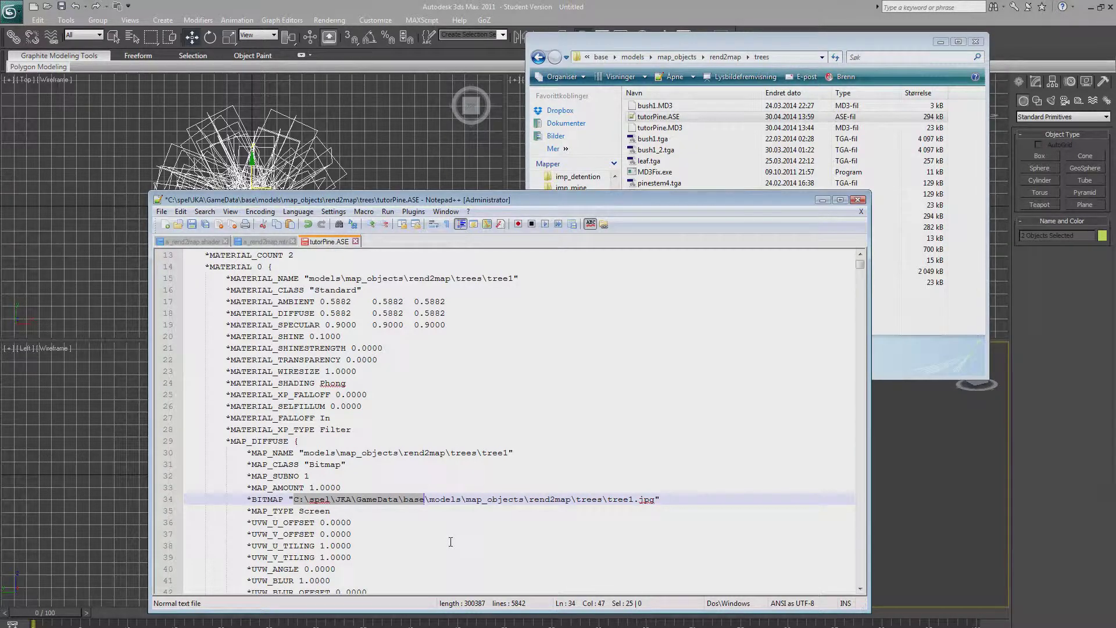
{"action": "type", "text": ".."}
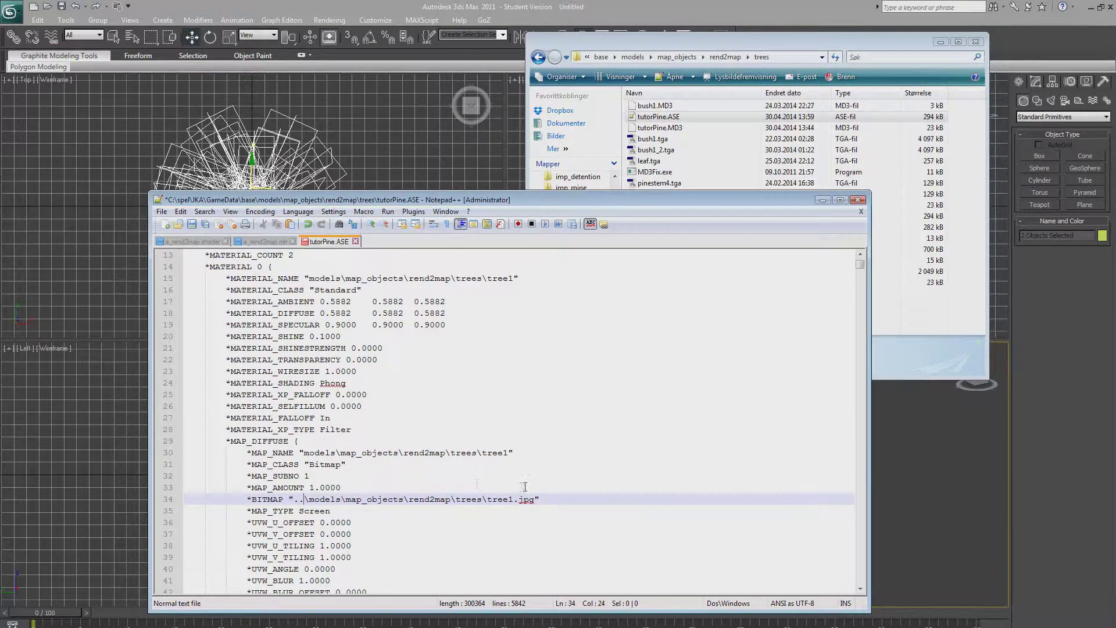
- Set the name of Material 1 to models\map_objects\rend2map\trees\pinestem4, reusing the copied path
{"action": "scroll", "coordinate": [423, 508], "scroll_direction": "down", "scroll_amount": 2}
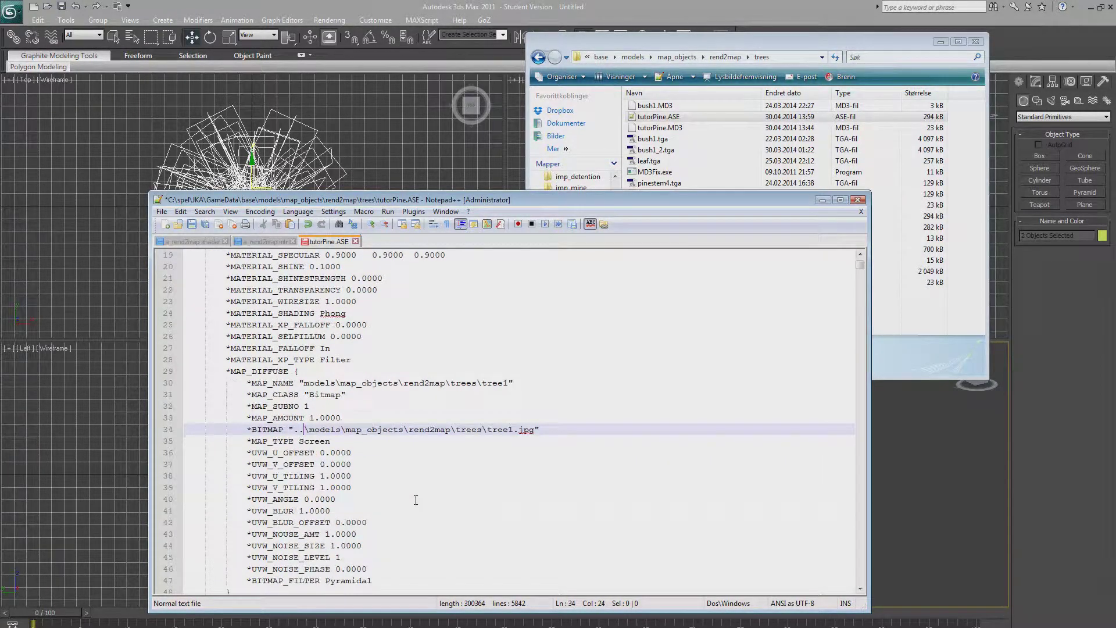
{"action": "scroll", "coordinate": [416, 500], "scroll_direction": "down", "scroll_amount": 5}
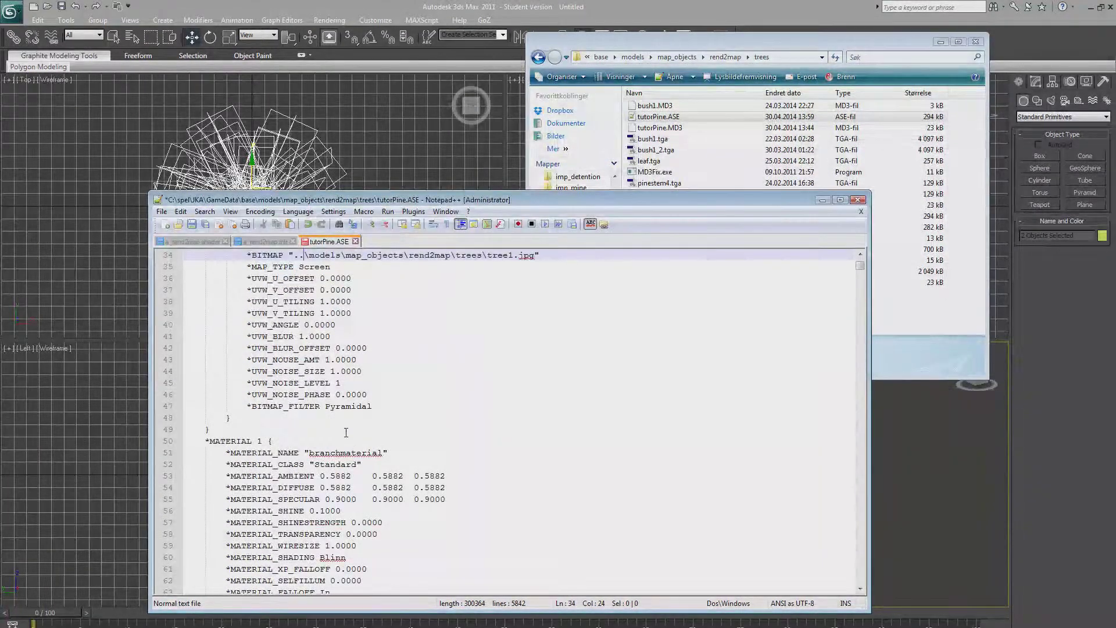
{"action": "scroll", "coordinate": [346, 432], "scroll_direction": "up", "scroll_amount": 11}
{"action": "scroll", "coordinate": [346, 432], "scroll_direction": "down", "scroll_amount": 8}
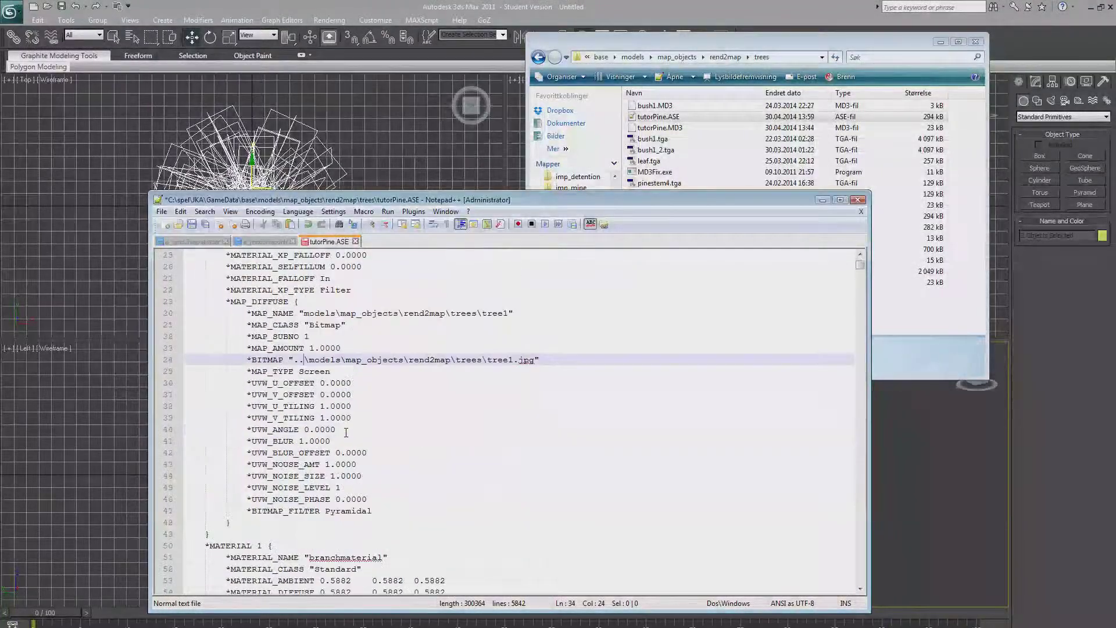
{"action": "left_click_drag", "start_coordinate": [383, 557], "coordinate": [310, 557]}
{"action": "key", "text": "ctrl+v"}
{"action": "left_click_drag", "start_coordinate": [512, 557], "coordinate": [487, 557]}
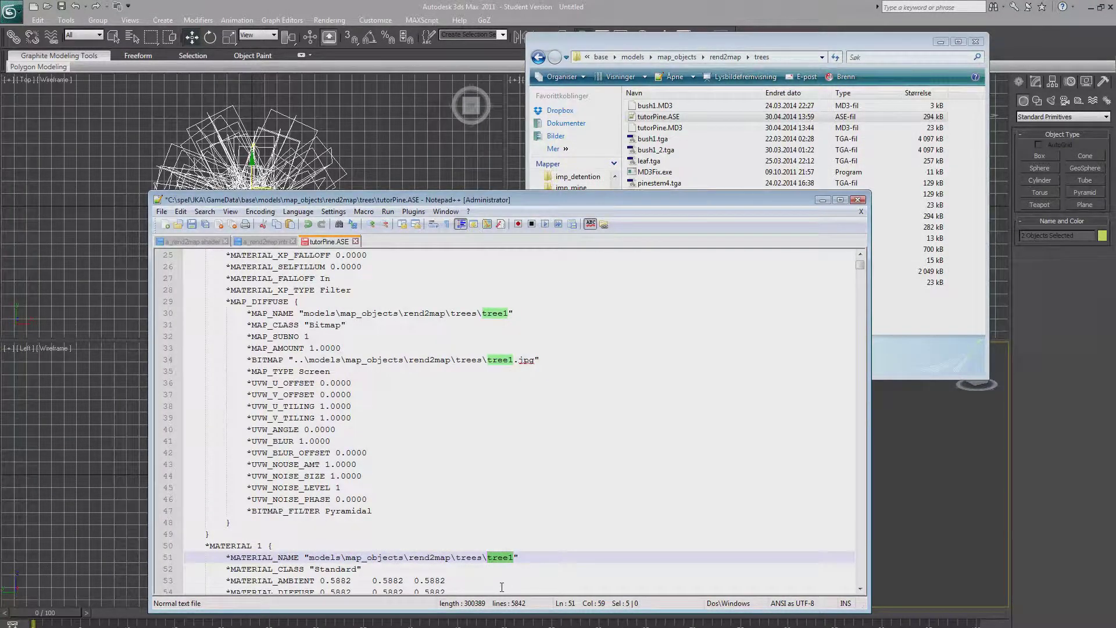
{"action": "type", "text": "pinestem4"}
- Change the shading type of Material 1 to Phong
{"action": "scroll", "coordinate": [502, 587], "scroll_direction": "down", "scroll_amount": 3}
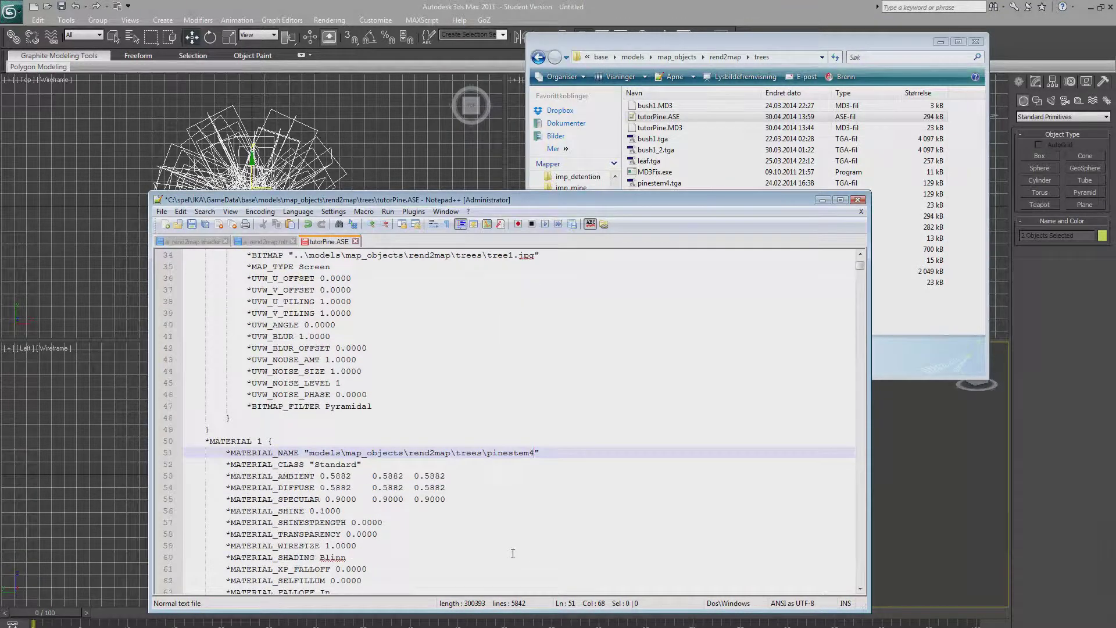
{"action": "scroll", "coordinate": [361, 465], "scroll_direction": "down", "scroll_amount": 2}
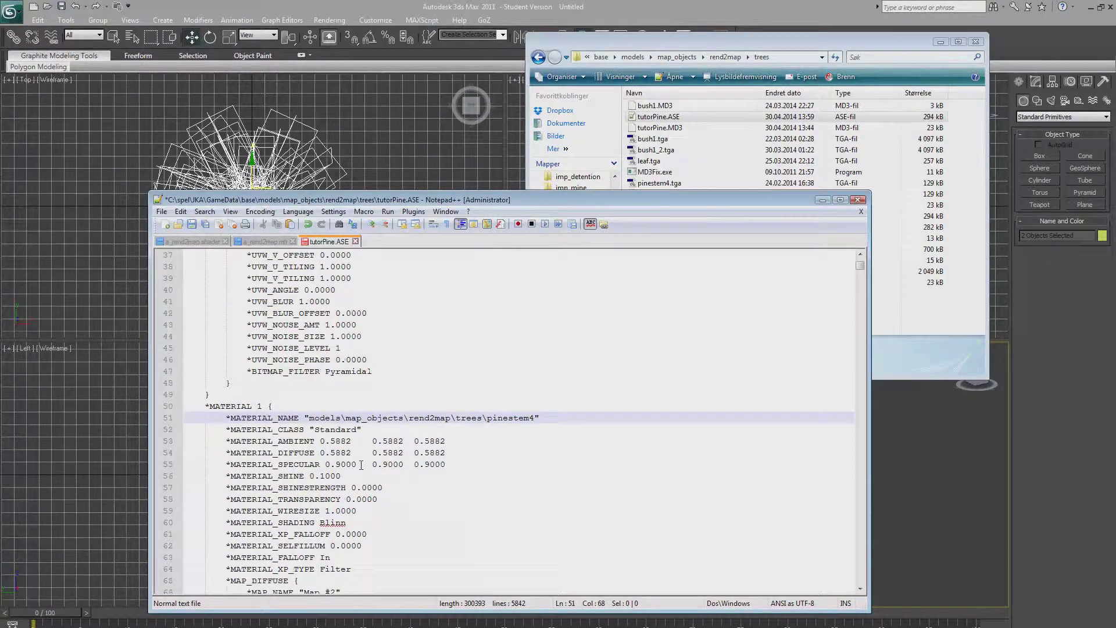
{"action": "left_click_drag", "start_coordinate": [347, 488], "coordinate": [318, 488]}
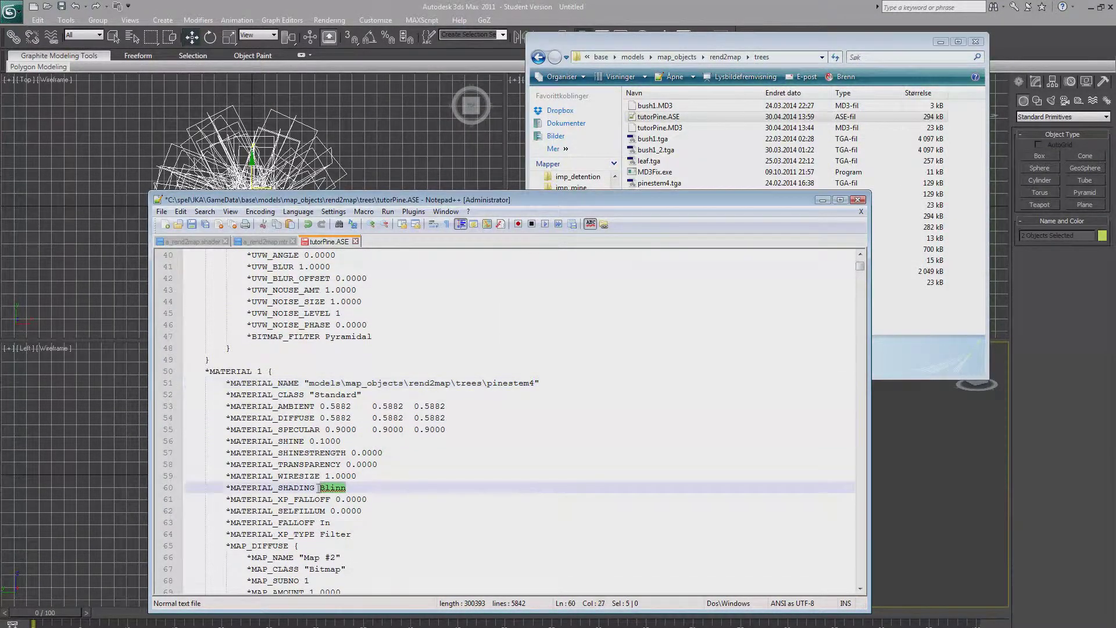
{"action": "type", "text": "Phong"}
- Set Material 1's diffuse map name to models\map_objects\rend2map\trees\pinestem4, reusing the copied path
{"action": "scroll", "coordinate": [355, 524], "scroll_direction": "down", "scroll_amount": 1}
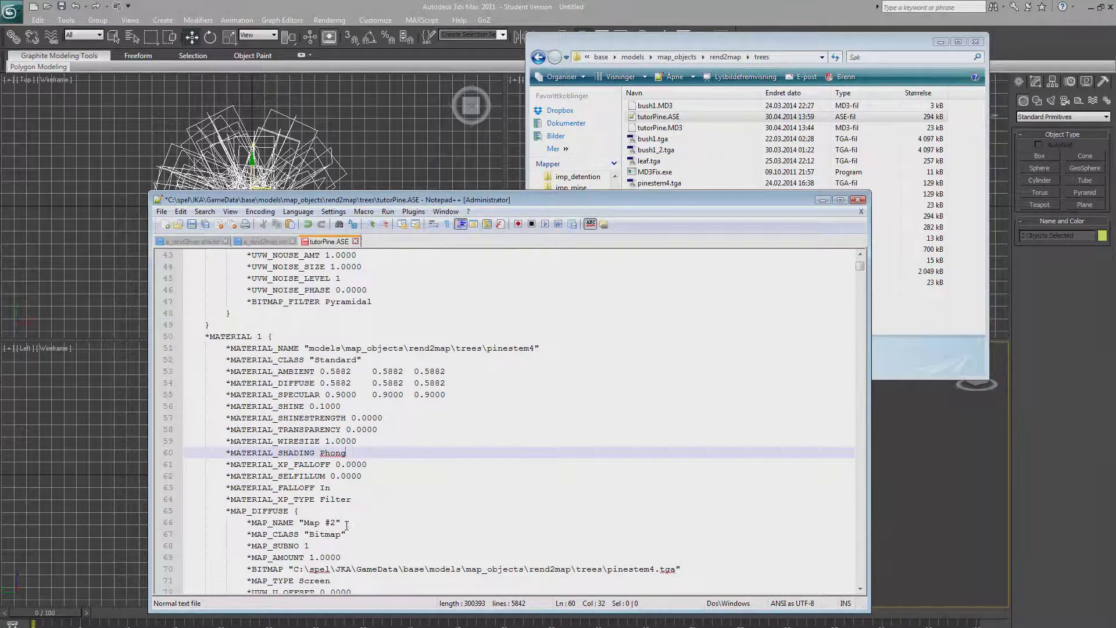
{"action": "left_click_drag", "start_coordinate": [337, 523], "coordinate": [303, 523]}
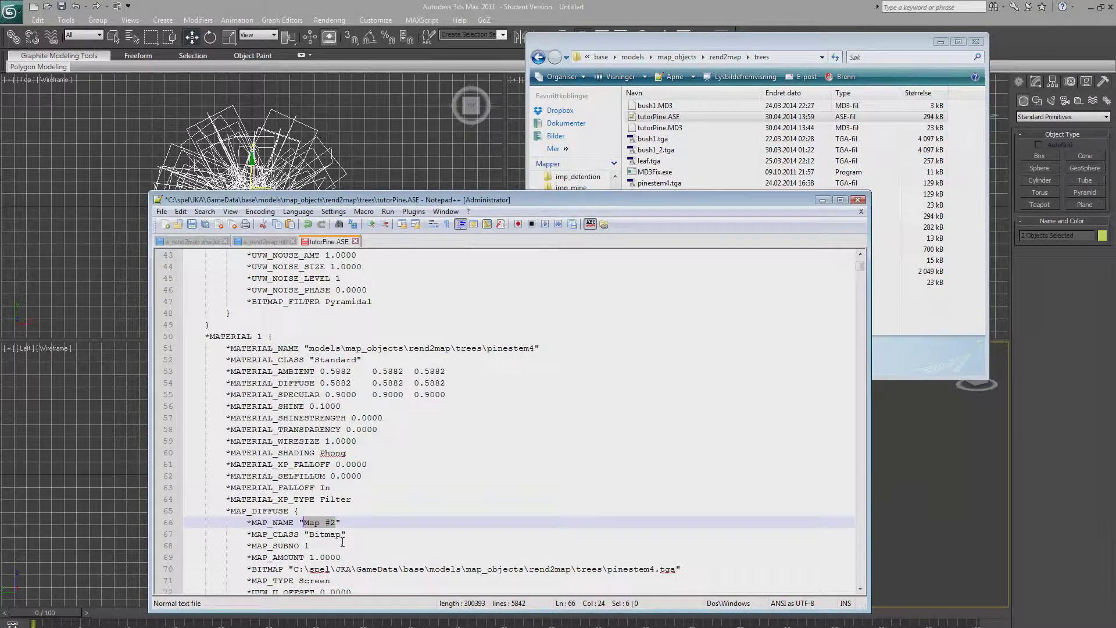
{"action": "key", "text": "ctrl+v"}
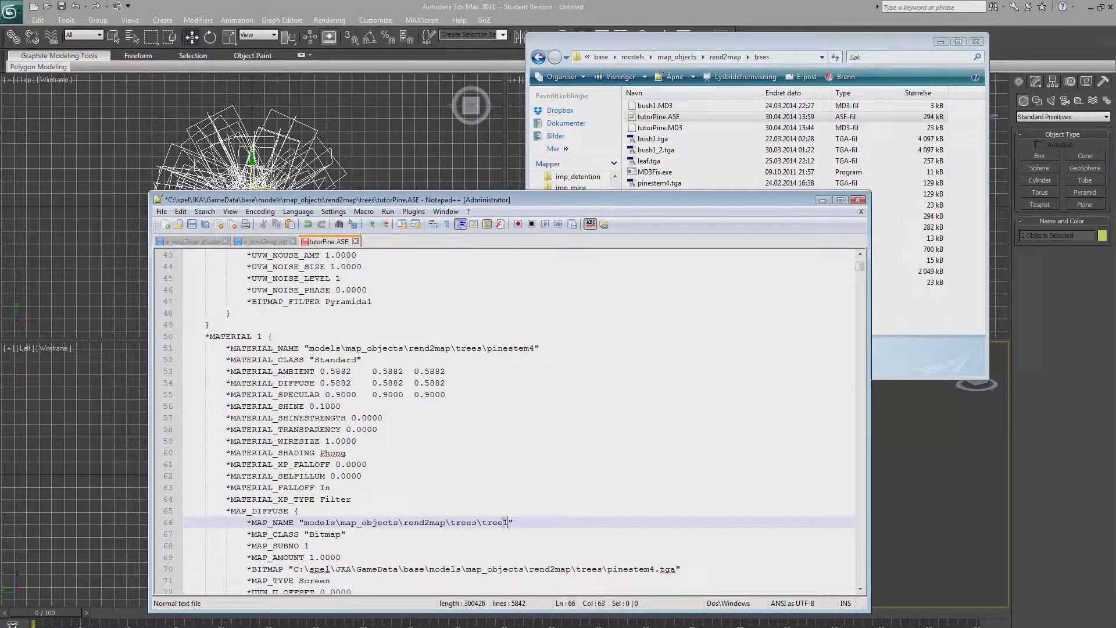
{"action": "left_click_drag", "start_coordinate": [509, 524], "coordinate": [487, 525]}
{"action": "type", "text": "pinestem4"}
- Make Material 1's bitmap path relative, as ..\models\map_objects\rend2map\trees\pinestem4.tga
{"action": "scroll", "coordinate": [421, 513], "scroll_direction": "down", "scroll_amount": 2}
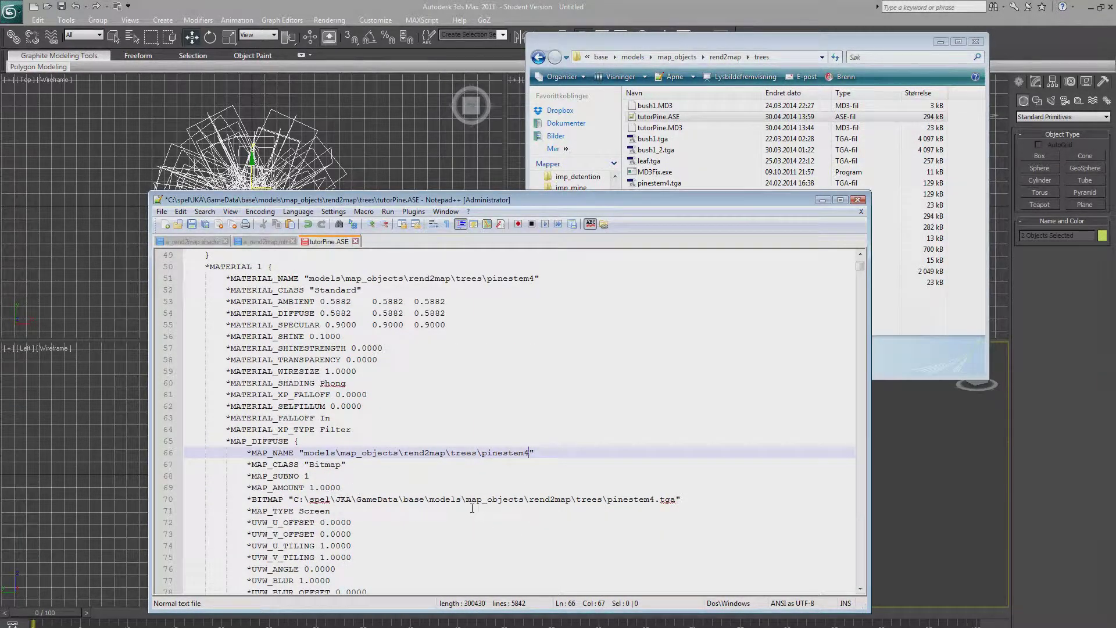
{"action": "left_click_drag", "start_coordinate": [425, 499], "coordinate": [295, 499]}
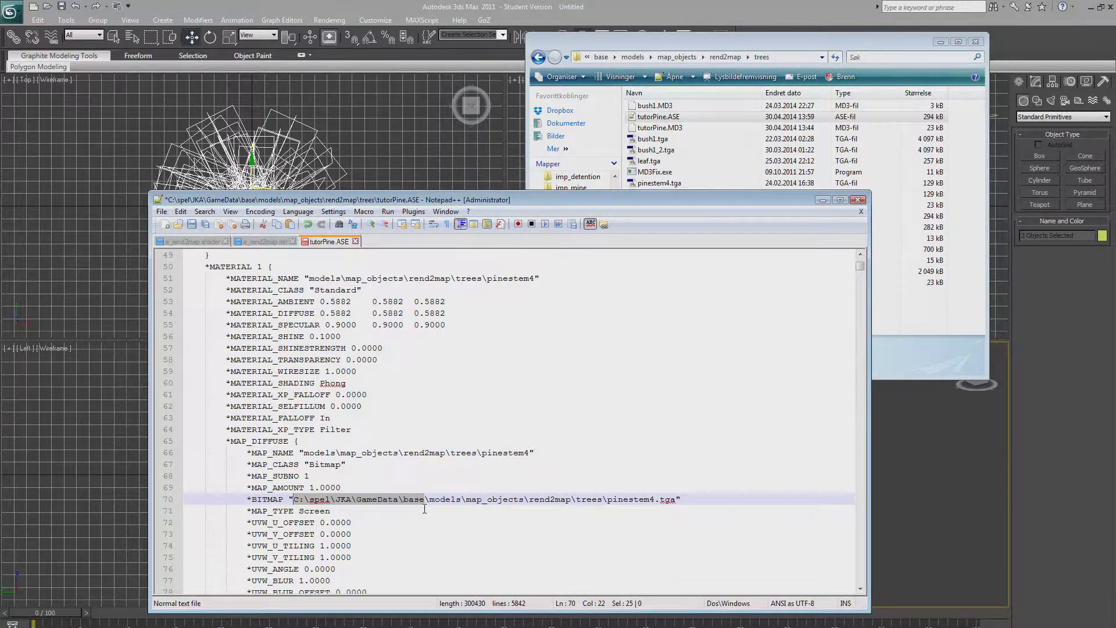
{"action": "type", "text": ".."}
{"action": "scroll", "coordinate": [381, 477], "scroll_direction": "down", "scroll_amount": 1}
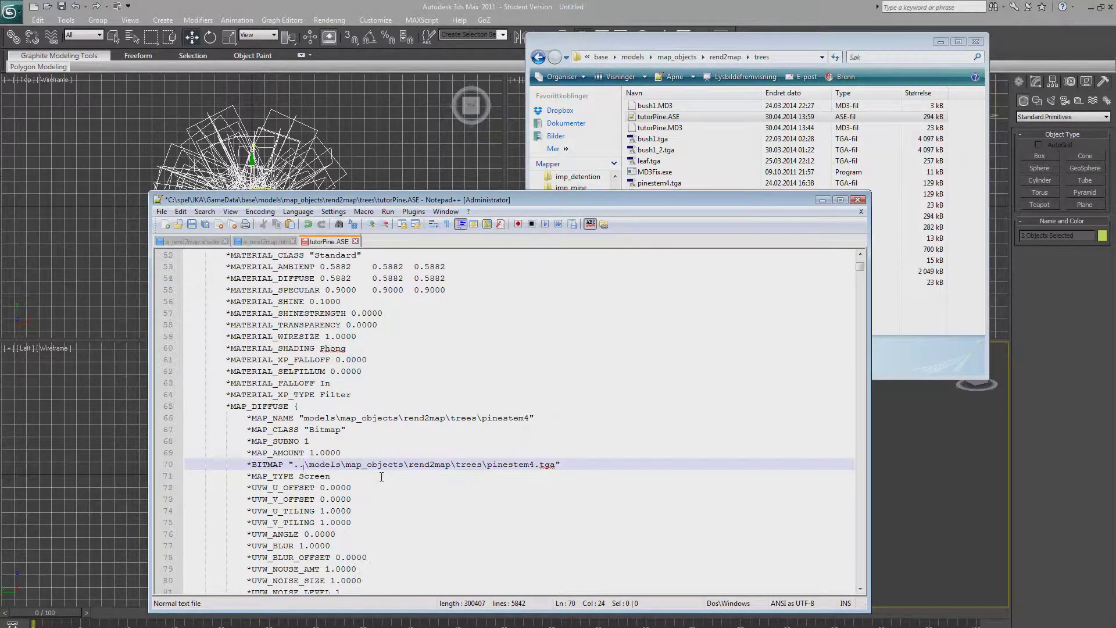
- Check the rest of the material definitions and save tutorPine.ASE
{"action": "scroll", "coordinate": [437, 524], "scroll_direction": "down", "scroll_amount": 6}
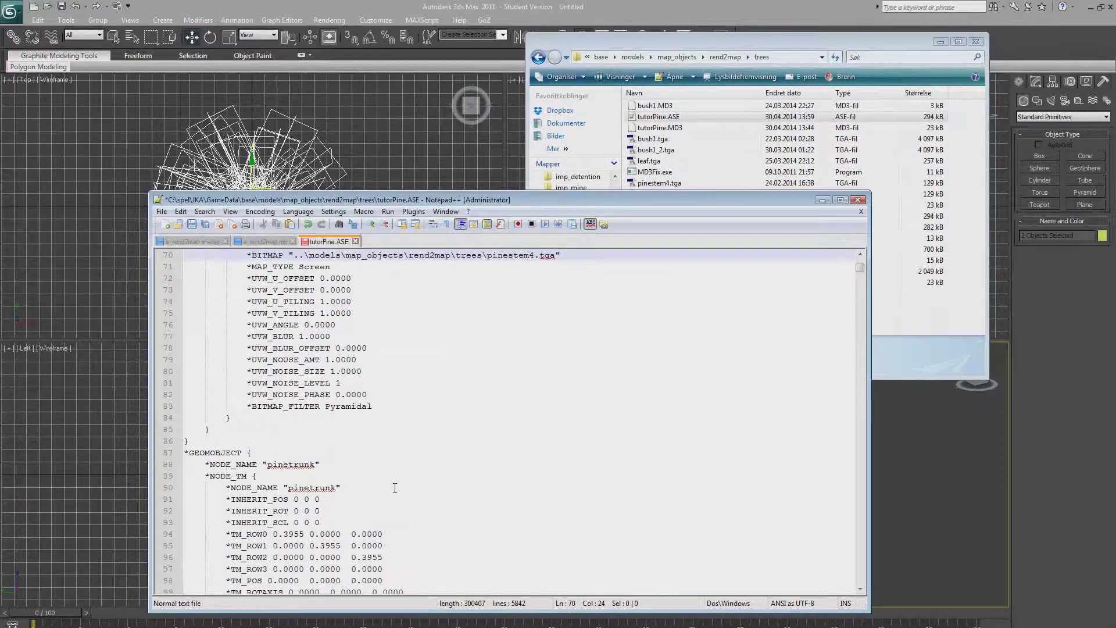
{"action": "scroll", "coordinate": [395, 487], "scroll_direction": "down", "scroll_amount": 4}
{"action": "scroll", "coordinate": [395, 487], "scroll_direction": "down", "scroll_amount": 3}
{"action": "scroll", "coordinate": [395, 488], "scroll_direction": "up", "scroll_amount": 3}
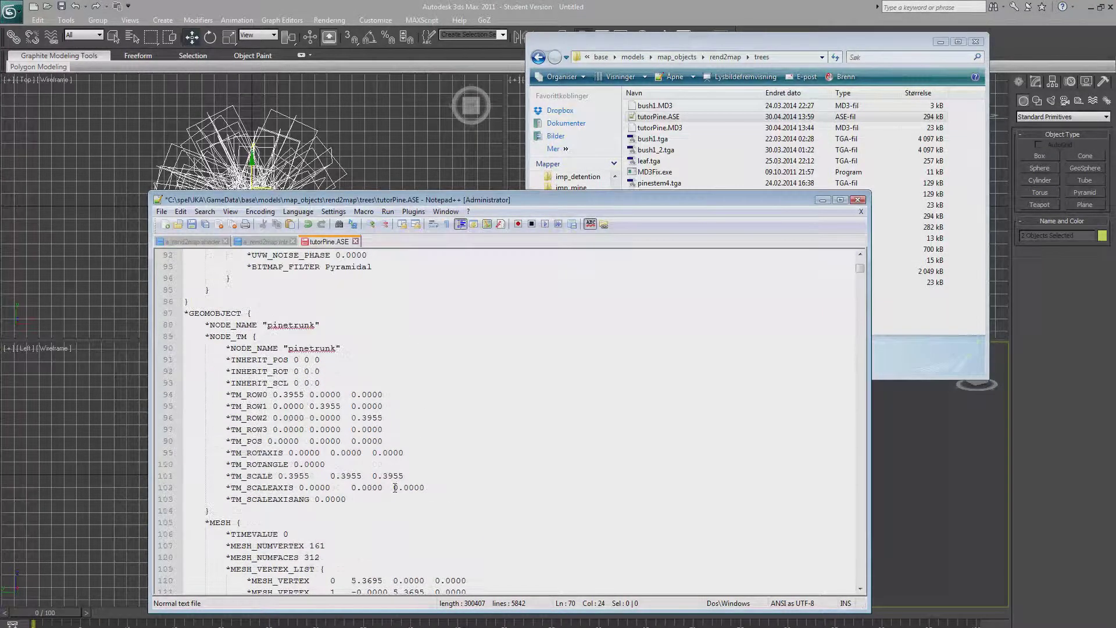
{"action": "scroll", "coordinate": [395, 487], "scroll_direction": "up", "scroll_amount": 19}
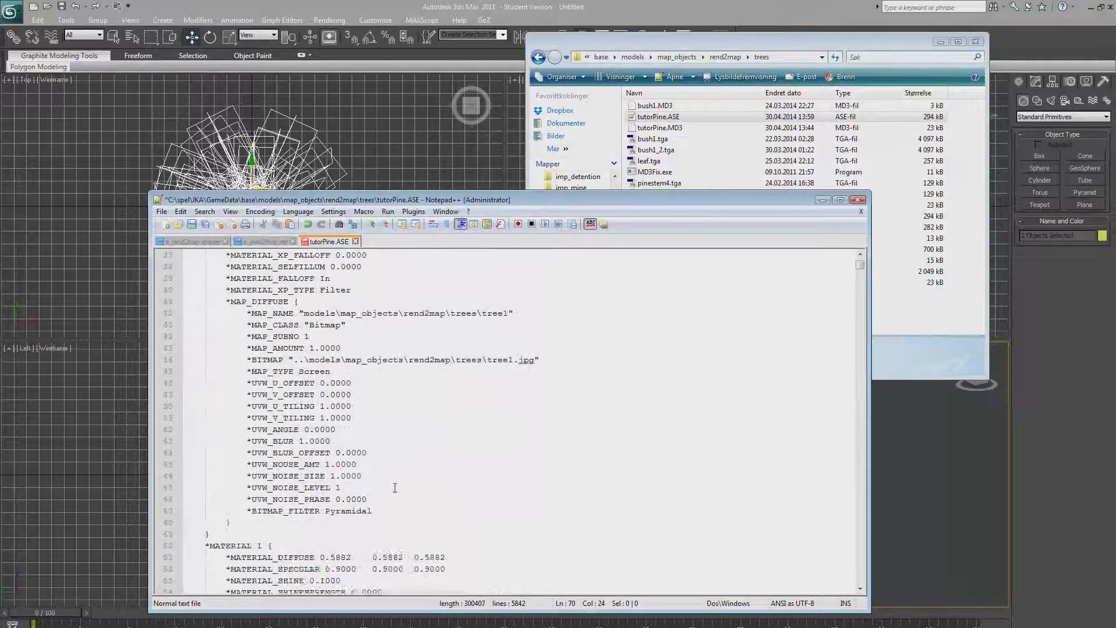
{"action": "key", "text": "ctrl+s"}
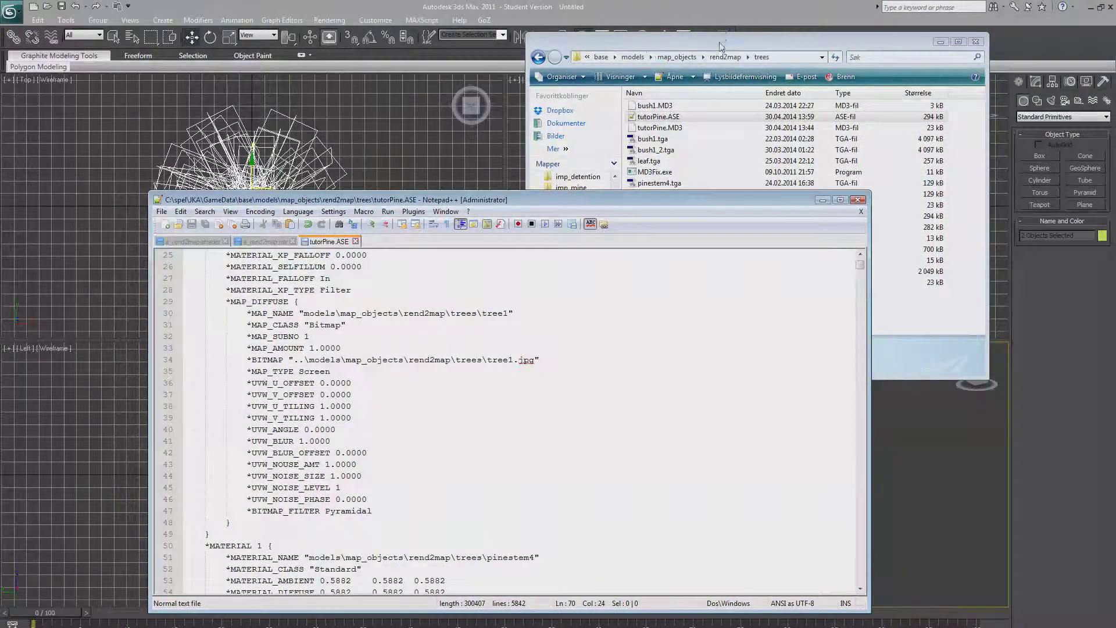
- Switch to the map editor and delete the oversized pine tree model beside the red box
{"action": "left_click", "coordinate": [720, 42]}
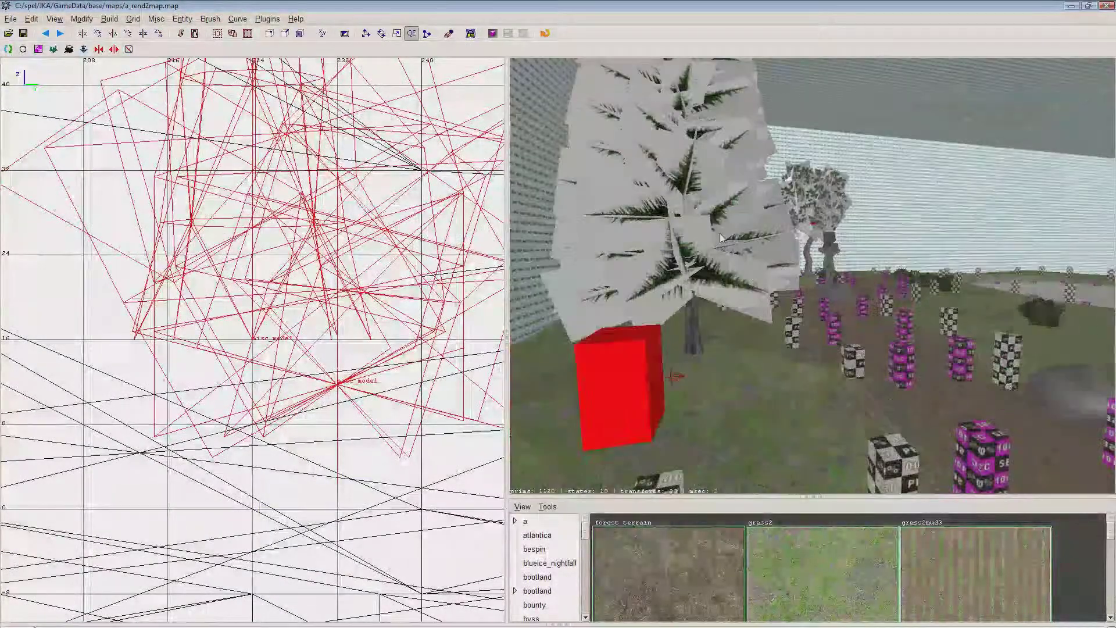
{"action": "left_click", "coordinate": [696, 332], "text": "shift"}
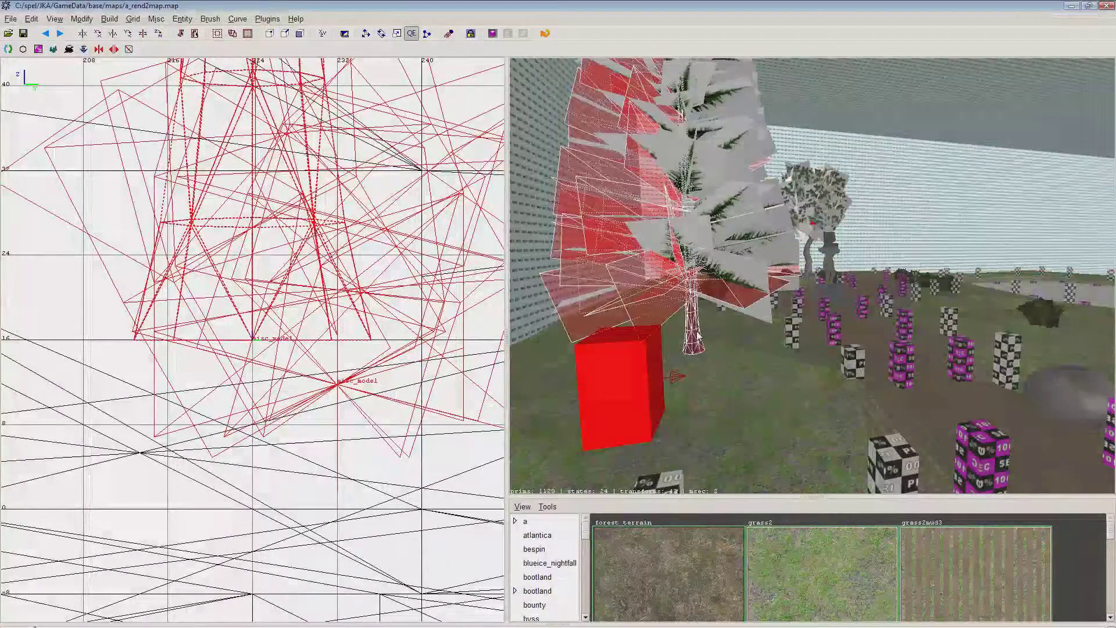
{"action": "scroll", "coordinate": [247, 380], "scroll_direction": "down", "scroll_amount": 5}
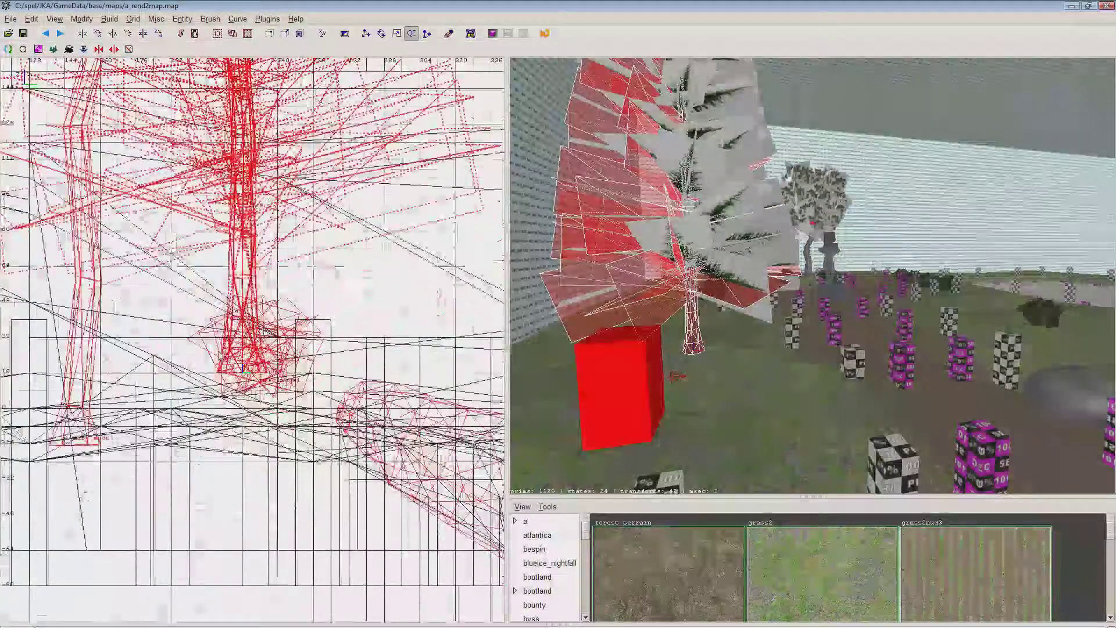
{"action": "key", "text": "BackSpace"}
- Start adding a misc_model where the old pine stood, filtering the model files to Autodesk 3DSMAX ASCII (*.ase)
{"action": "right_click", "coordinate": [239, 363]}
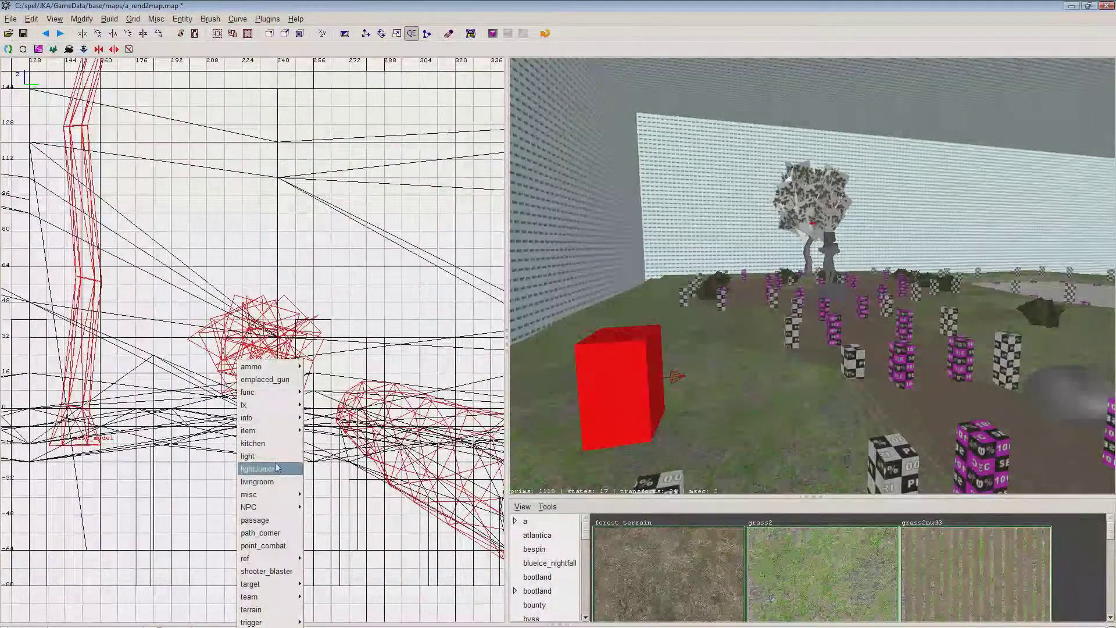
{"action": "mouse_move", "coordinate": [279, 496]}
{"action": "left_click", "coordinate": [327, 498]}
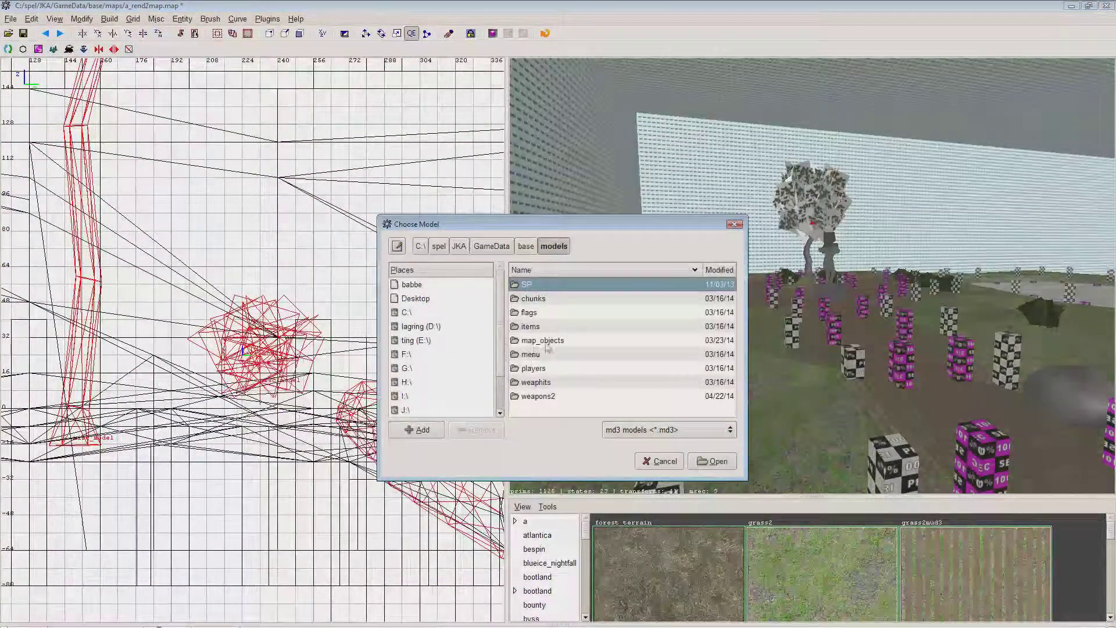
{"action": "left_click", "coordinate": [648, 434]}
{"action": "left_click", "coordinate": [672, 445]}
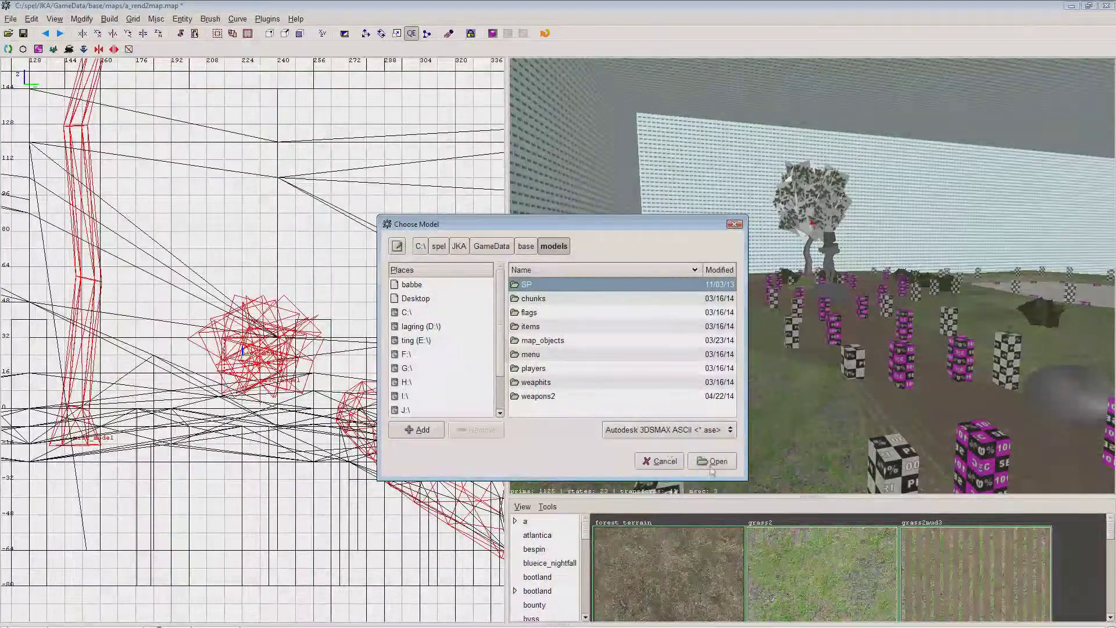
- Load tutorPine.ASE from map_objects/rend2map/trees as the new model and deselect it
{"action": "double_click", "coordinate": [554, 345]}
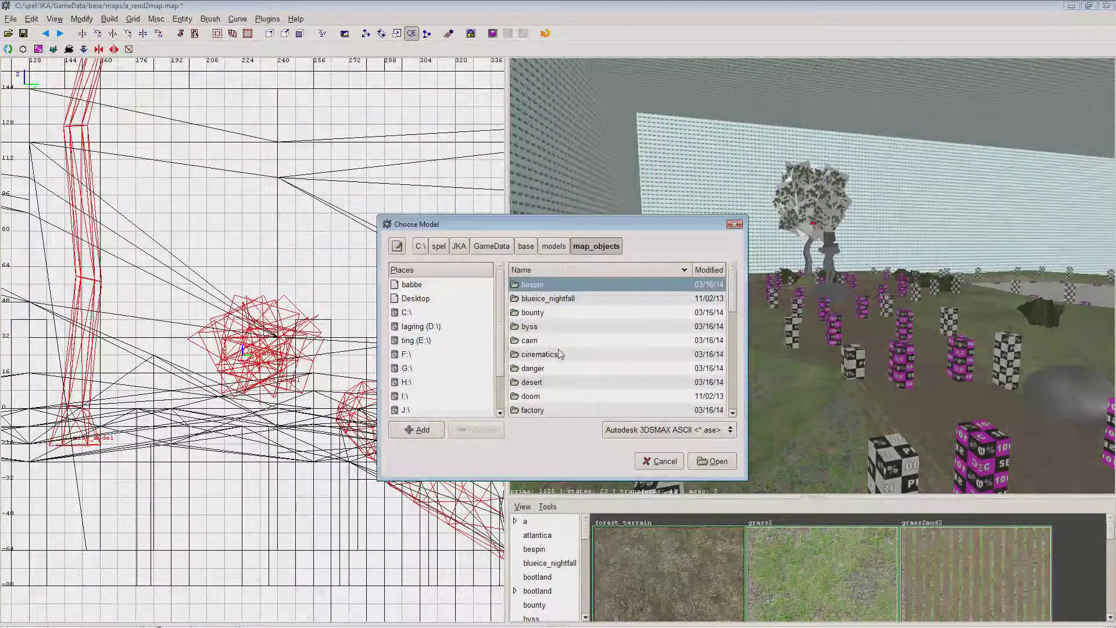
{"action": "left_click", "coordinate": [558, 352]}
{"action": "scroll", "coordinate": [559, 349], "scroll_direction": "down", "scroll_amount": 5}
{"action": "left_click", "coordinate": [559, 349]}
{"action": "double_click", "coordinate": [558, 349]}
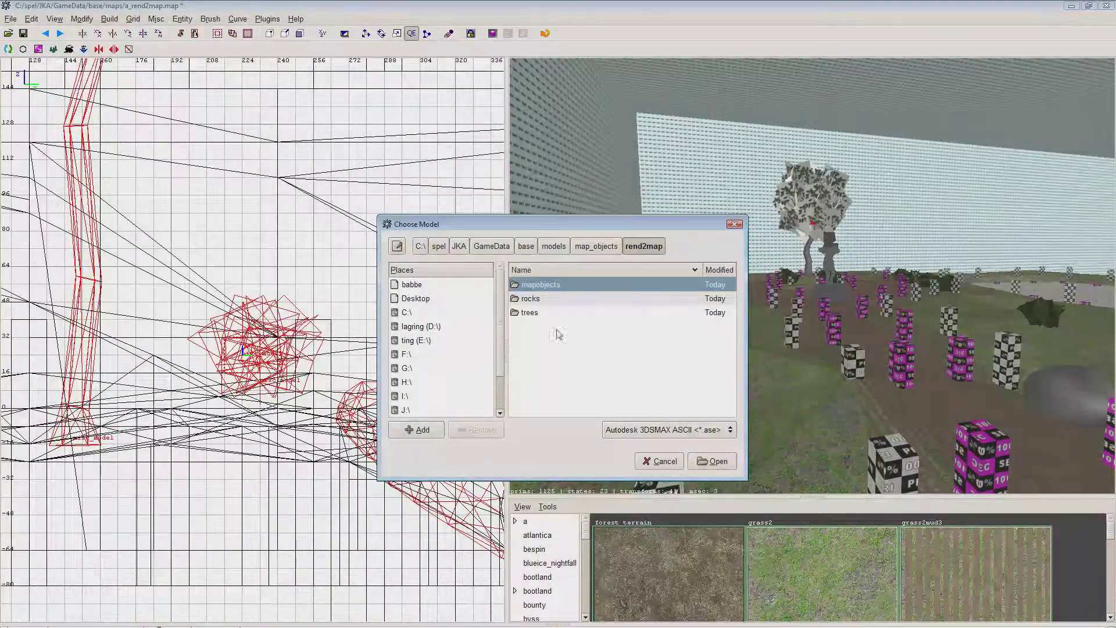
{"action": "double_click", "coordinate": [542, 315]}
{"action": "left_click", "coordinate": [545, 300]}
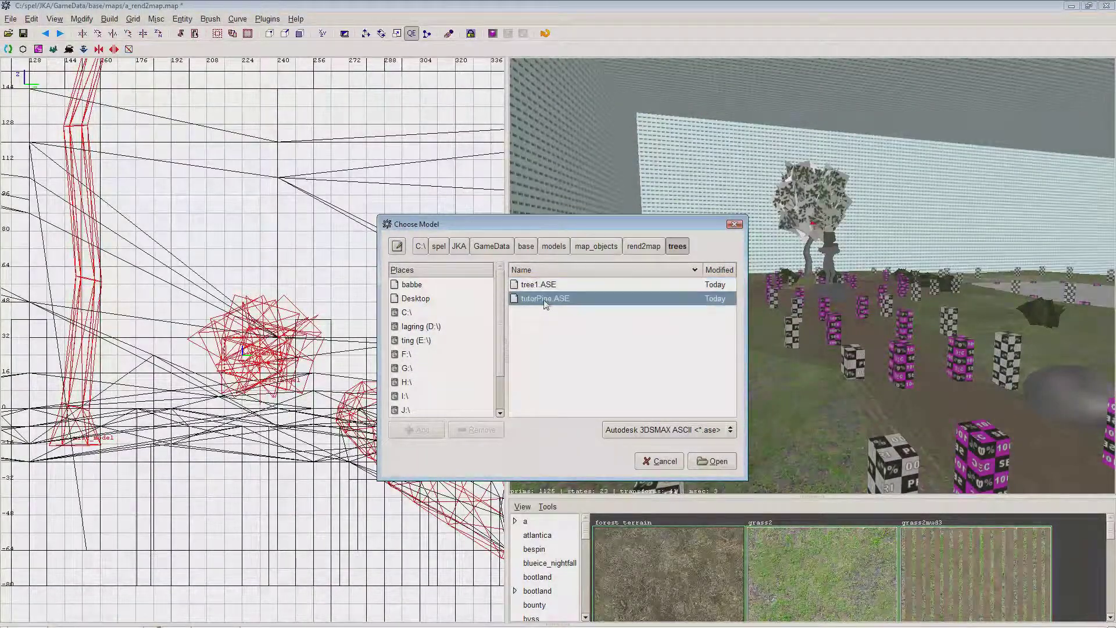
{"action": "left_click", "coordinate": [726, 462]}
{"action": "key", "text": "Escape"}
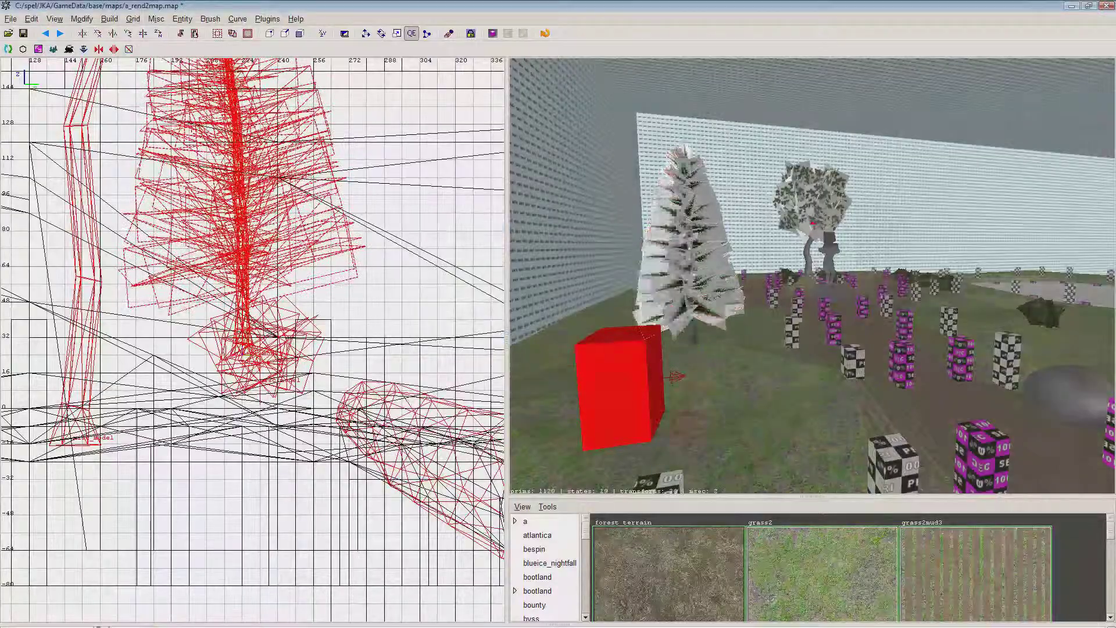
- Inspect the newly placed pine tree's trunk and branches up close in the 3D view
{"action": "key", "text": "Up"}
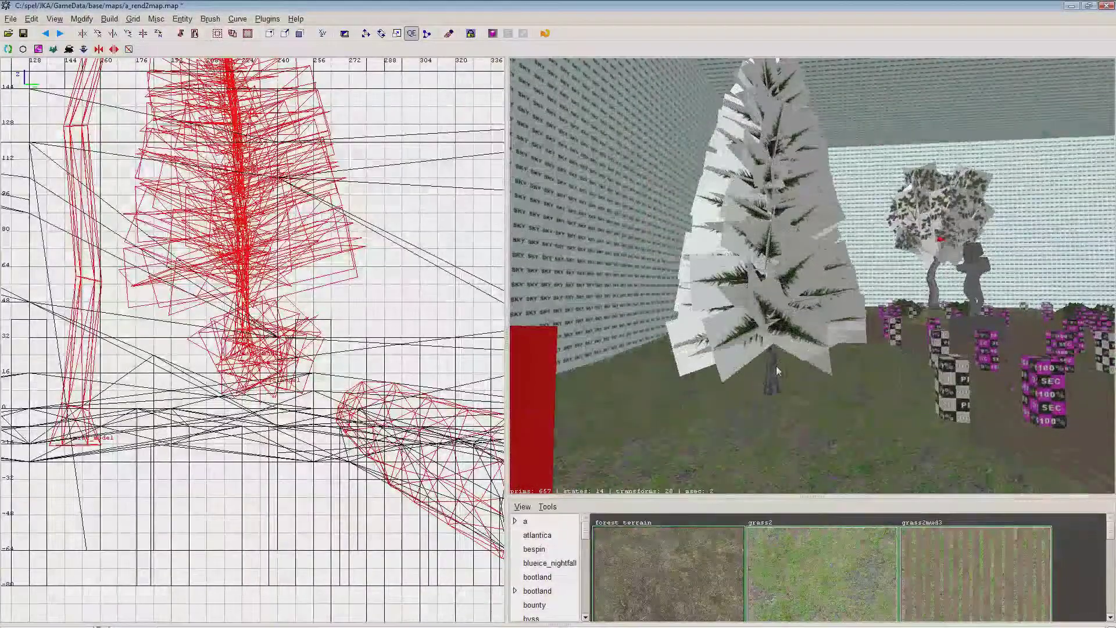
{"action": "left_click", "coordinate": [773, 374], "text": "shift"}
{"action": "right_click", "coordinate": [773, 375]}
{"action": "key", "text": "Up"}
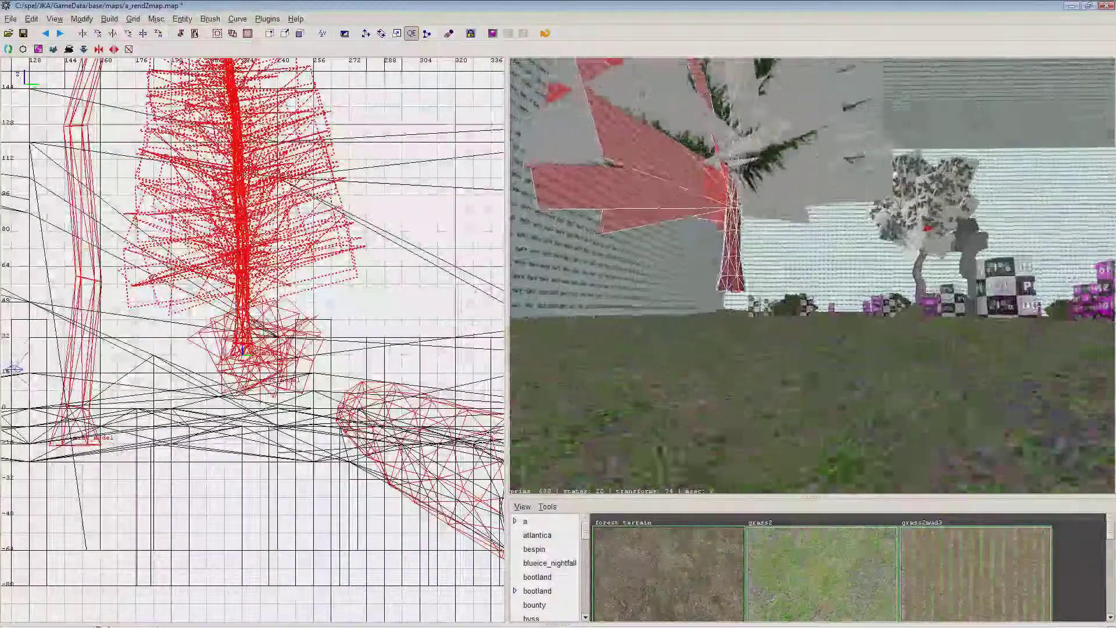
{"action": "key", "text": "Down"}
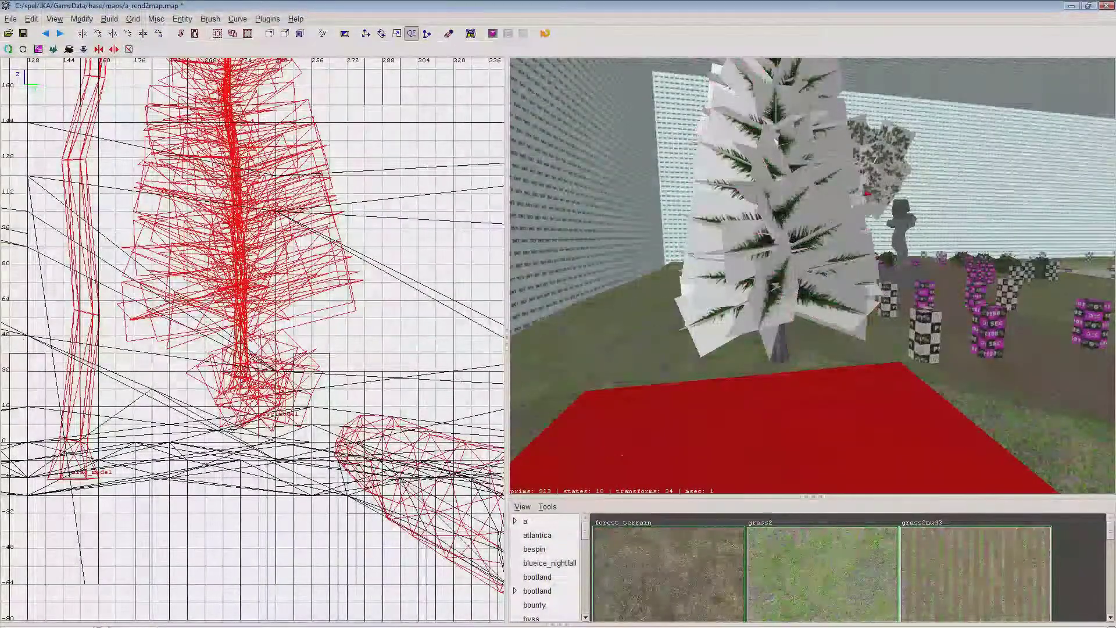
- Review the relative path, file name and extension of Material 0's bitmap in tutorPine.ASE, and return to the map editor
{"action": "key", "text": "alt+Tab"}
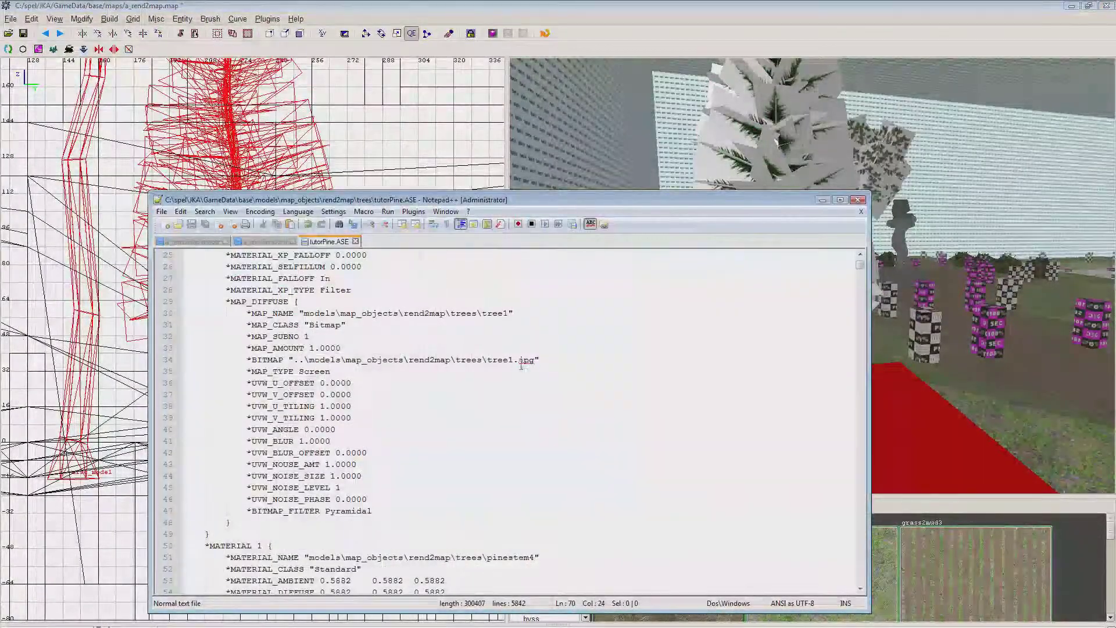
{"action": "left_click_drag", "start_coordinate": [535, 360], "coordinate": [298, 360]}
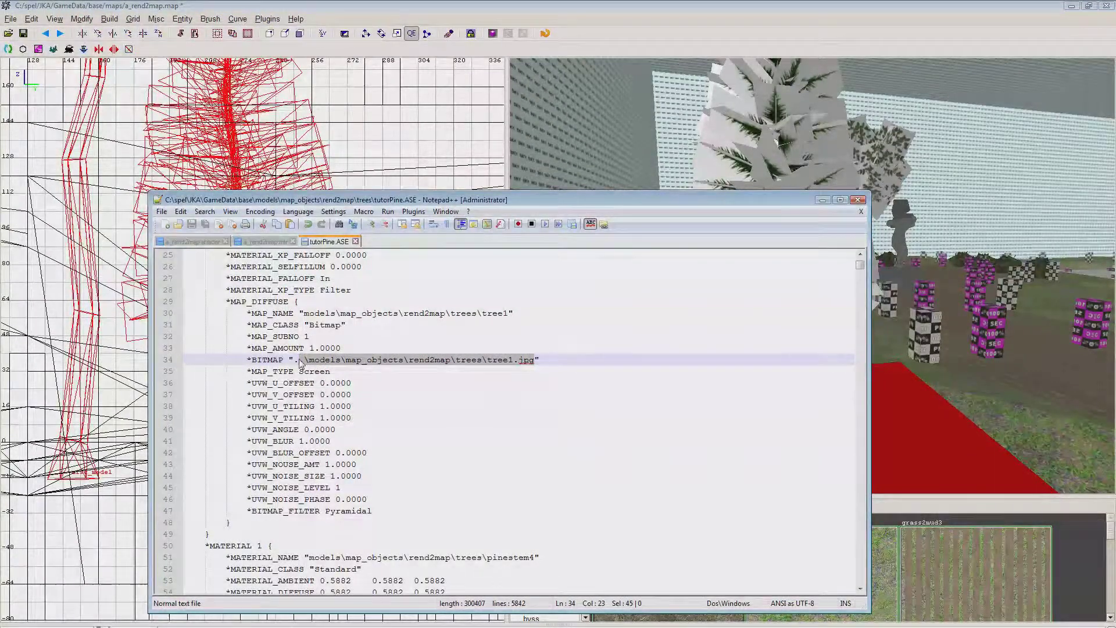
{"action": "left_click", "coordinate": [301, 363]}
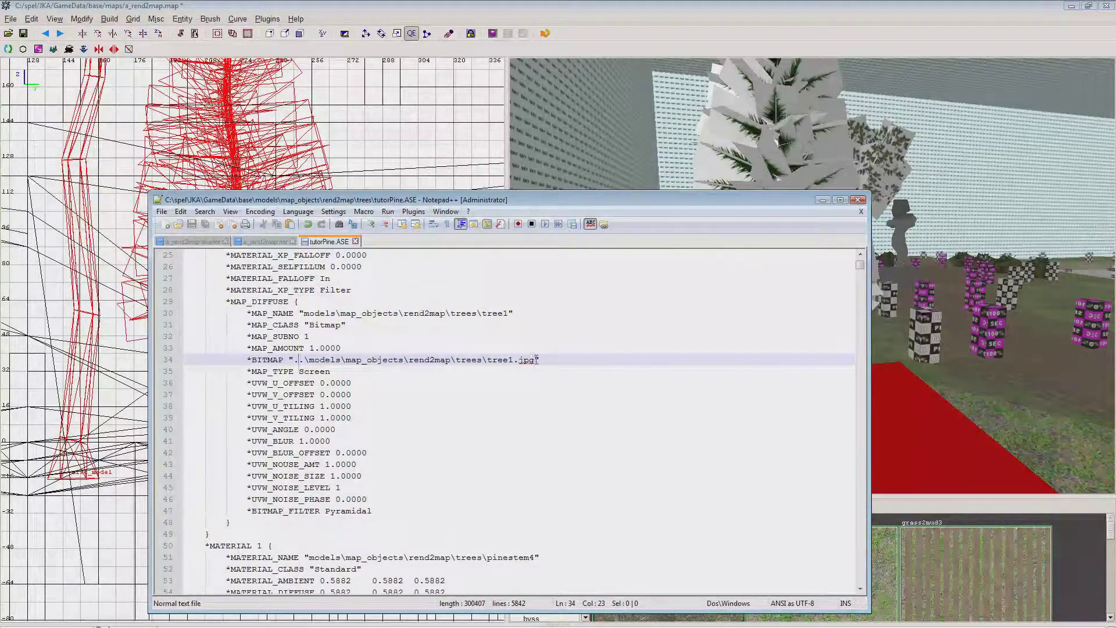
{"action": "left_click_drag", "start_coordinate": [536, 359], "coordinate": [490, 356]}
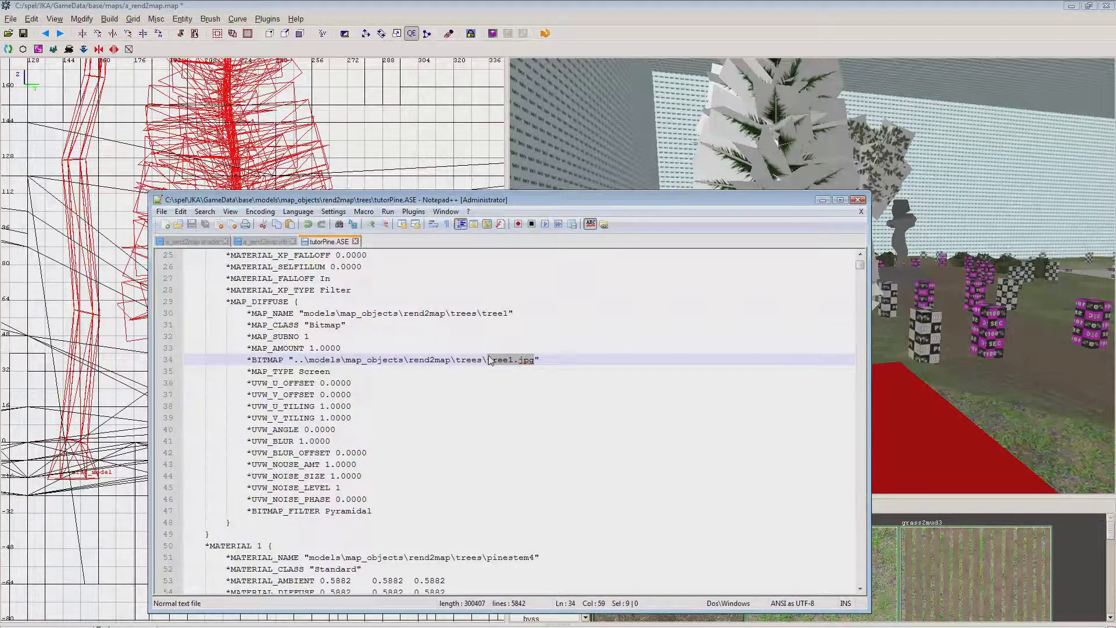
{"action": "left_click", "coordinate": [530, 363]}
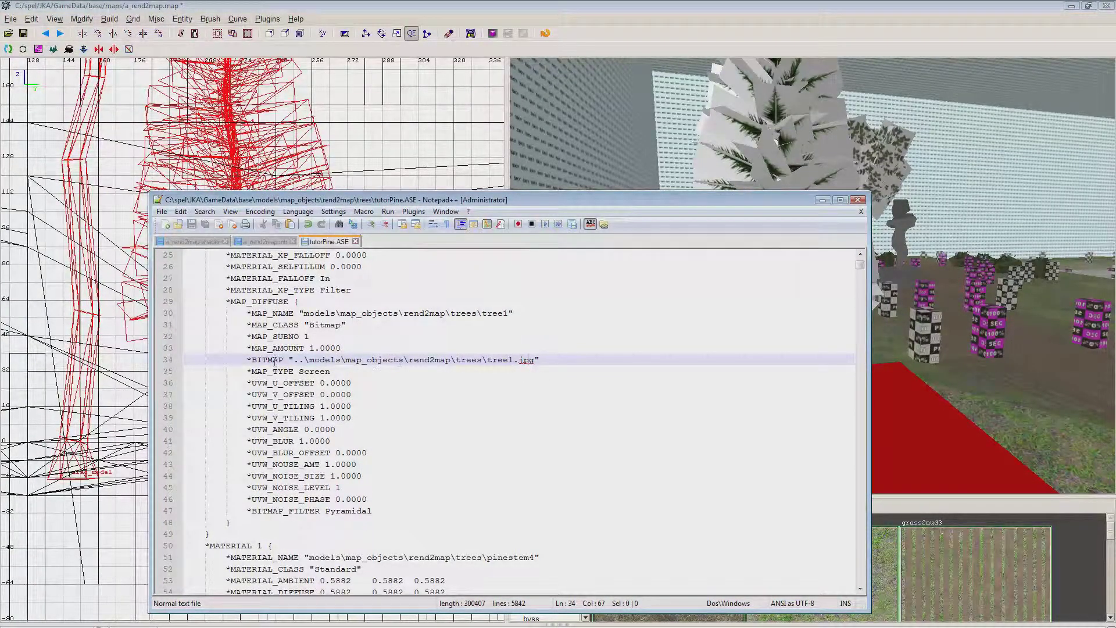
{"action": "left_click_drag", "start_coordinate": [536, 360], "coordinate": [457, 361]}
{"action": "left_click", "coordinate": [466, 362]}
{"action": "scroll", "coordinate": [456, 487], "scroll_direction": "up", "scroll_amount": 2}
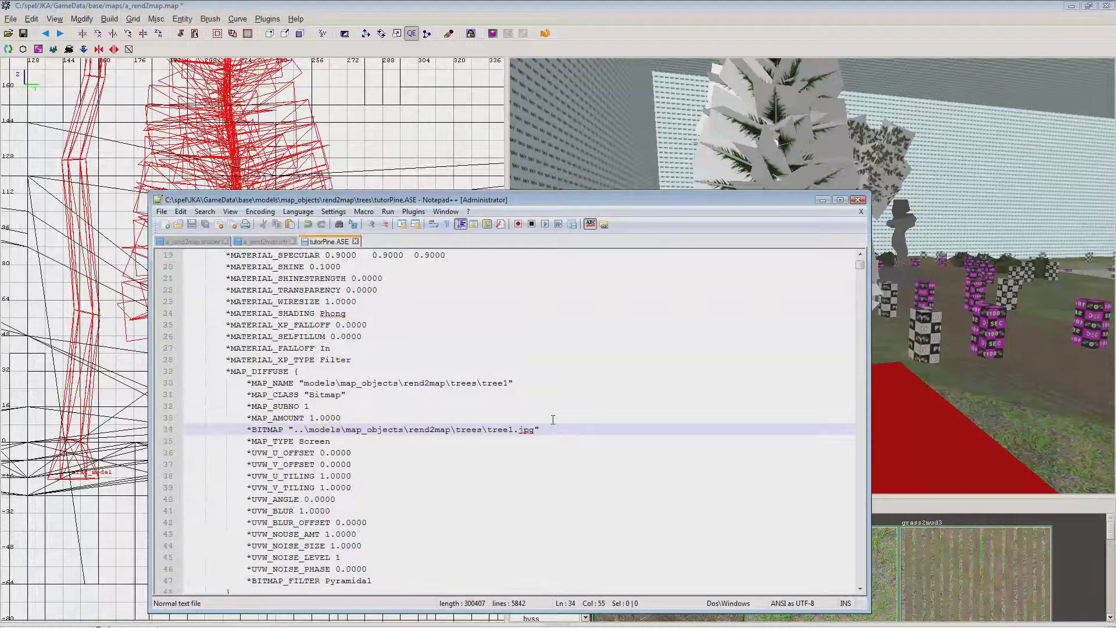
{"action": "left_click", "coordinate": [534, 432]}
{"action": "left_click", "coordinate": [594, 5]}
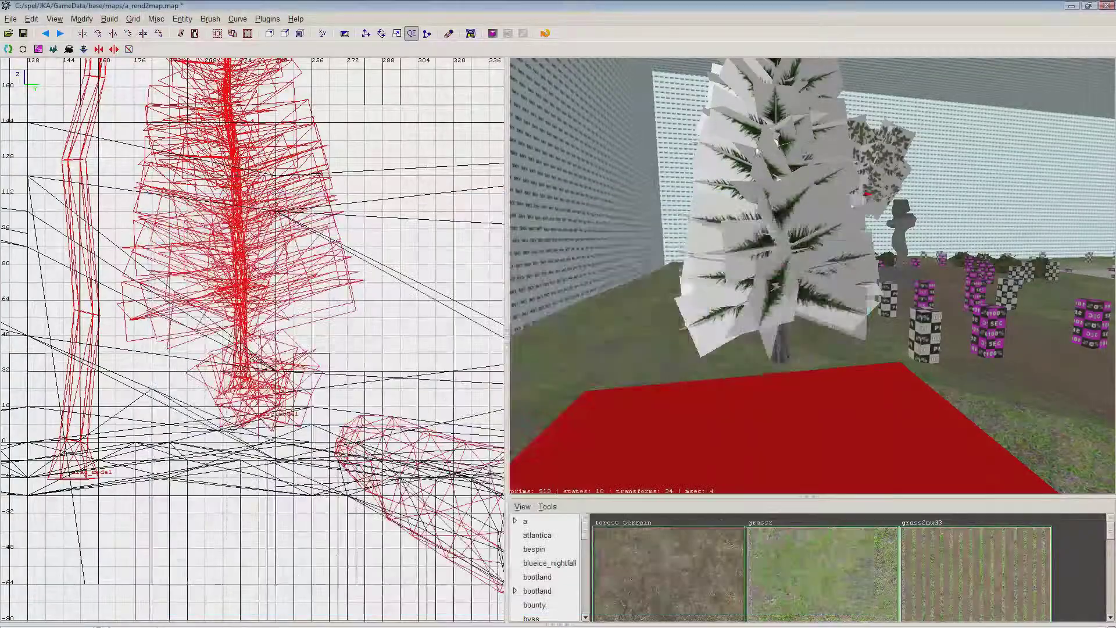